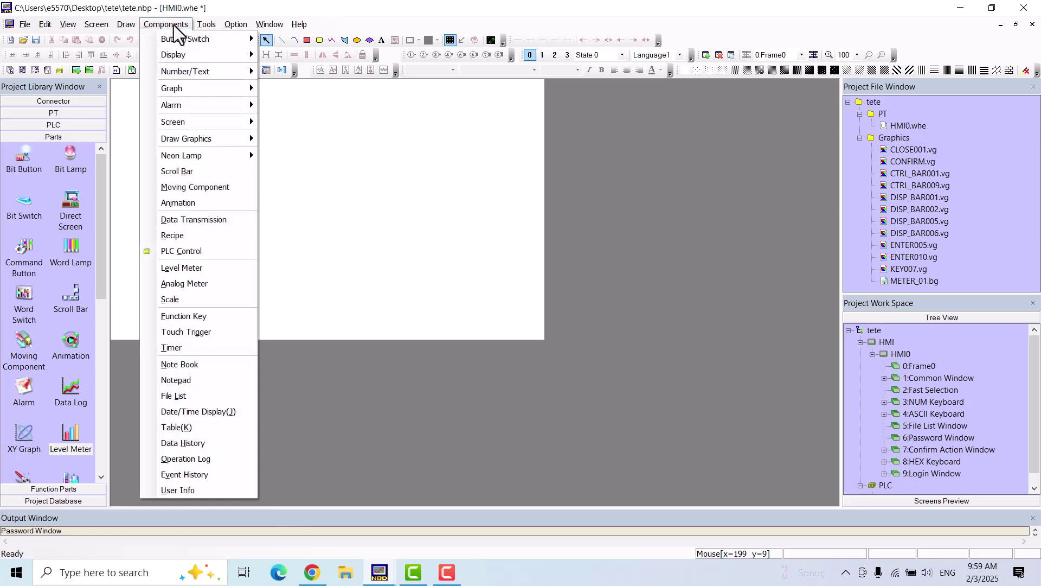
Add a Number Input component reading and writing LW address 9000, placed on the frame at about (205, 23)
{"action": "mouse_move", "coordinate": [253, 76]}
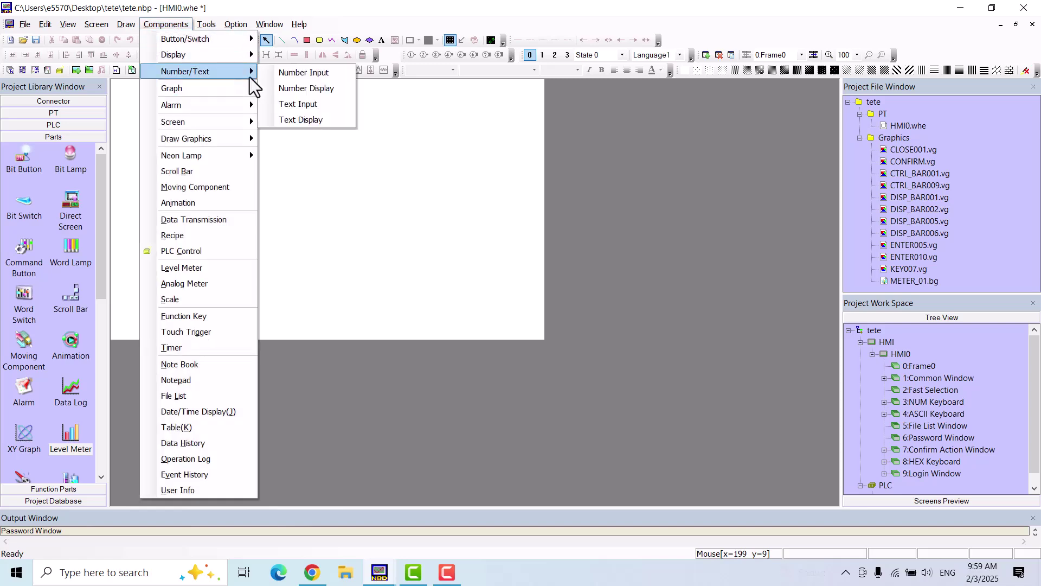
{"action": "left_click", "coordinate": [293, 76]}
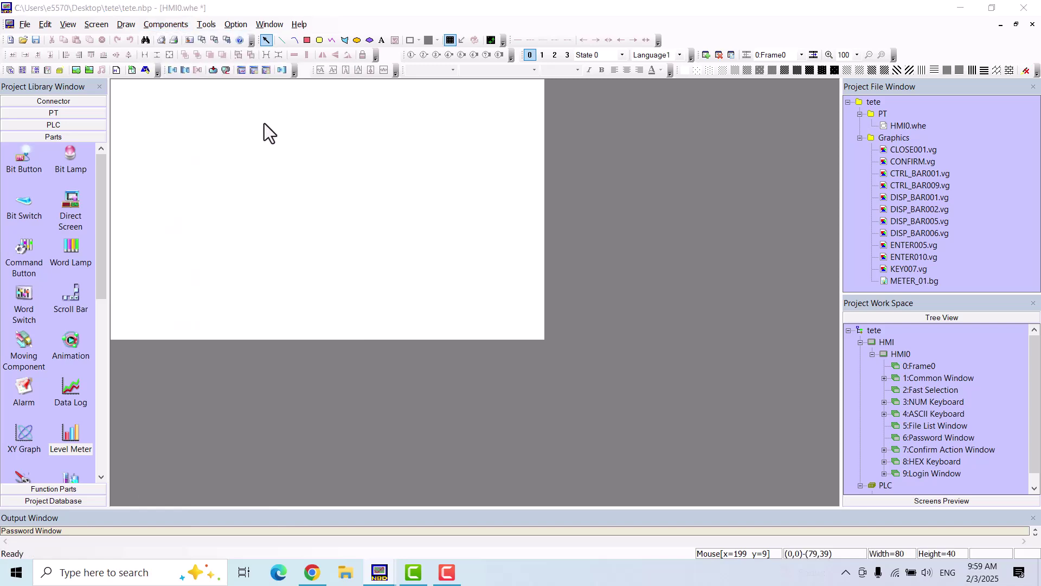
{"action": "left_click", "coordinate": [233, 130]}
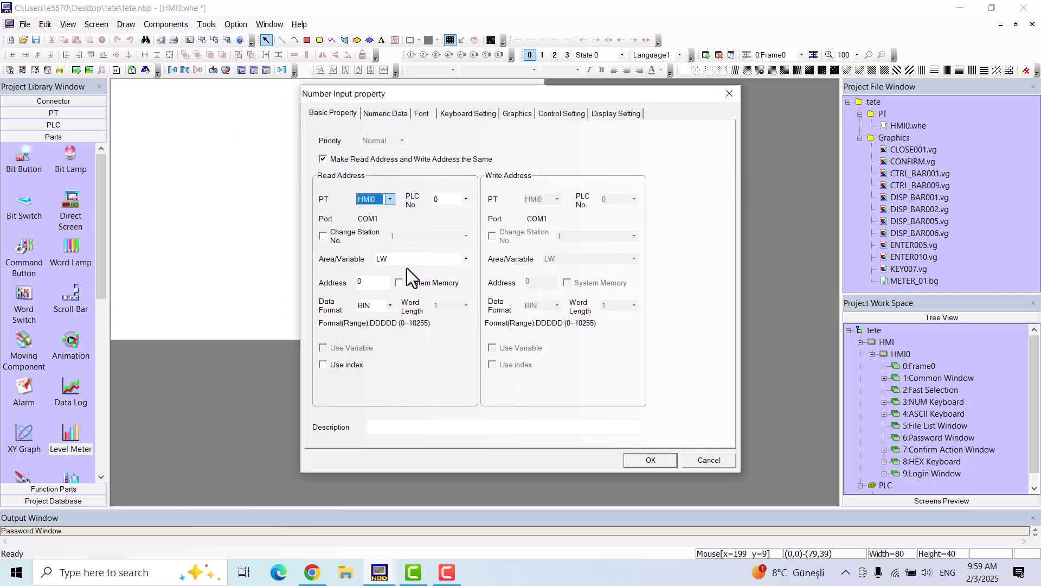
{"action": "left_click", "coordinate": [369, 282]}
{"action": "type", "text": "9000"}
{"action": "left_click", "coordinate": [649, 460]}
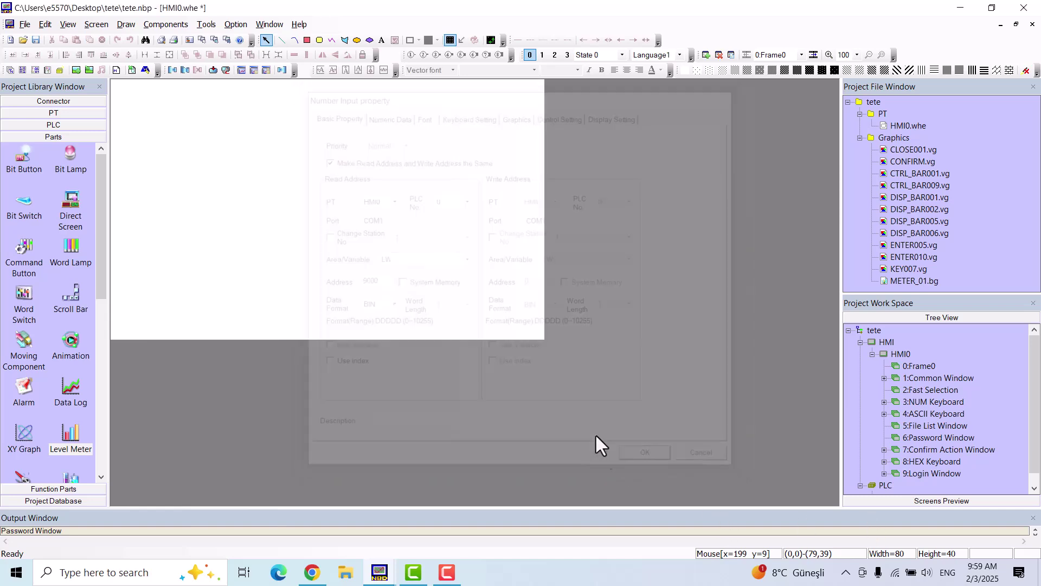
{"action": "left_click", "coordinate": [222, 92]}
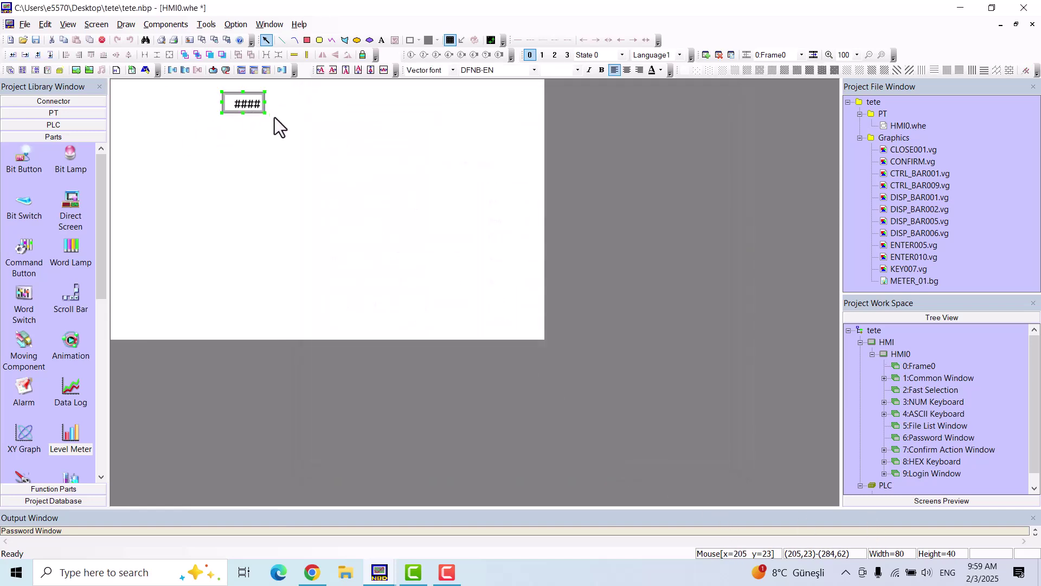
Centre the number text inside the Number Input box
{"action": "left_click", "coordinate": [234, 100]}
{"action": "left_click", "coordinate": [382, 70]}
{"action": "left_click", "coordinate": [374, 71]}
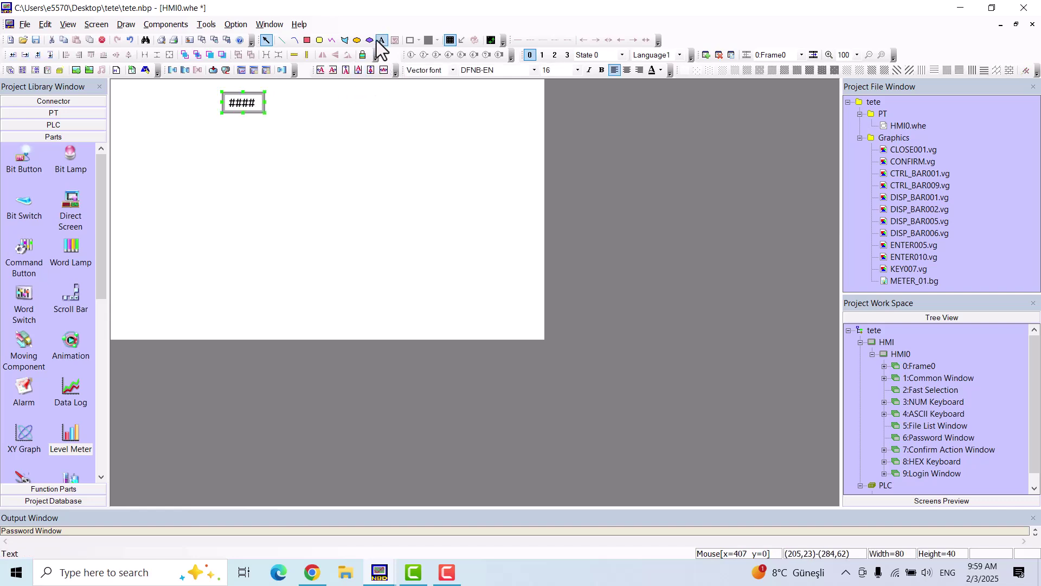
Add the text "Recipe No:" in front of the number input and line the input box up with it
{"action": "left_click", "coordinate": [380, 41]}
{"action": "left_click", "coordinate": [148, 106]}
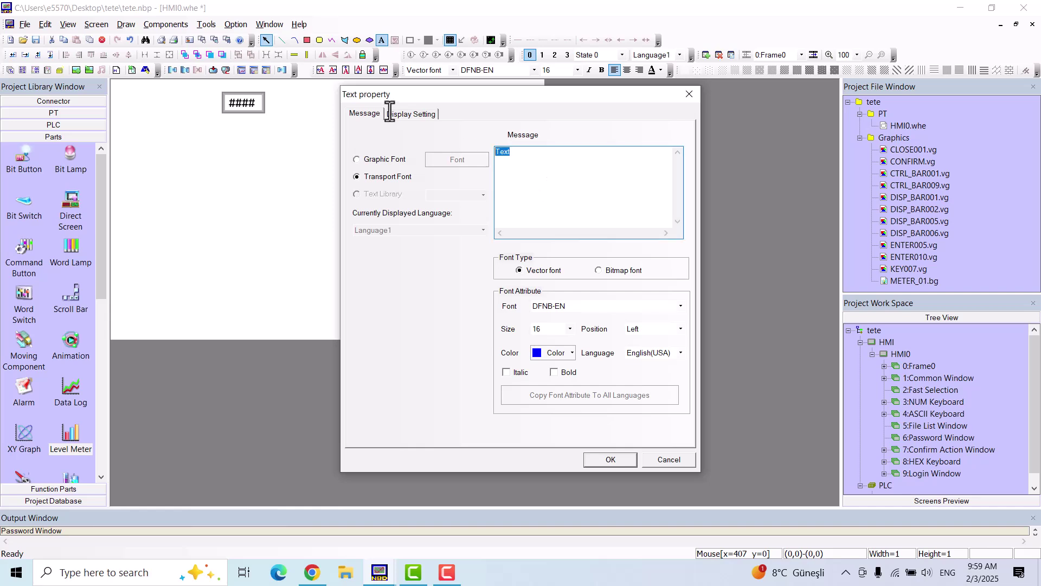
{"action": "type", "text": "Recipe No:"}
{"action": "left_click", "coordinate": [619, 458]}
{"action": "left_click", "coordinate": [158, 98]}
{"action": "left_click", "coordinate": [243, 109]}
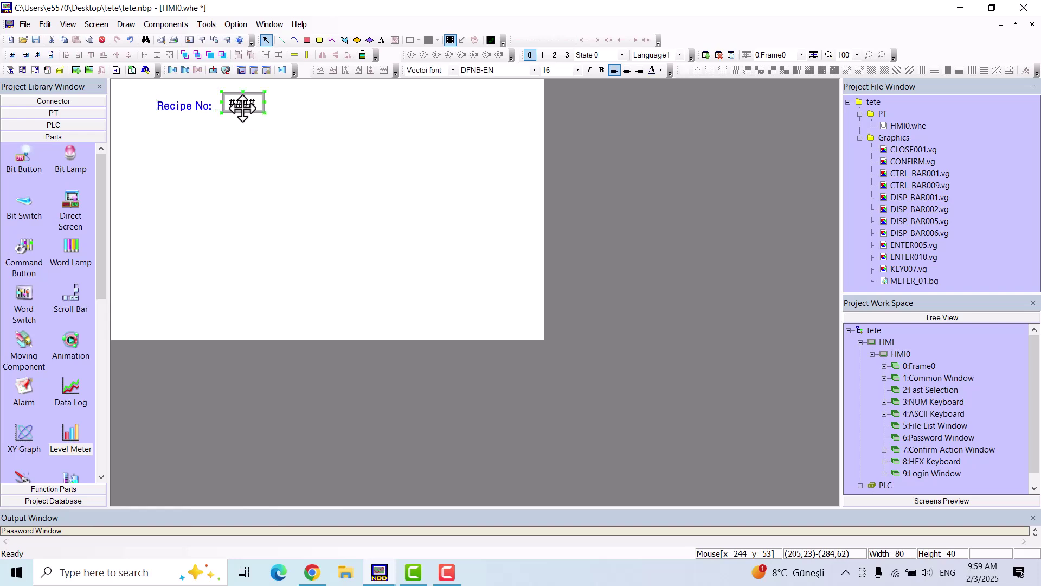
{"action": "left_click", "coordinate": [272, 167]}
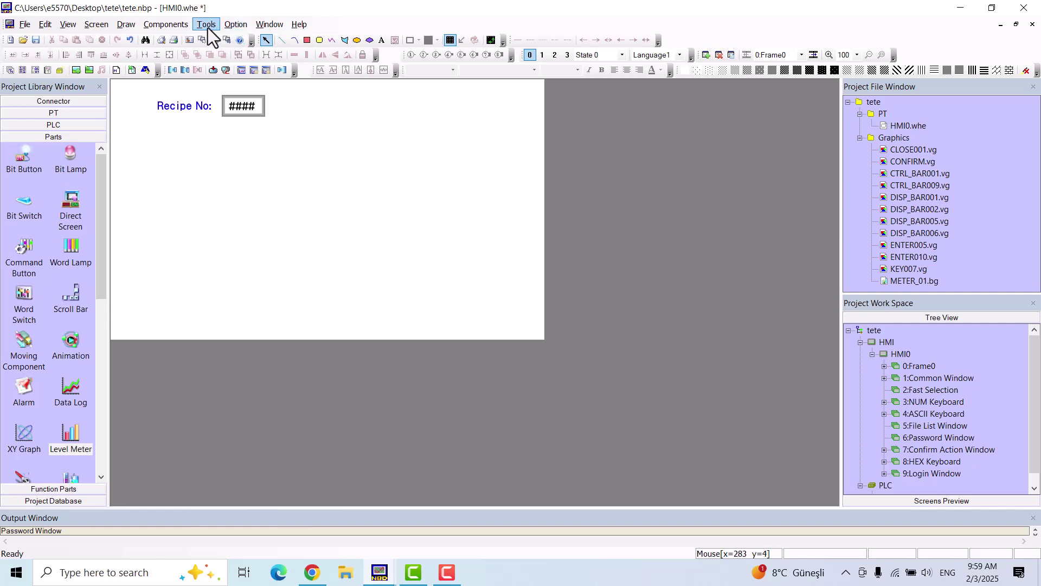
Add a Text Input component with area RWI and address 15000, placed at about (515, 29) in the number input's row
{"action": "left_click", "coordinate": [168, 26]}
{"action": "mouse_move", "coordinate": [215, 74]}
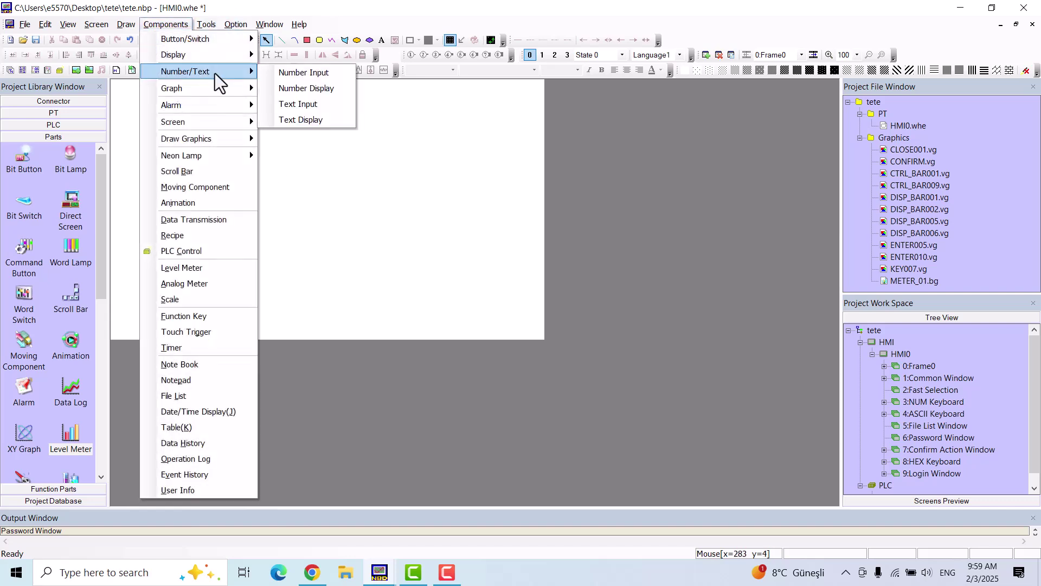
{"action": "left_click", "coordinate": [327, 105]}
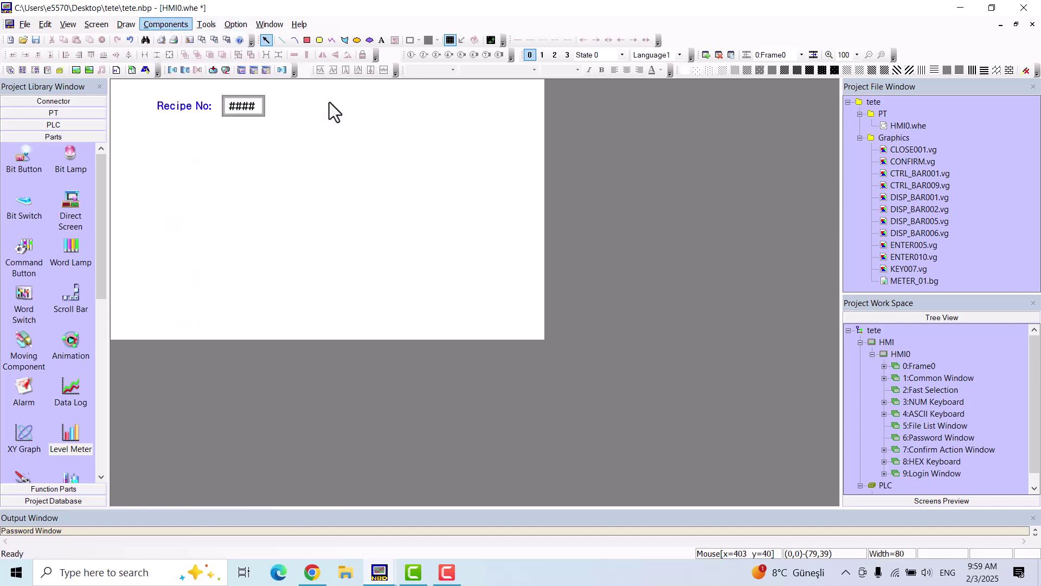
{"action": "left_click", "coordinate": [379, 105]}
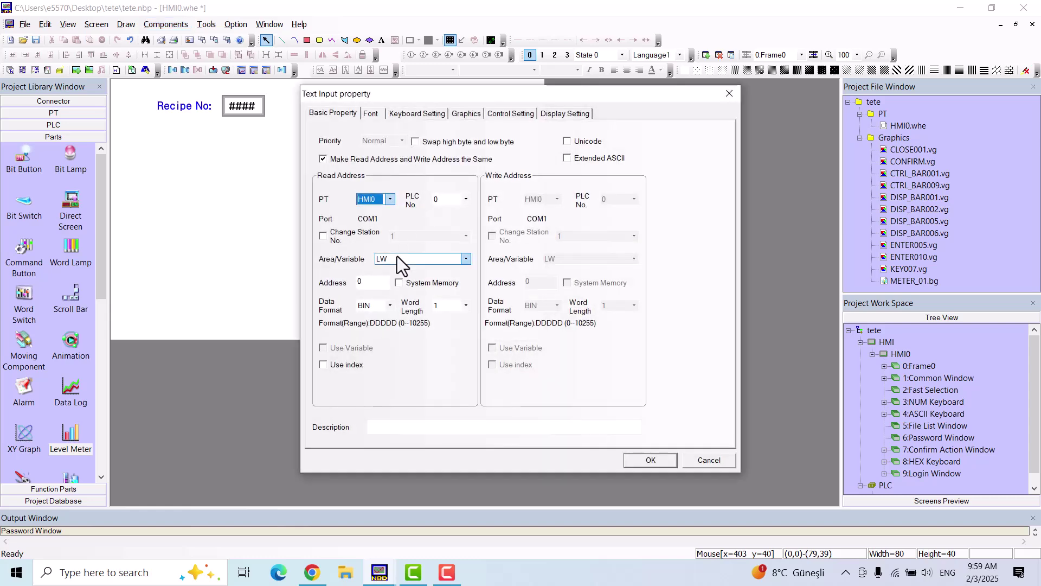
{"action": "left_click", "coordinate": [397, 258]}
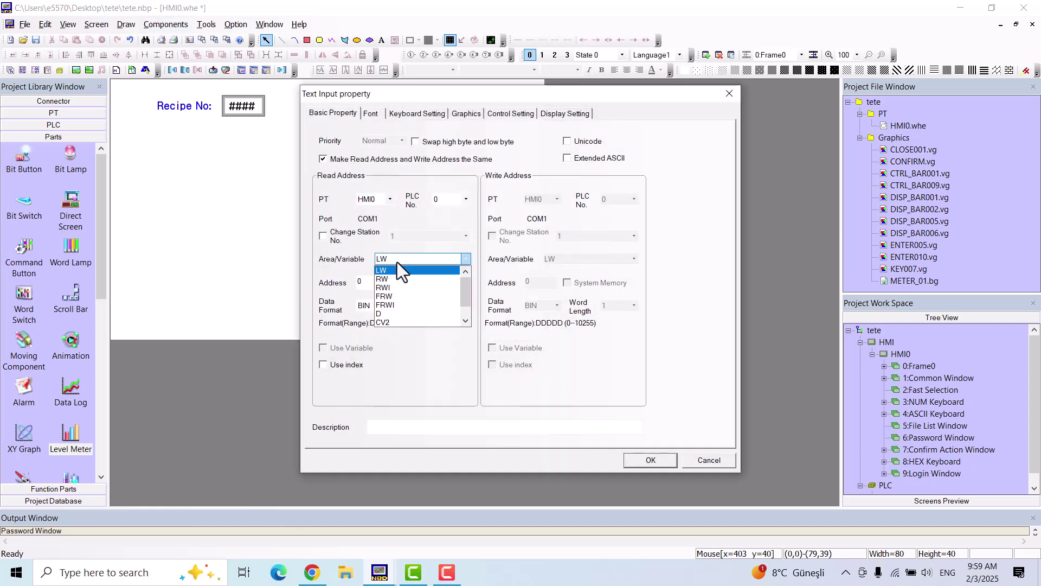
{"action": "left_click", "coordinate": [403, 287]}
{"action": "left_click", "coordinate": [376, 281]}
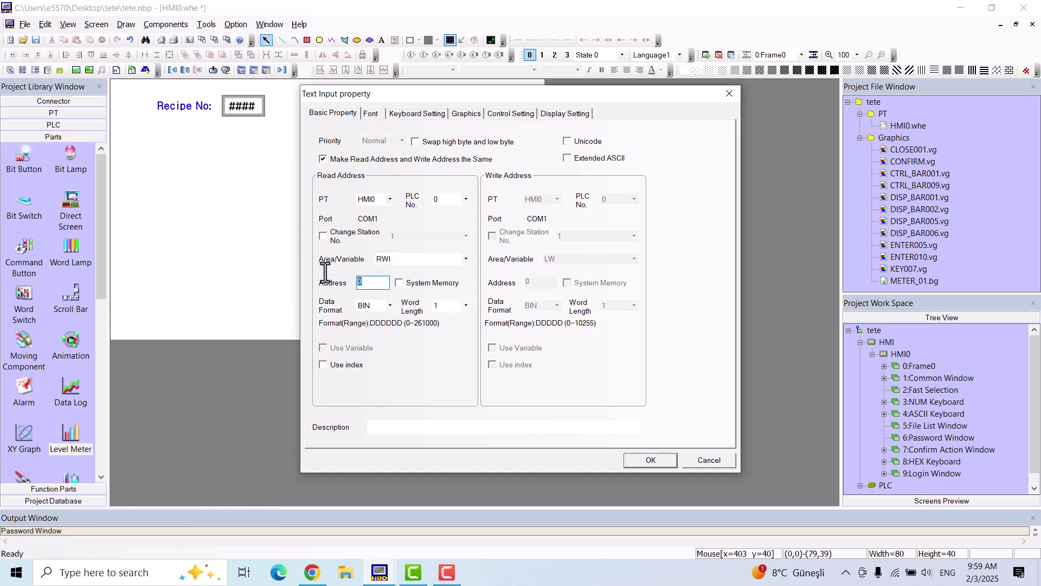
{"action": "type", "text": "15000"}
{"action": "left_click", "coordinate": [657, 464]}
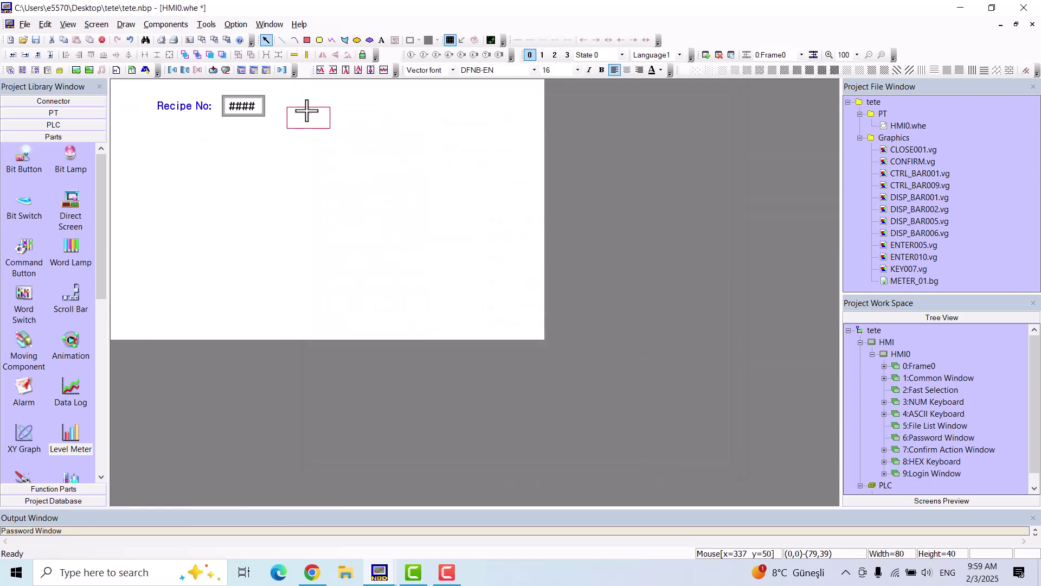
{"action": "left_click", "coordinate": [390, 96]}
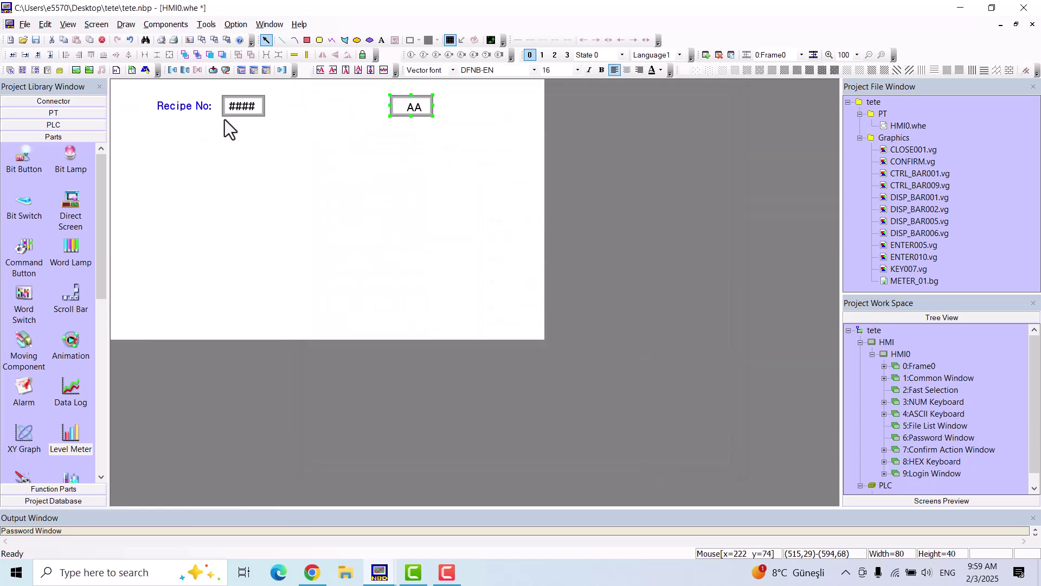
Duplicate the "Recipe No:" text, place the copy in front of the text input and change its message to "Recipe Name:"
{"action": "left_click", "coordinate": [184, 107]}
{"action": "key", "text": "ctrl+c"}
{"action": "key", "text": "ctrl+v"}
{"action": "left_click_drag", "start_coordinate": [201, 110], "coordinate": [330, 105]}
{"action": "double_click", "coordinate": [330, 105]}
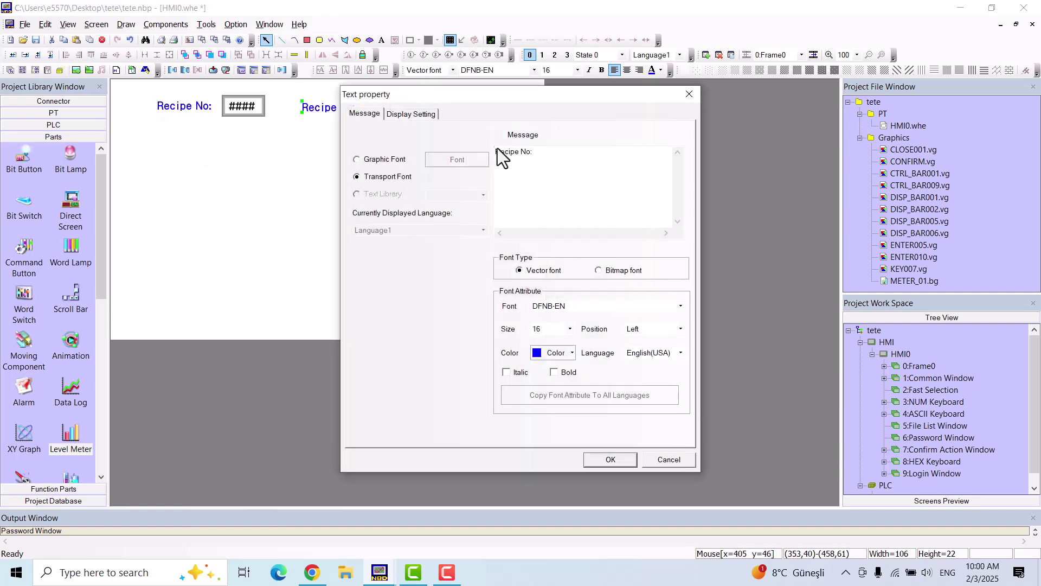
{"action": "double_click", "coordinate": [522, 153]}
{"action": "type", "text": "Name"}
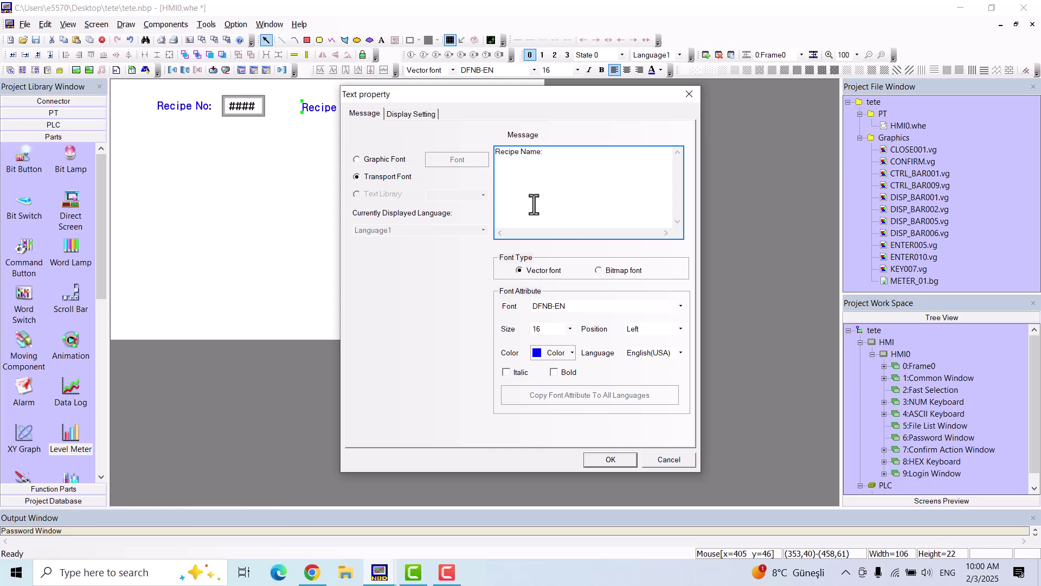
{"action": "left_click", "coordinate": [618, 461]}
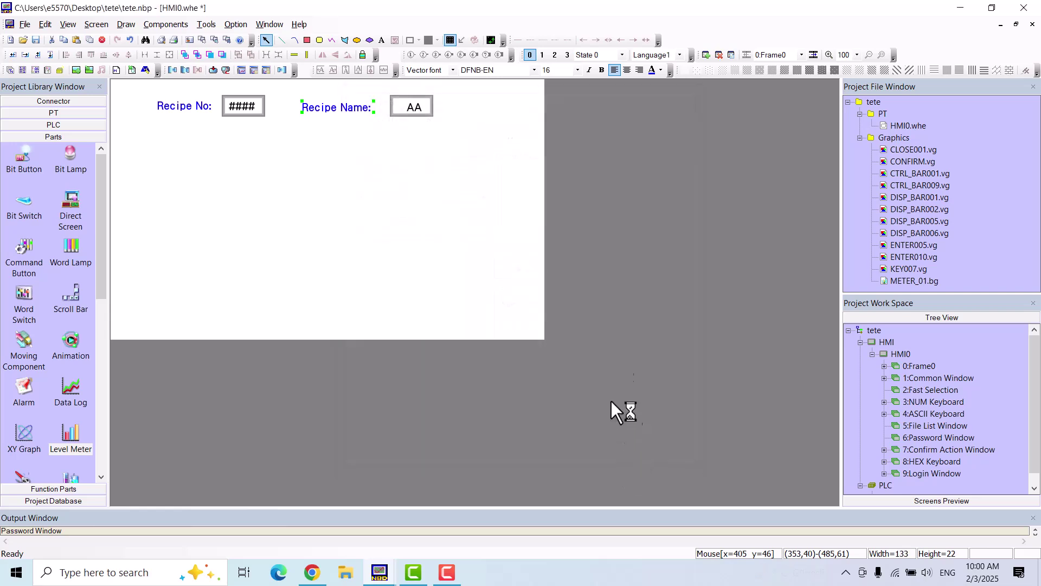
Try a right side indent of 5 pixels in the text input's font properties, and return the indent to 0
{"action": "double_click", "coordinate": [427, 105]}
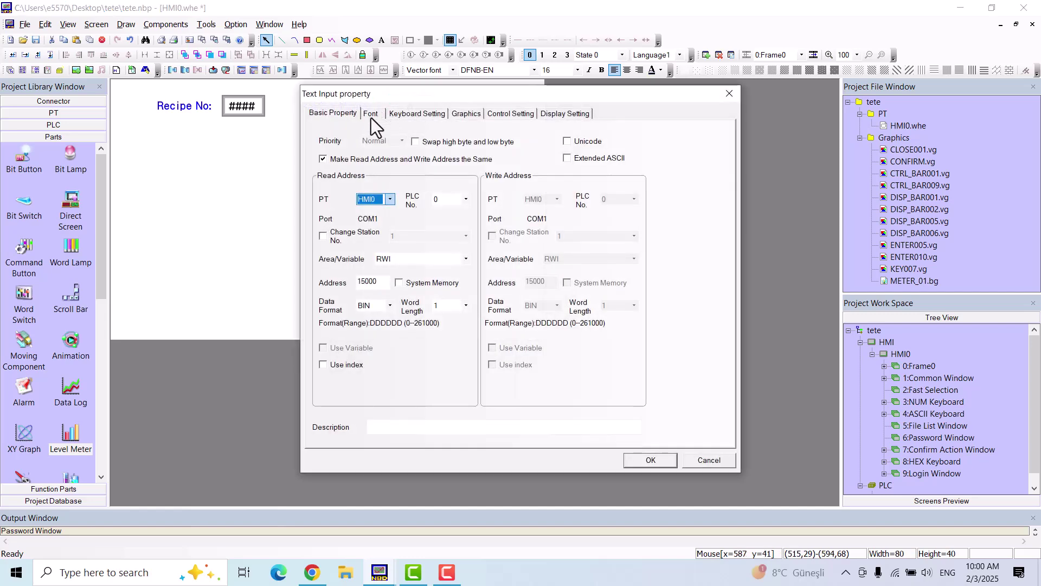
{"action": "left_click", "coordinate": [370, 115]}
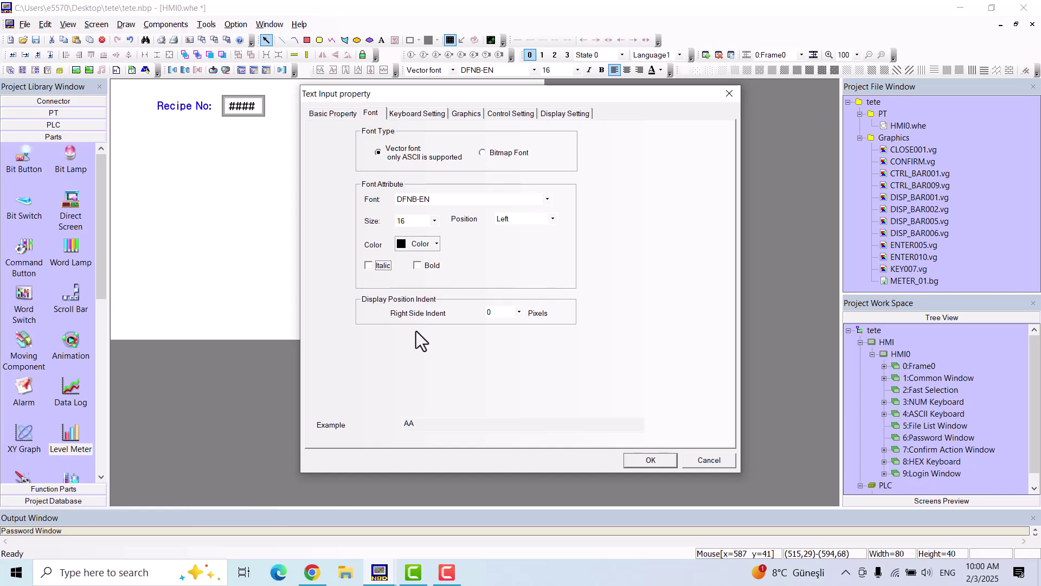
{"action": "left_click", "coordinate": [519, 312]}
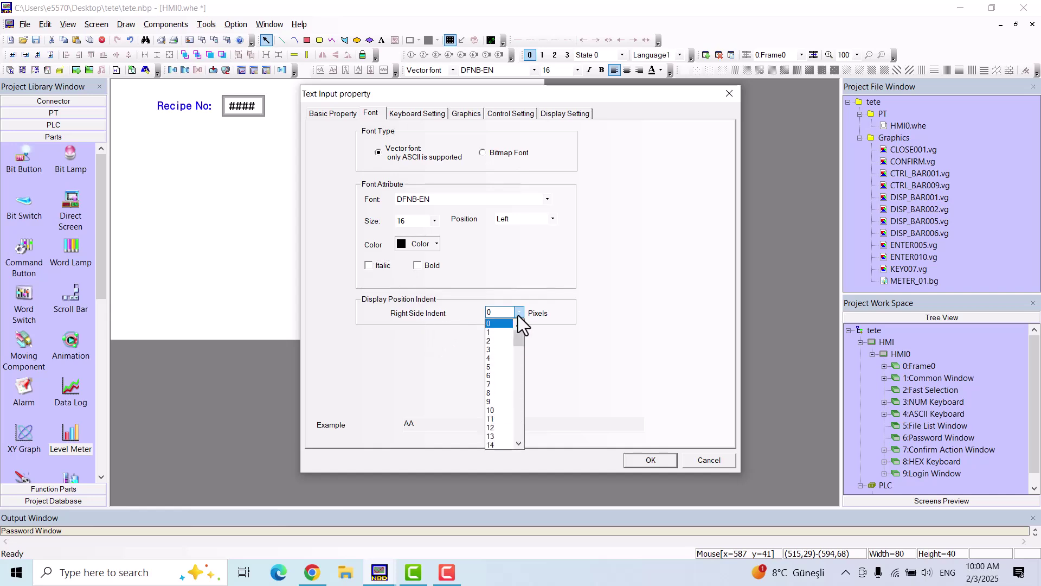
{"action": "left_click", "coordinate": [504, 344]}
{"action": "left_click", "coordinate": [519, 313]}
{"action": "left_click", "coordinate": [504, 369]}
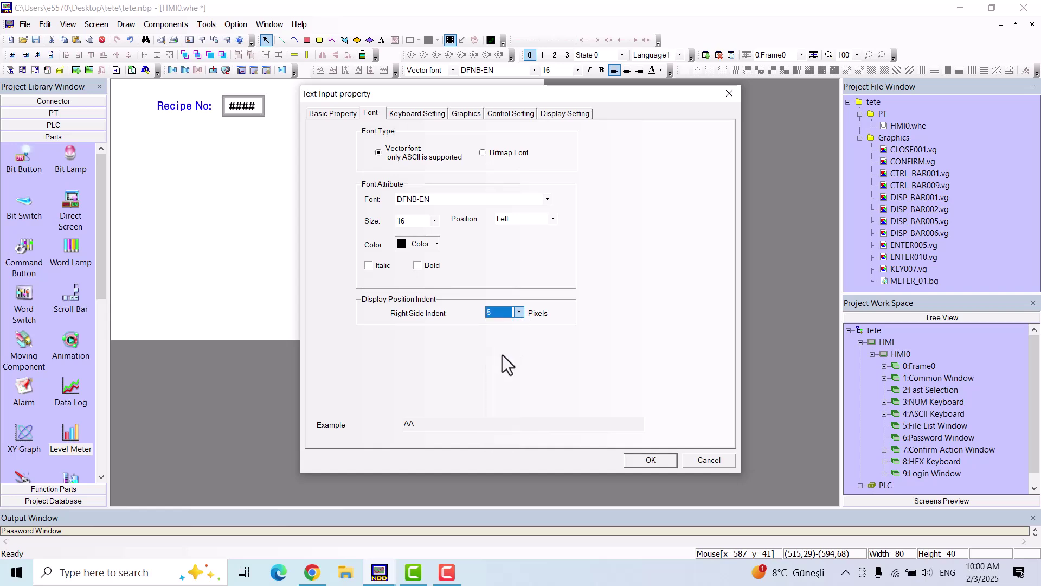
{"action": "left_click", "coordinate": [519, 312]}
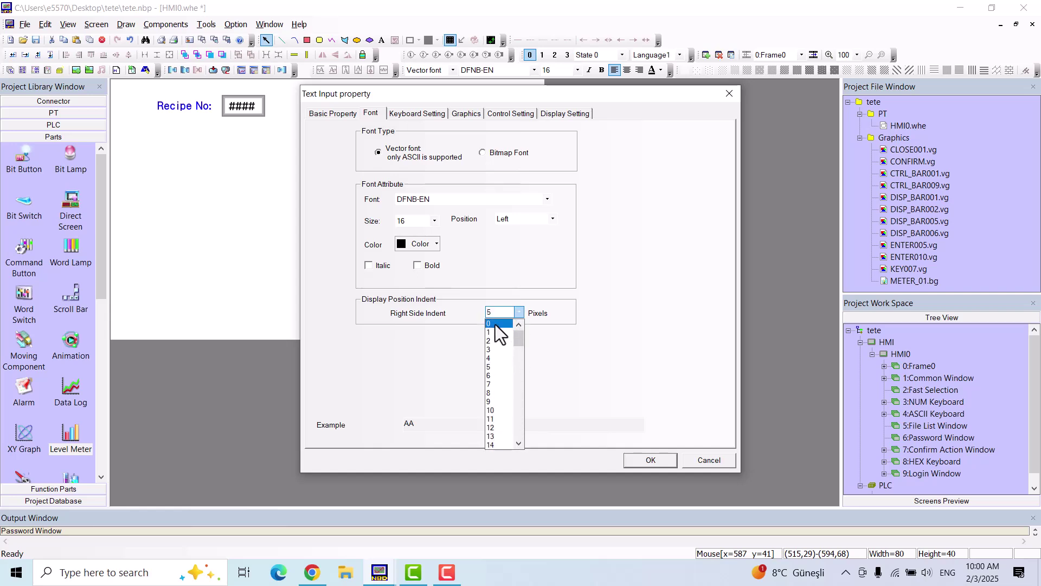
{"action": "left_click", "coordinate": [496, 324]}
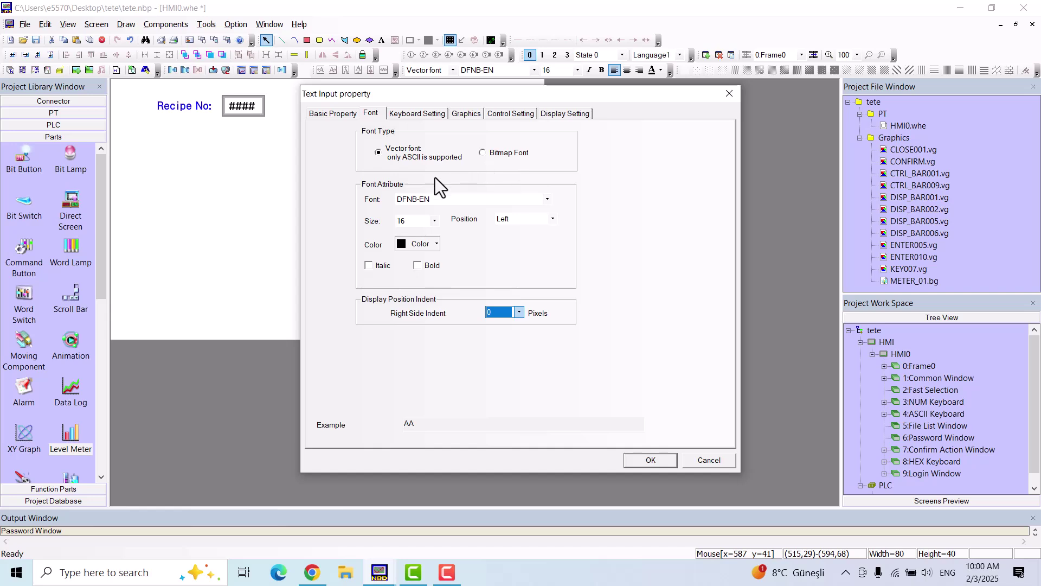
Set the text input's word length to 2 and centre the text inside its box
{"action": "left_click", "coordinate": [332, 114]}
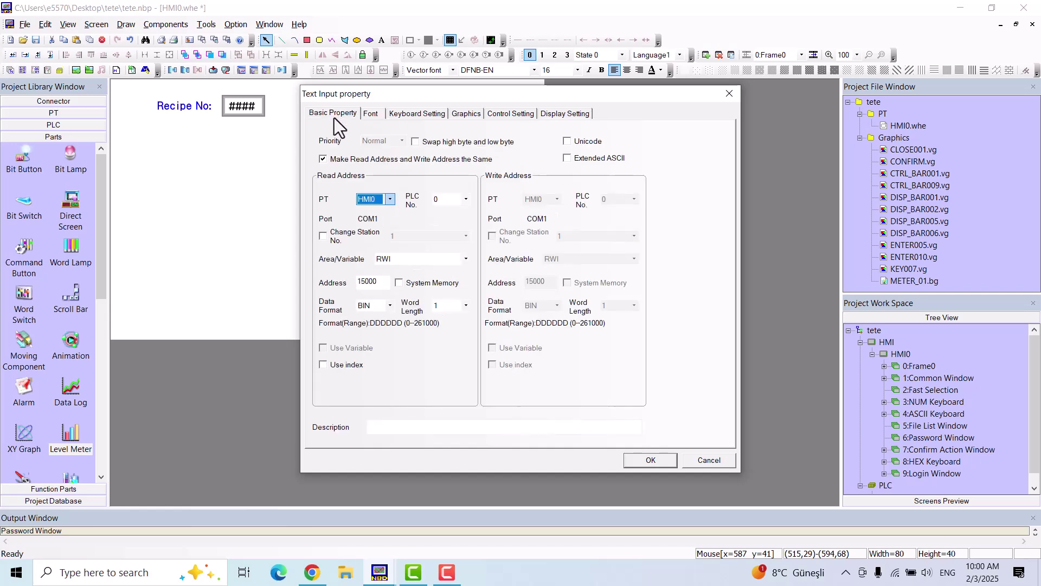
{"action": "left_click", "coordinate": [465, 305]}
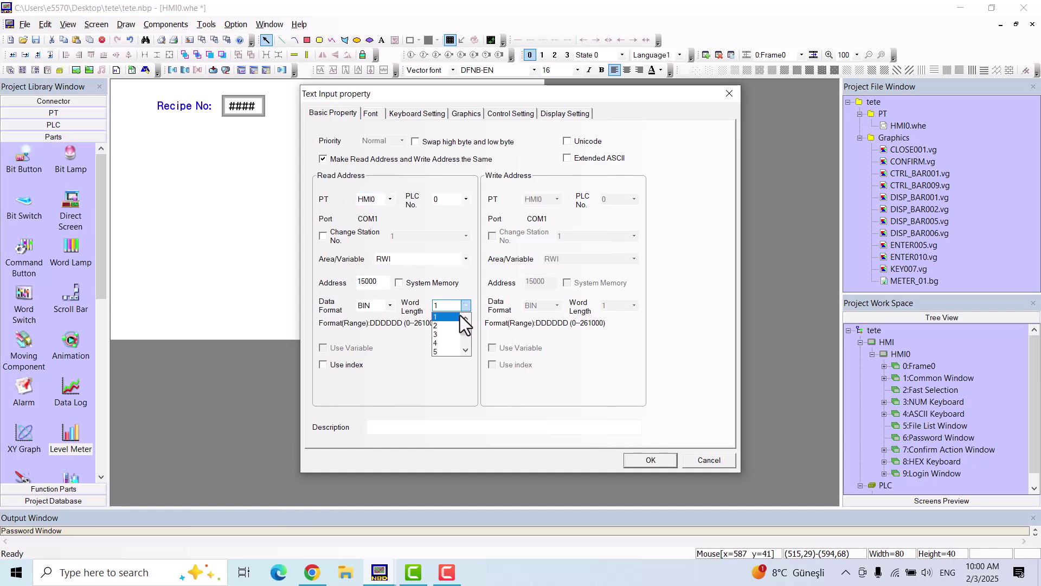
{"action": "left_click", "coordinate": [373, 116]}
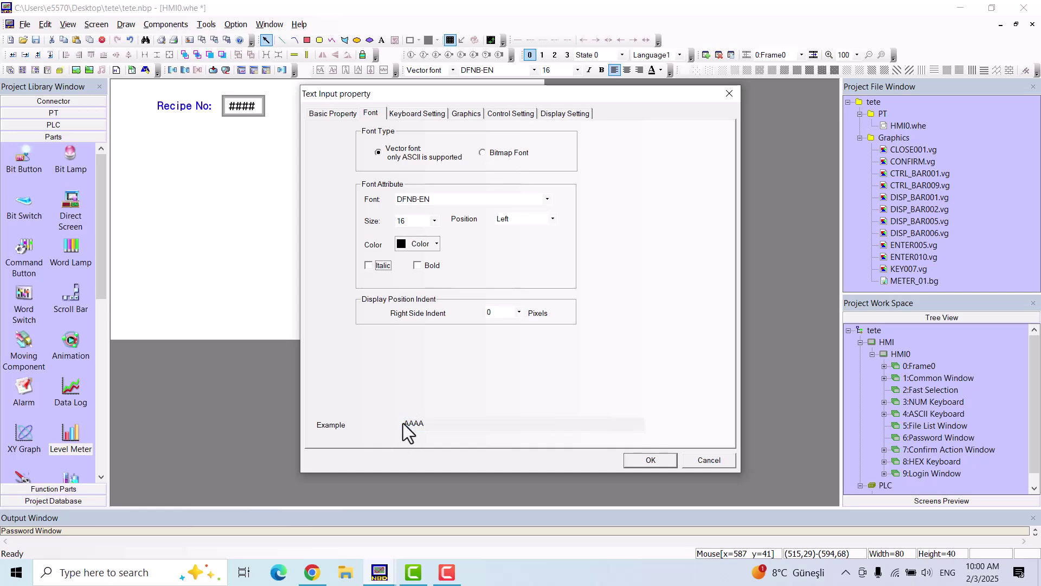
{"action": "left_click", "coordinate": [656, 460]}
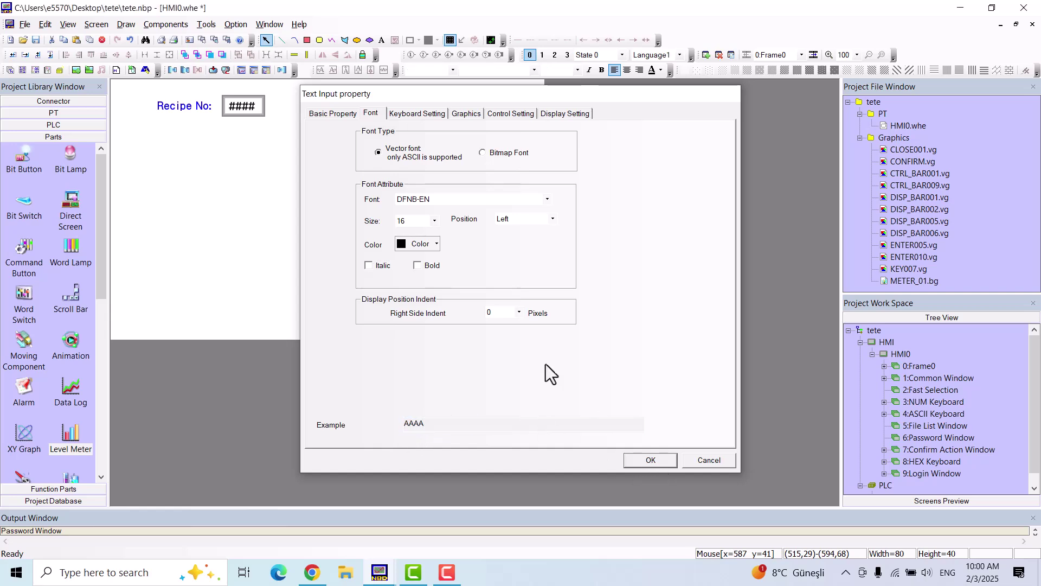
{"action": "left_click", "coordinate": [383, 69]}
{"action": "left_click", "coordinate": [386, 149]}
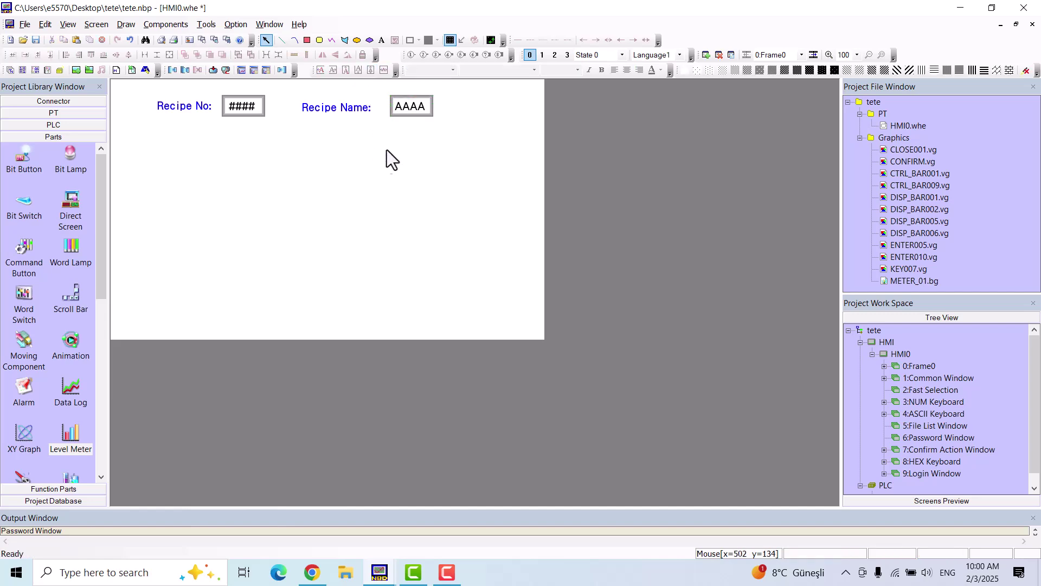
Set the text input's word length to 4 and widen its box to about 142
{"action": "left_click", "coordinate": [419, 104]}
{"action": "double_click", "coordinate": [421, 107]}
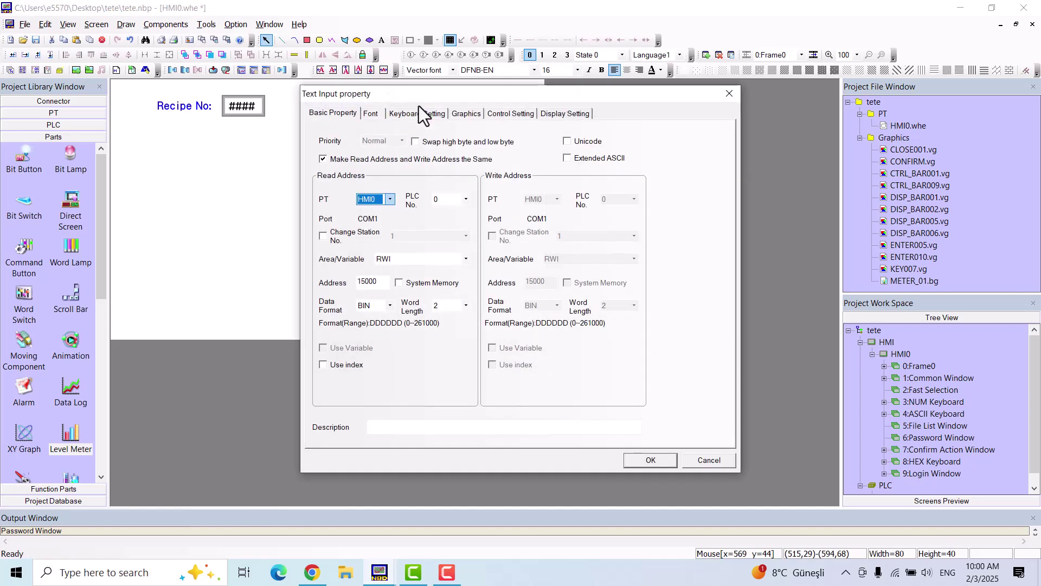
{"action": "left_click", "coordinate": [465, 305]}
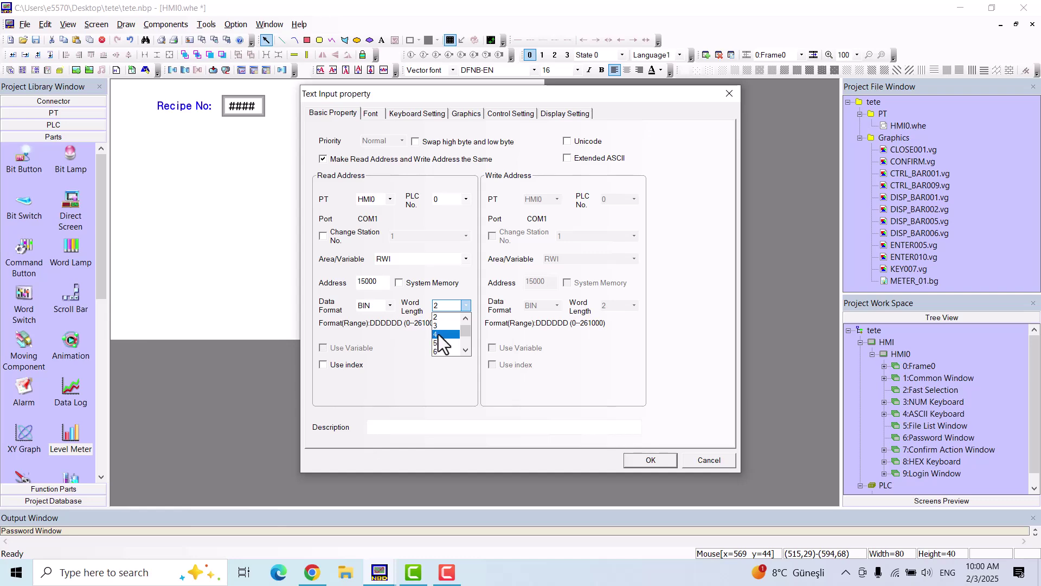
{"action": "left_click", "coordinate": [442, 349]}
{"action": "left_click", "coordinate": [370, 113]}
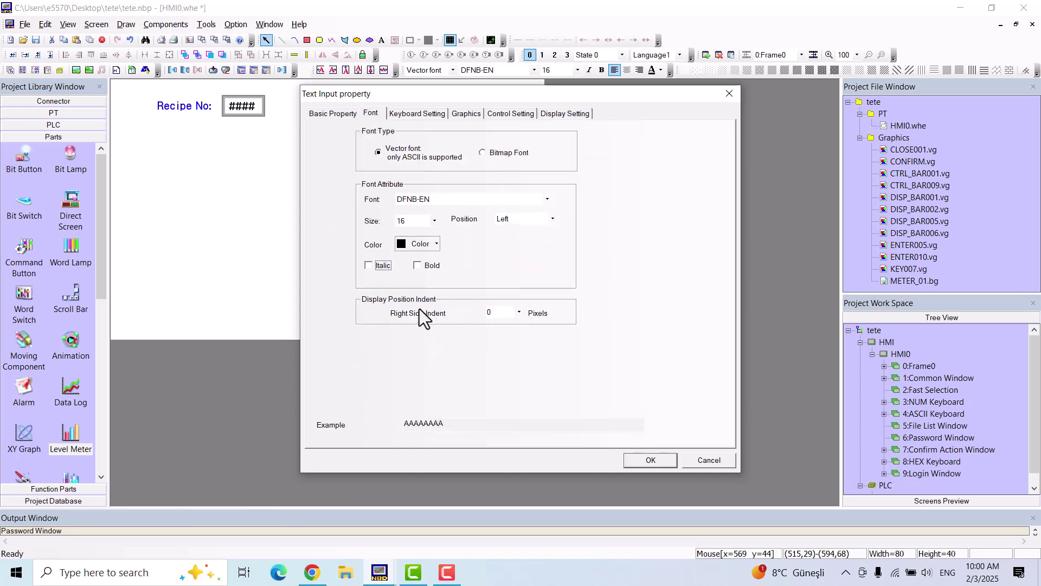
{"action": "left_click", "coordinate": [642, 460]}
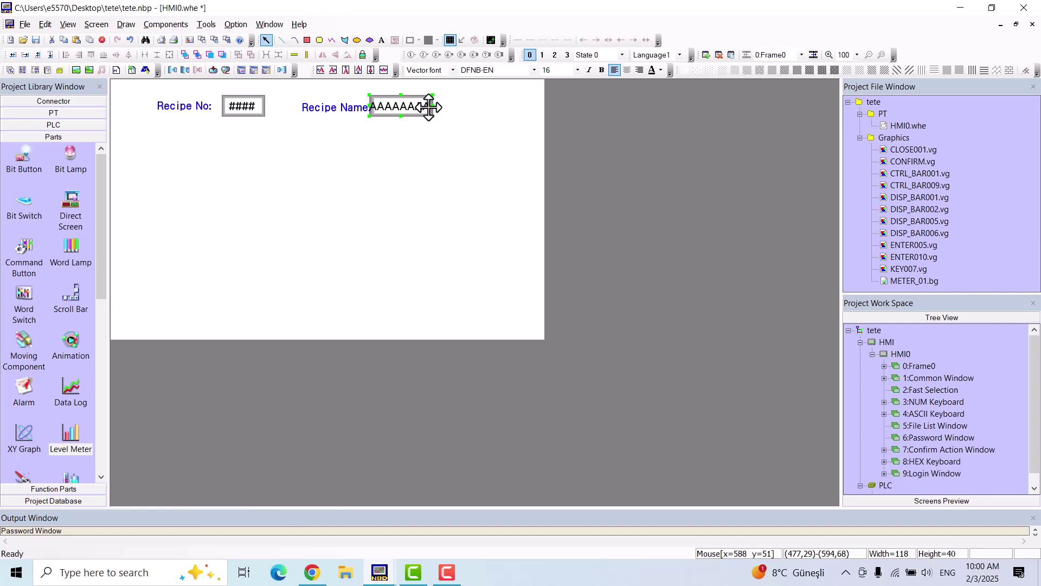
{"action": "left_click_drag", "start_coordinate": [432, 104], "coordinate": [446, 105]}
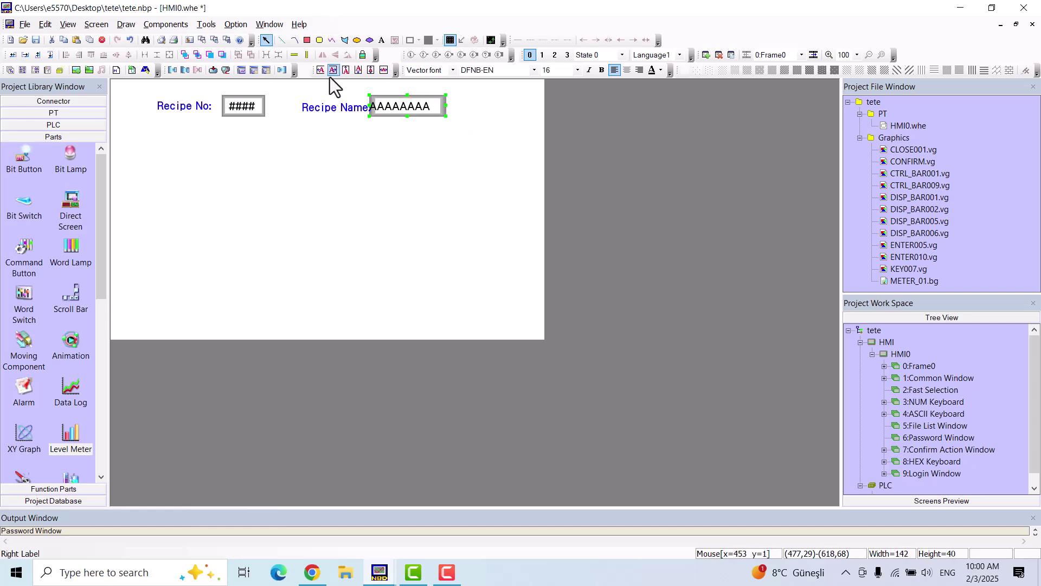
Centre the text inside the recipe name input and shift the box right to about x 486, clear of its label
{"action": "left_click", "coordinate": [384, 71]}
{"action": "key", "text": "Right"}
{"action": "key", "text": "Right"}
{"action": "key", "text": "Right"}
{"action": "key", "text": "Right"}
{"action": "key", "text": "Right"}
{"action": "key", "text": "Right"}
{"action": "key", "text": "Right"}
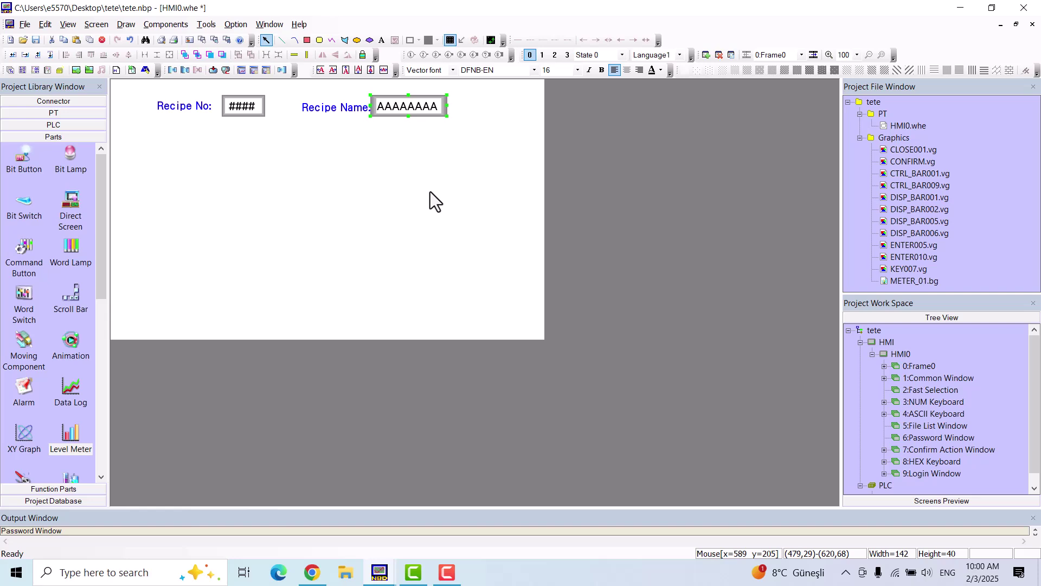
{"action": "left_click", "coordinate": [430, 191]}
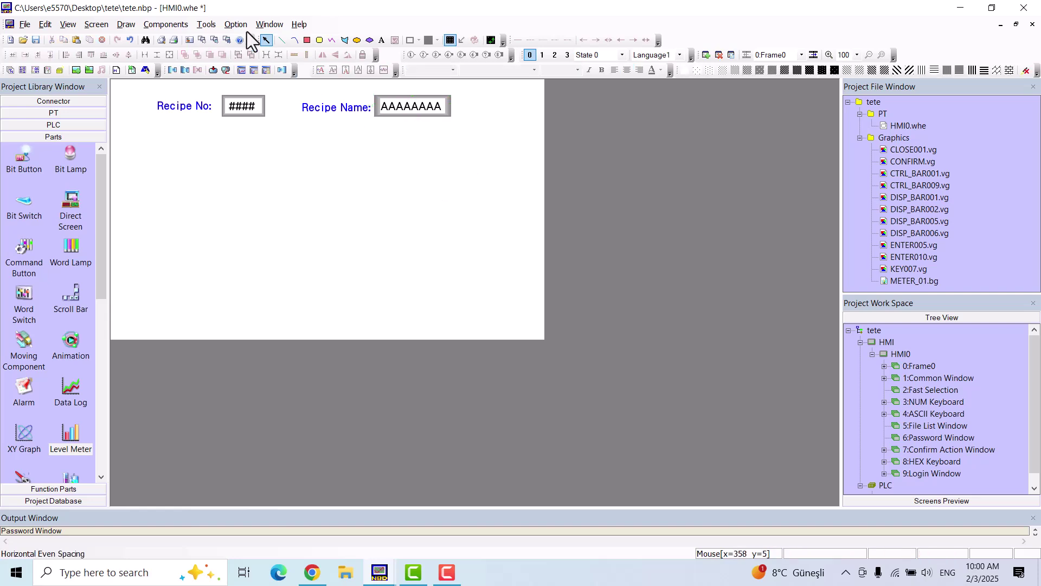
Insert a number input with area RWI and address 5, and place it below the recipe name input at about (596,124)
{"action": "left_click", "coordinate": [188, 27]}
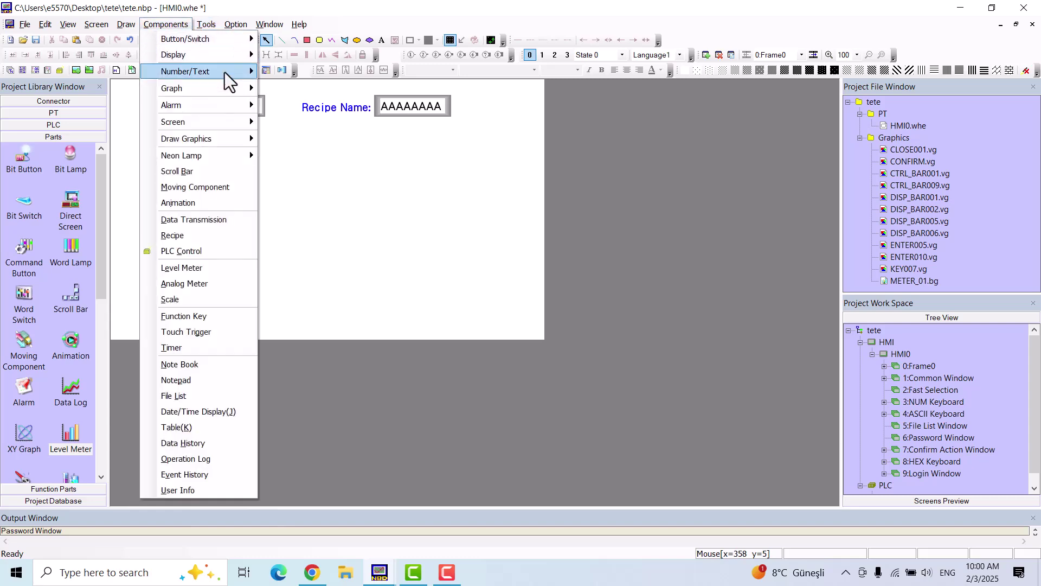
{"action": "mouse_move", "coordinate": [225, 73]}
{"action": "left_click", "coordinate": [269, 70]}
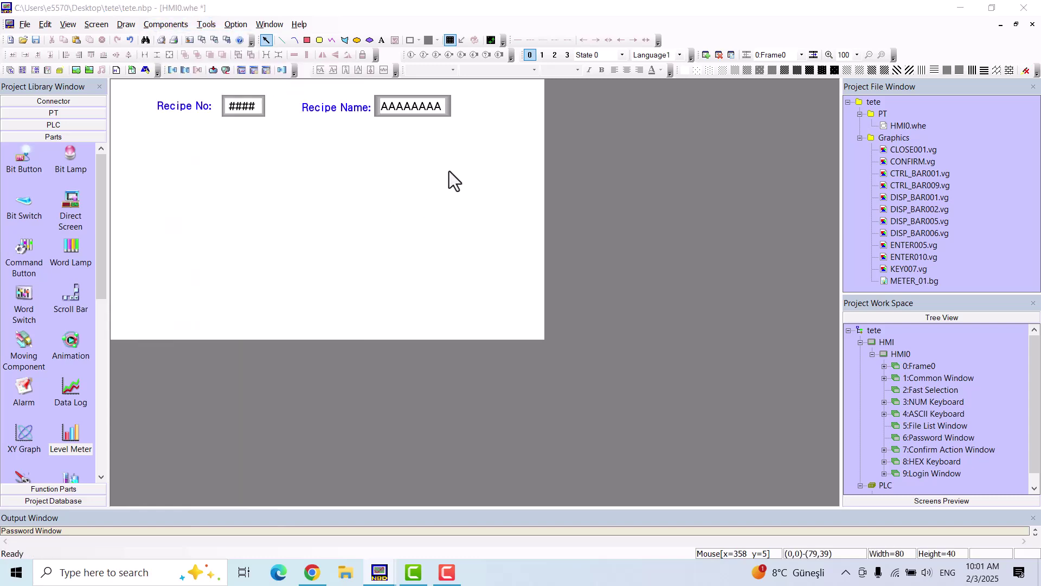
{"action": "left_click", "coordinate": [453, 168]}
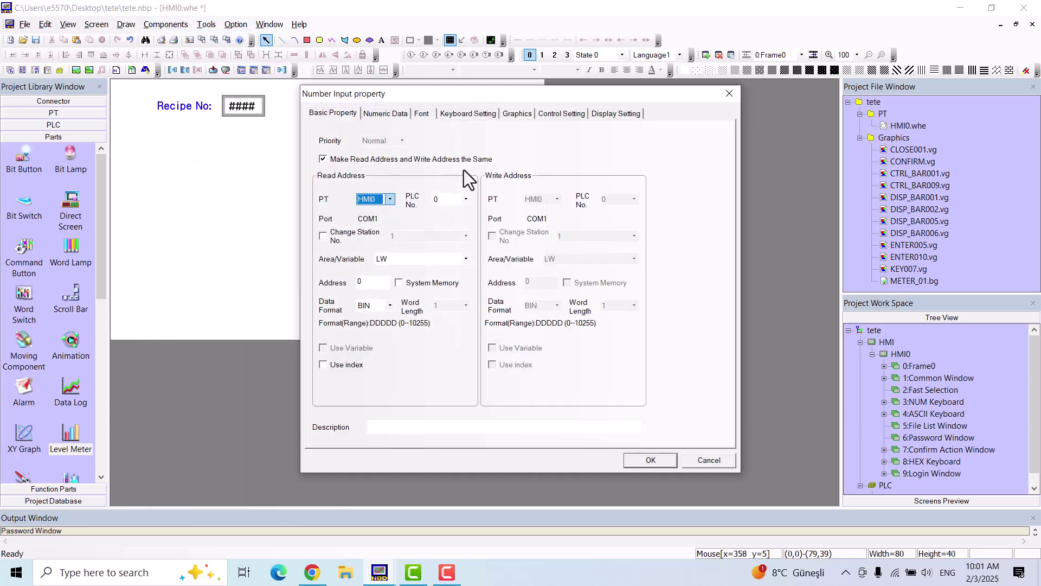
{"action": "left_click", "coordinate": [393, 259]}
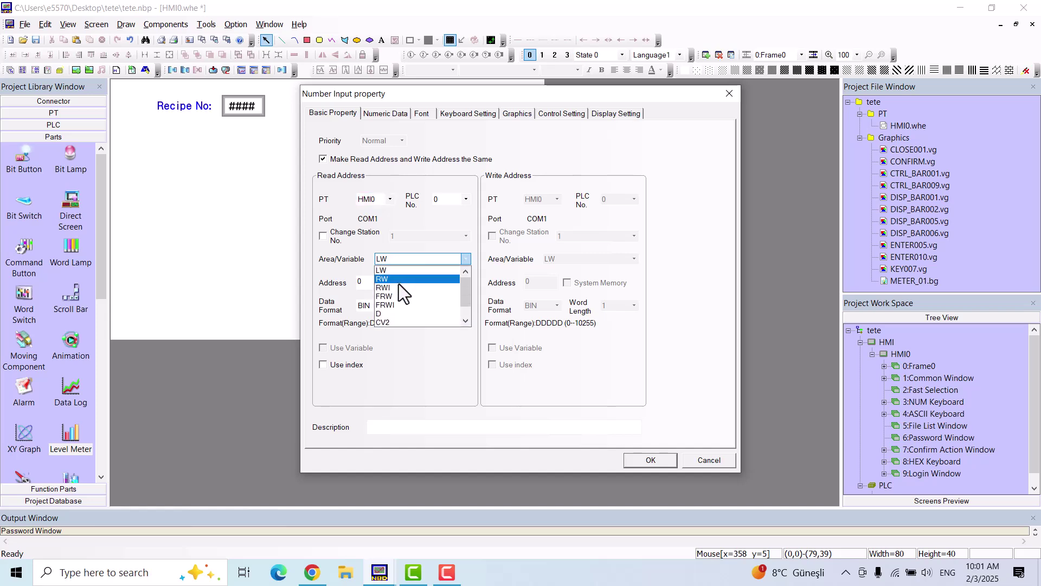
{"action": "left_click", "coordinate": [403, 288]}
{"action": "key", "text": "Tab"}
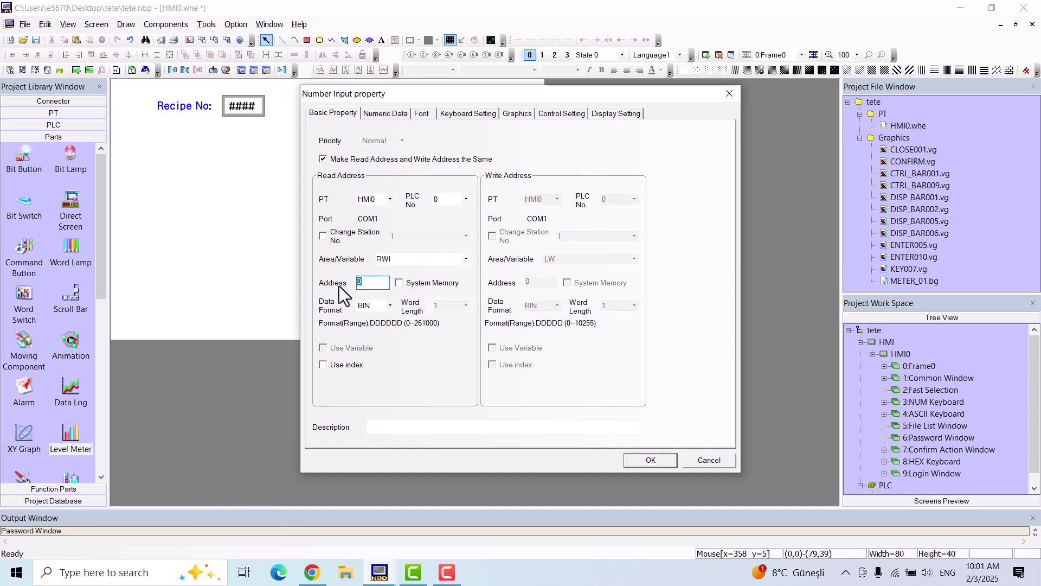
{"action": "type", "text": "5"}
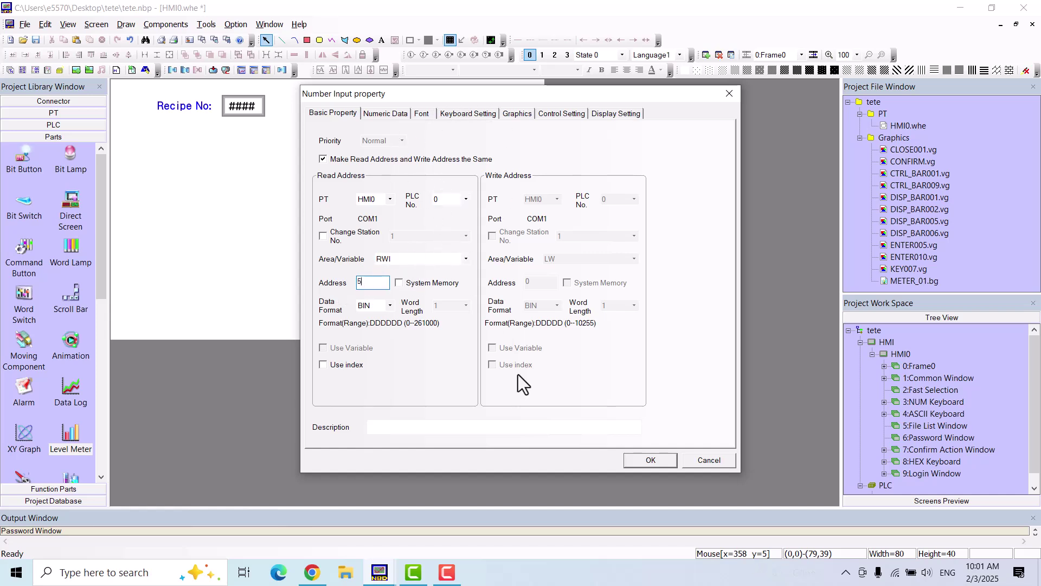
{"action": "left_click", "coordinate": [651, 460]}
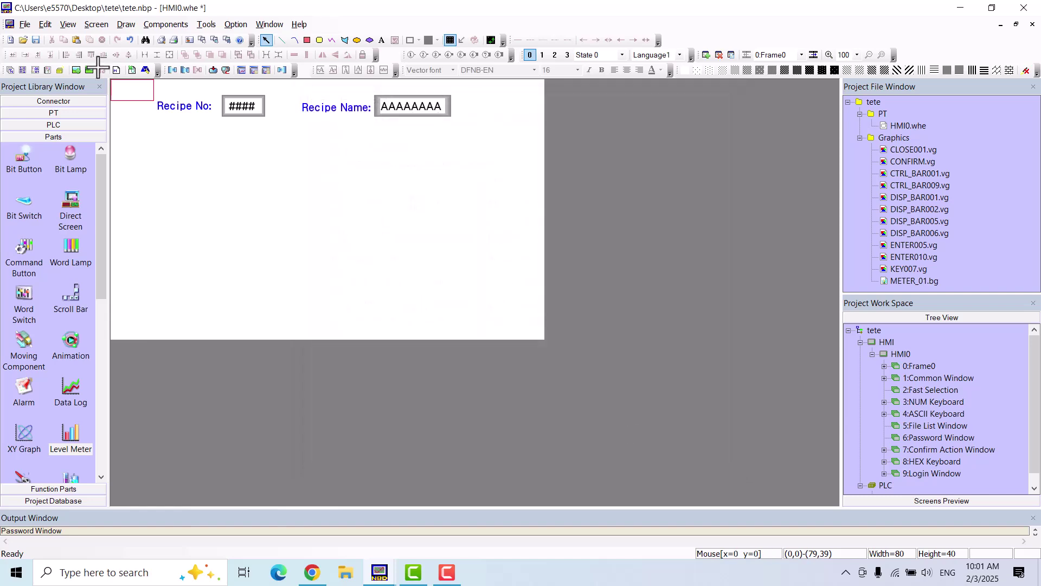
{"action": "left_click", "coordinate": [432, 147]}
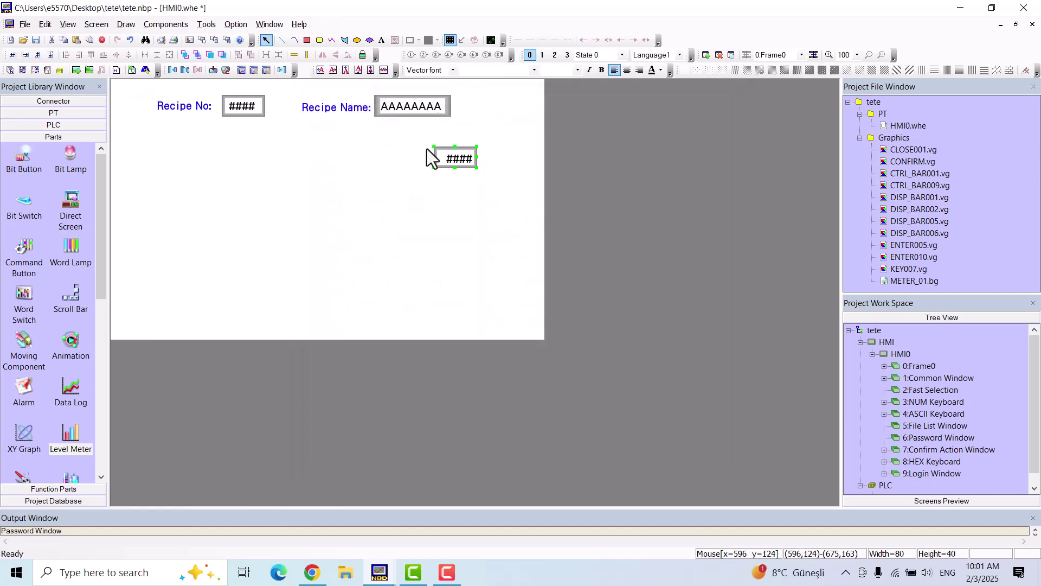
Duplicate the "Recipe Name:" text, place the copy in front of the new number input and change its message to "elemnet 1:"
{"action": "left_click", "coordinate": [325, 108]}
{"action": "key", "text": "ctrl+c"}
{"action": "key", "text": "ctrl+v"}
{"action": "left_click_drag", "start_coordinate": [348, 114], "coordinate": [393, 158]}
{"action": "double_click", "coordinate": [393, 158]}
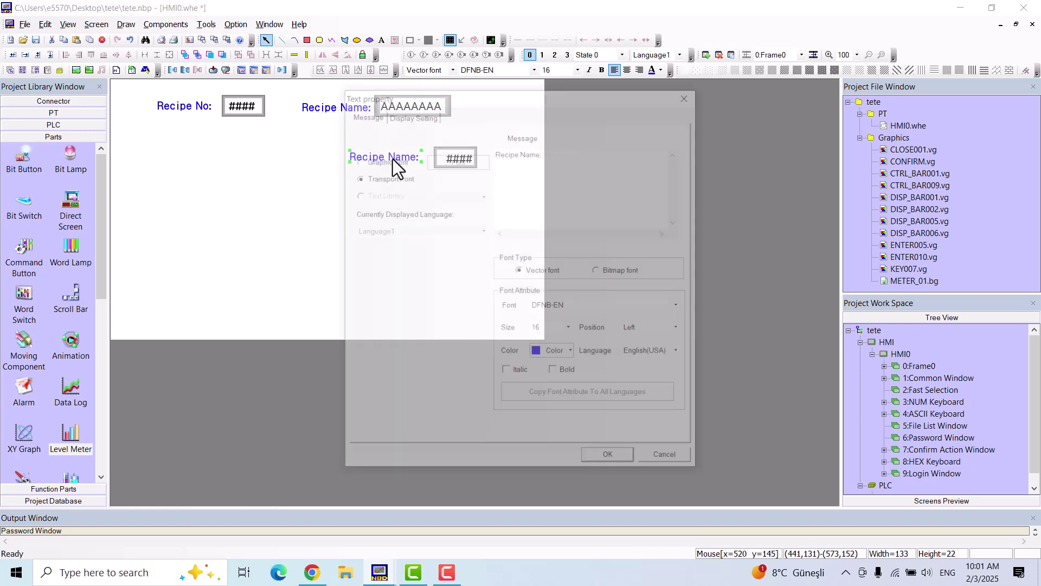
{"action": "left_click", "coordinate": [542, 157]}
{"action": "key", "text": "ctrl+a"}
{"action": "type", "text": "elemnet 1"}
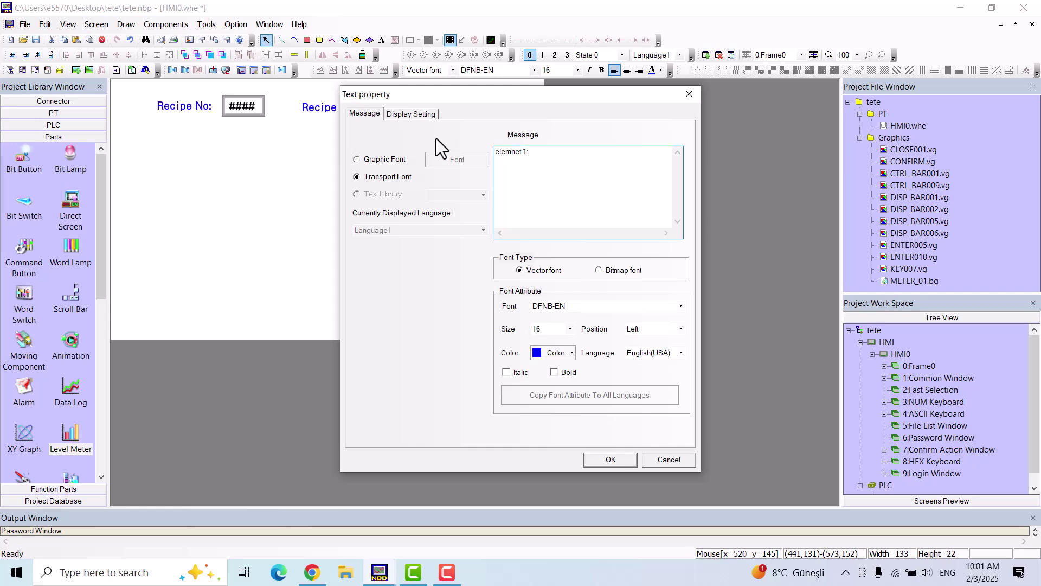
{"action": "left_click", "coordinate": [619, 457]}
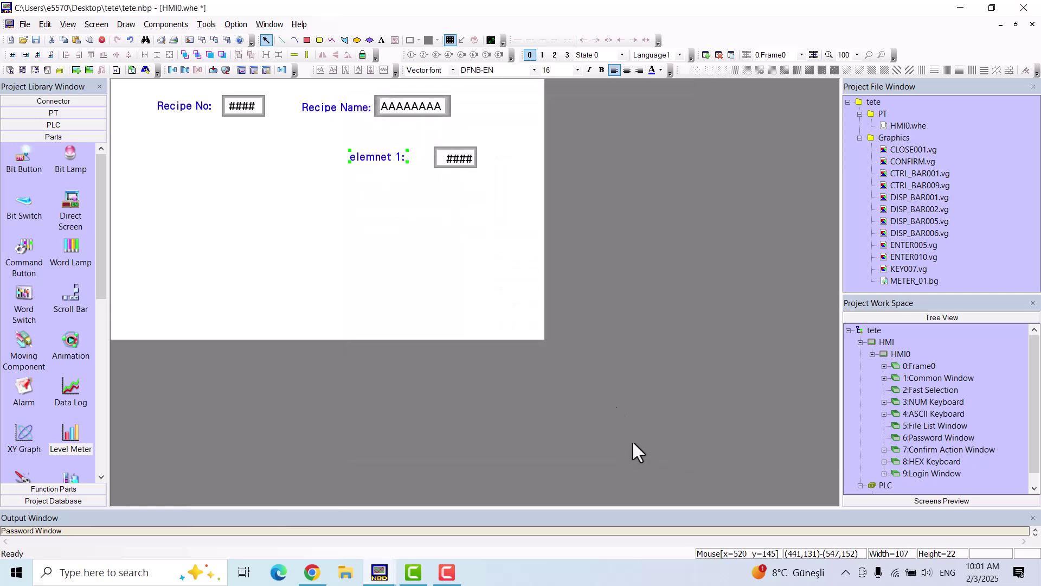
Nudge the "elemnet 1:" label right to about x 473, closer to its number input
{"action": "key", "text": "Right"}
{"action": "key", "text": "Right"}
{"action": "key", "text": "Right"}
{"action": "key", "text": "Right"}
{"action": "key", "text": "Right"}
{"action": "key", "text": "Right"}
{"action": "key", "text": "Right"}
{"action": "key", "text": "Right"}
{"action": "key", "text": "Right"}
{"action": "key", "text": "Right"}
{"action": "key", "text": "Right"}
{"action": "key", "text": "Right"}
{"action": "key", "text": "Right"}
{"action": "key", "text": "Right"}
{"action": "key", "text": "Right"}
{"action": "key", "text": "Right"}
{"action": "key", "text": "Right"}
{"action": "key", "text": "Right"}
{"action": "key", "text": "Right"}
{"action": "key", "text": "Right"}
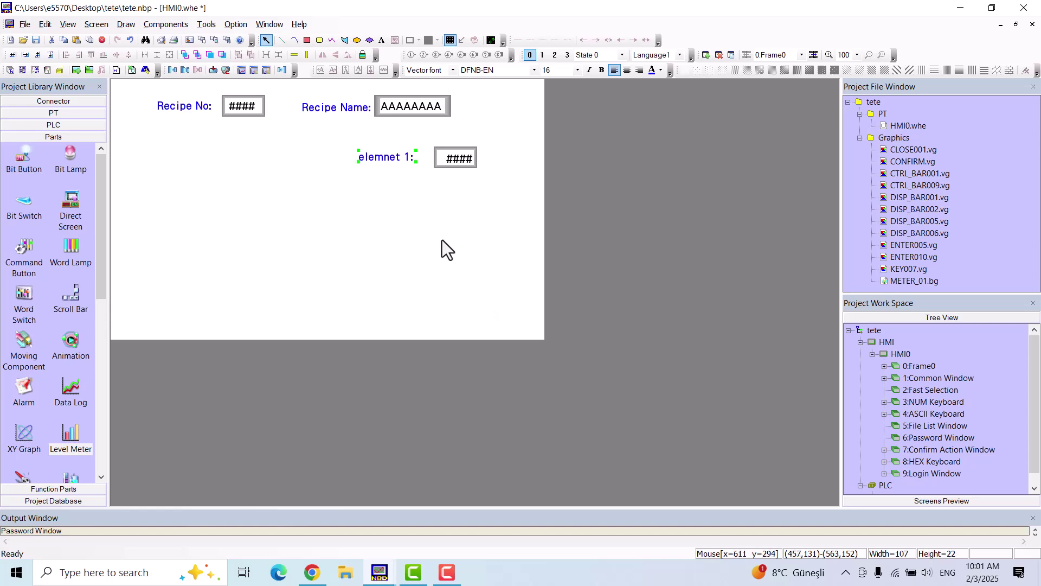
{"action": "left_click", "coordinate": [441, 240]}
Check the address and word length in the recipe name text input's basic properties
{"action": "left_click", "coordinate": [420, 107]}
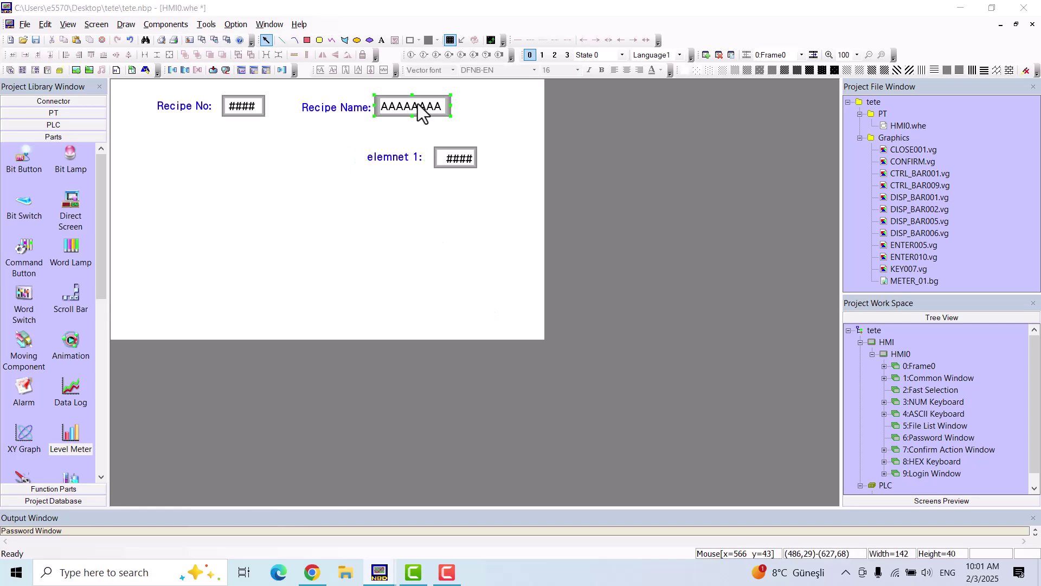
{"action": "double_click", "coordinate": [426, 116]}
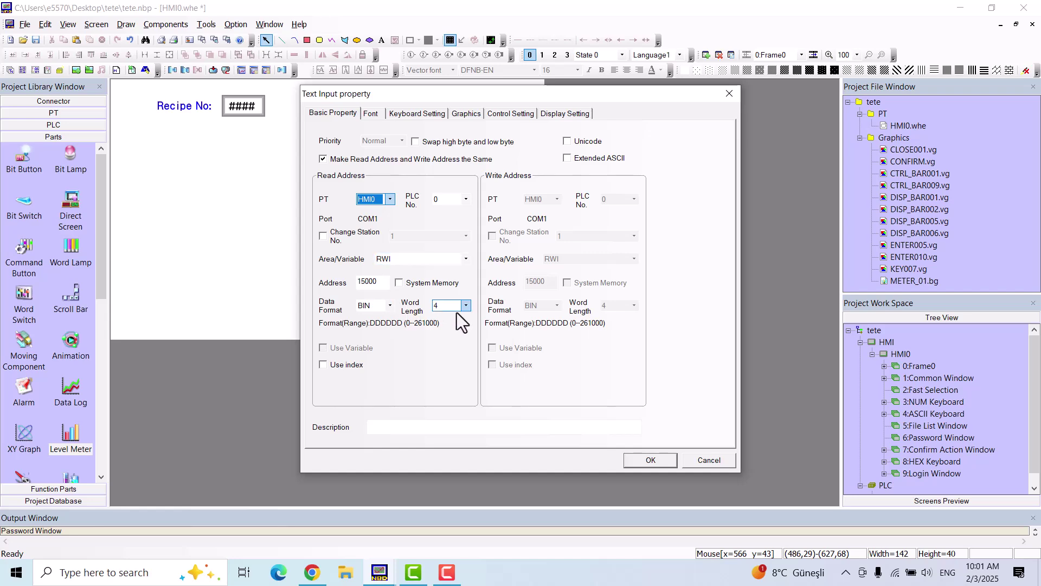
{"action": "key", "text": "Escape"}
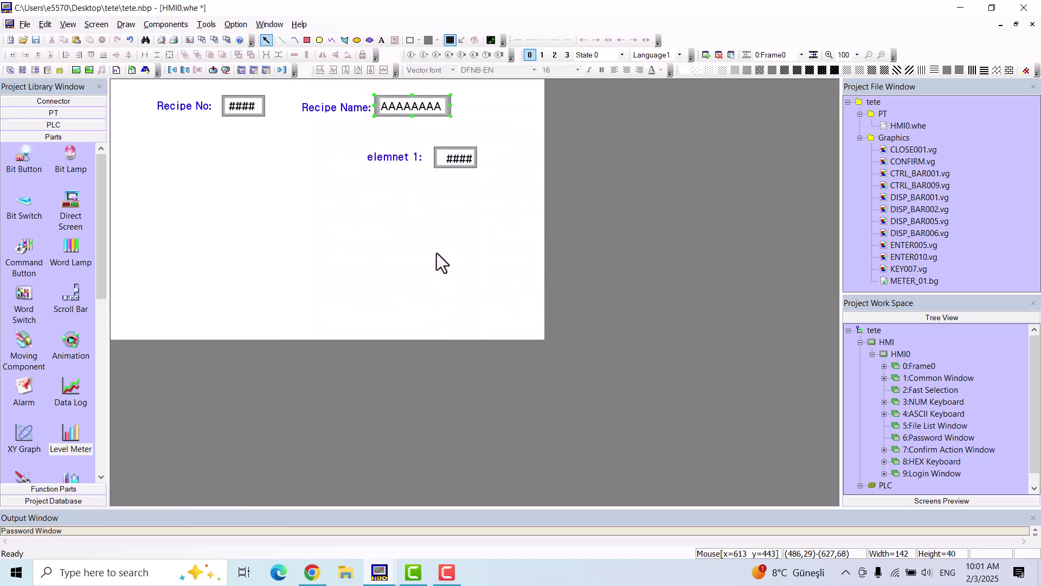
Set the data length of the "elemnet 1:" number input to DWORD and centre the number inside its box
{"action": "double_click", "coordinate": [460, 160]}
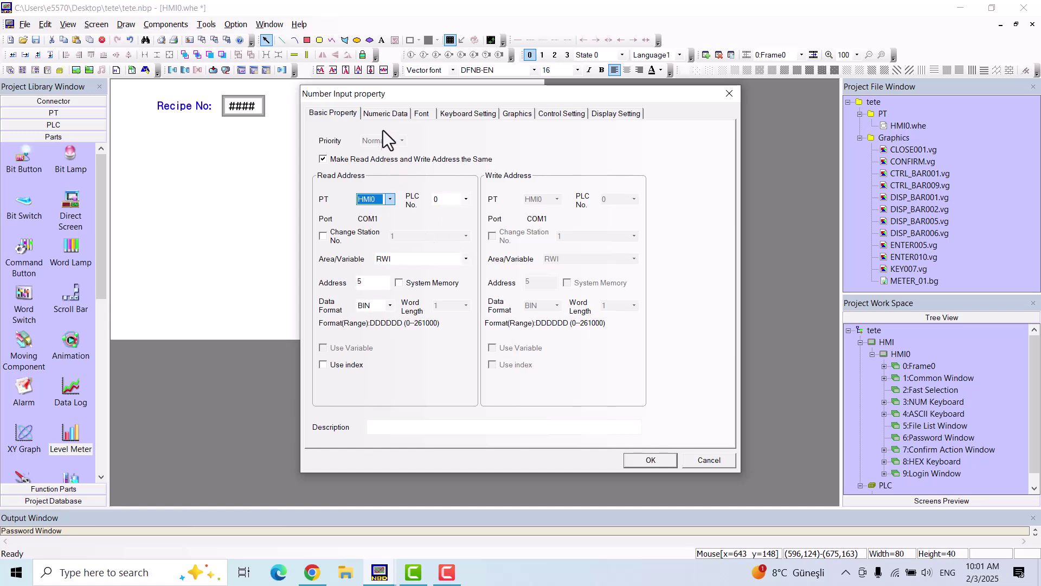
{"action": "left_click", "coordinate": [387, 114]}
{"action": "left_click", "coordinate": [588, 136]}
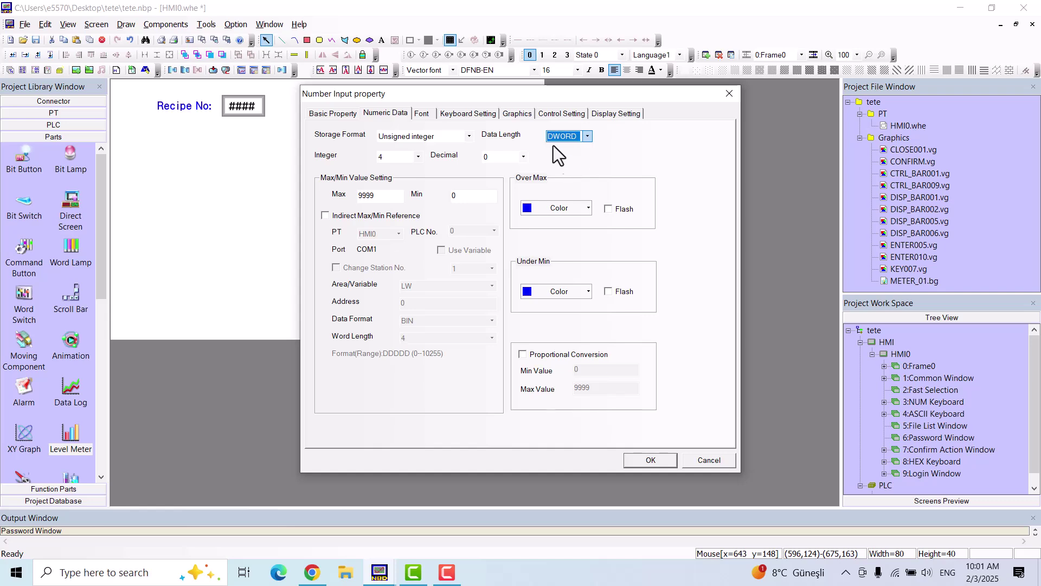
{"action": "left_click", "coordinate": [658, 458]}
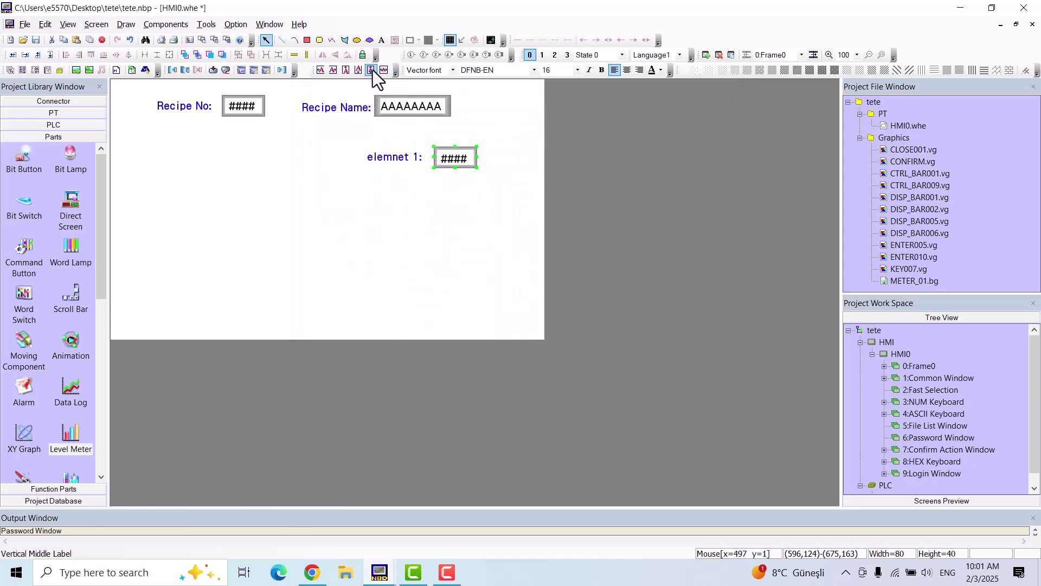
{"action": "left_click", "coordinate": [506, 183]}
Copy the "elemnet 1:" label together with its number input and stack four copies below the original
{"action": "left_click_drag", "start_coordinate": [505, 183], "coordinate": [337, 141]}
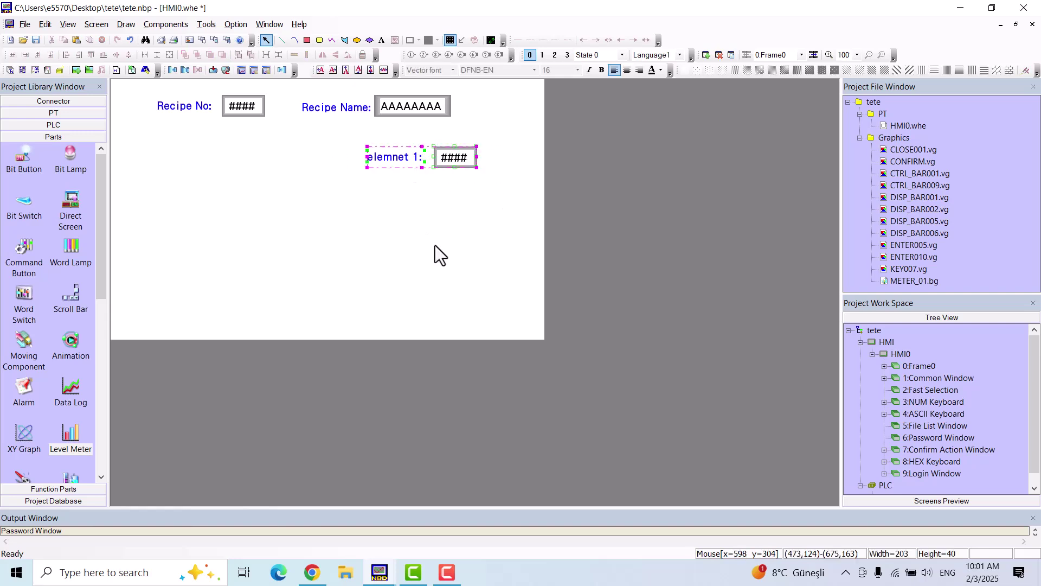
{"action": "key", "text": "ctrl+c"}
{"action": "key", "text": "ctrl+v"}
{"action": "left_click_drag", "start_coordinate": [460, 168], "coordinate": [456, 222]}
{"action": "key", "text": "ctrl+v"}
{"action": "key", "text": "ctrl+v"}
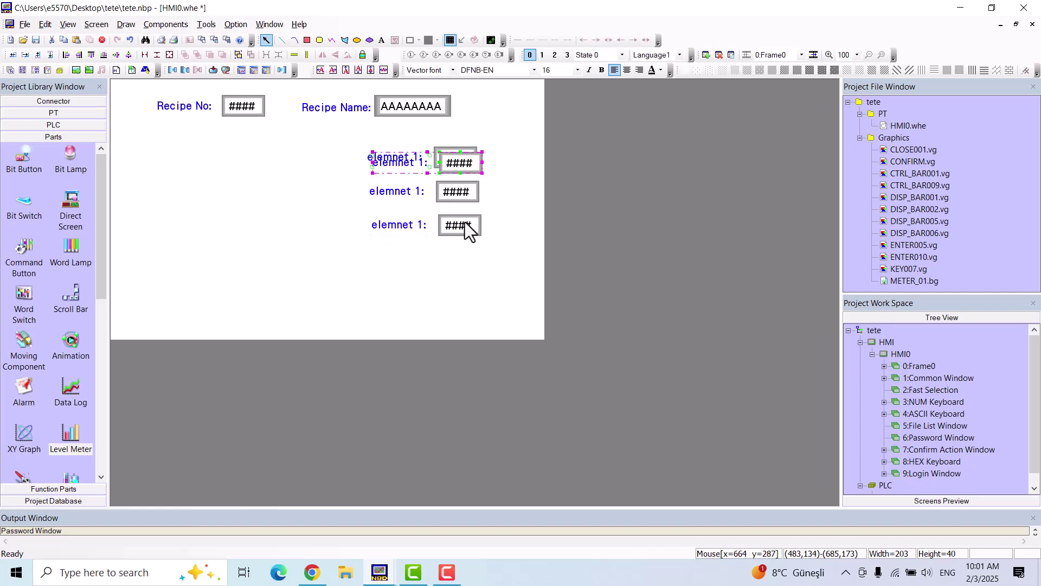
{"action": "left_click_drag", "start_coordinate": [457, 161], "coordinate": [459, 260]}
{"action": "key", "text": "ctrl+v"}
{"action": "left_click_drag", "start_coordinate": [466, 165], "coordinate": [457, 292]}
{"action": "left_click", "coordinate": [519, 235]}
Change the message of the second element label to "elemnet 2:"
{"action": "double_click", "coordinate": [404, 188]}
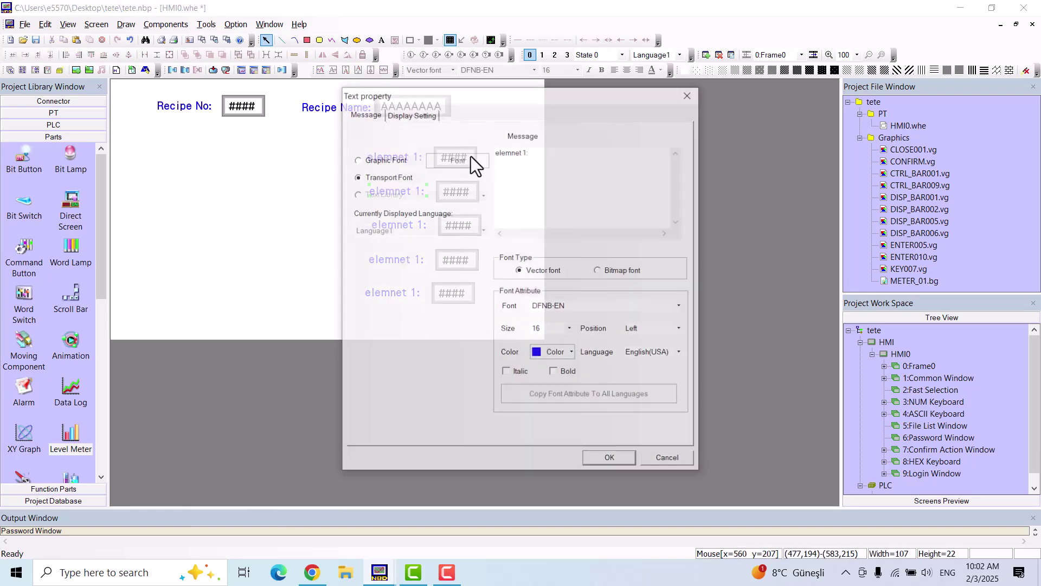
{"action": "left_click", "coordinate": [527, 154]}
{"action": "key", "text": "BackSpace"}
{"action": "type", "text": "2"}
{"action": "left_click", "coordinate": [608, 458]}
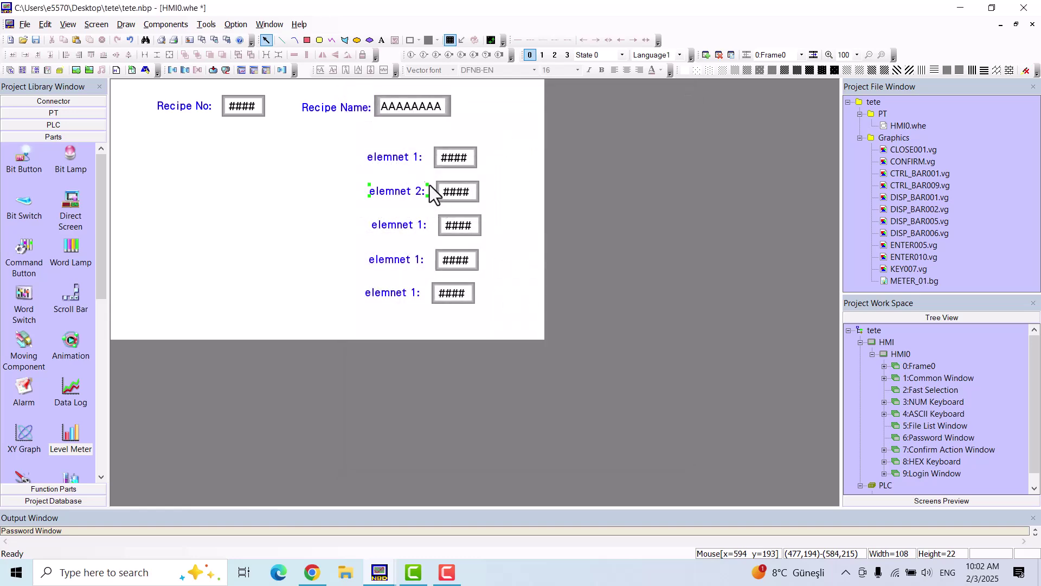
Change the message of the third element label to "elemnet 3:"
{"action": "double_click", "coordinate": [401, 226]}
{"action": "left_click_drag", "start_coordinate": [527, 154], "coordinate": [522, 154]}
{"action": "type", "text": "3:"}
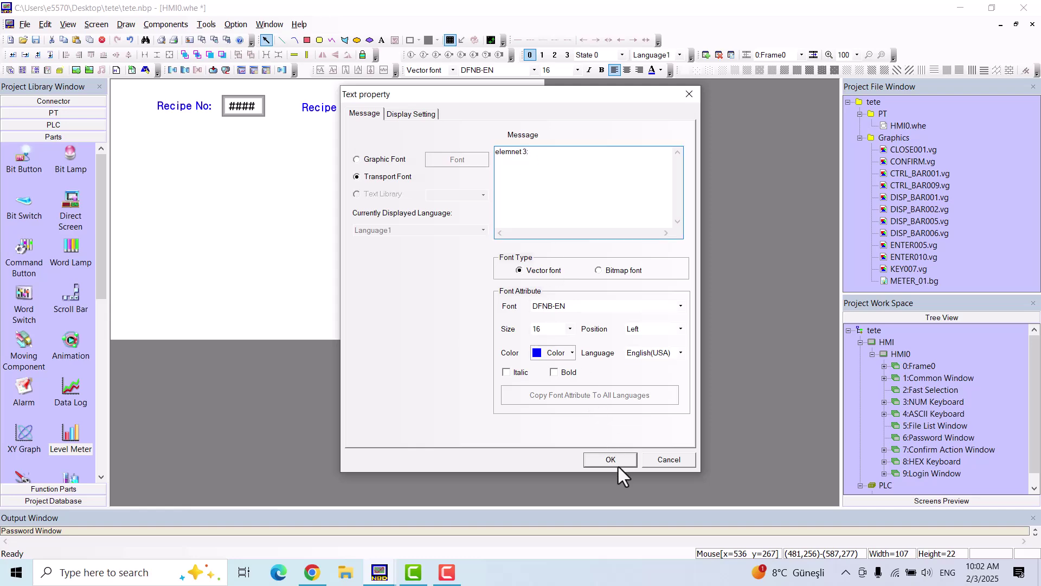
{"action": "left_click", "coordinate": [617, 464]}
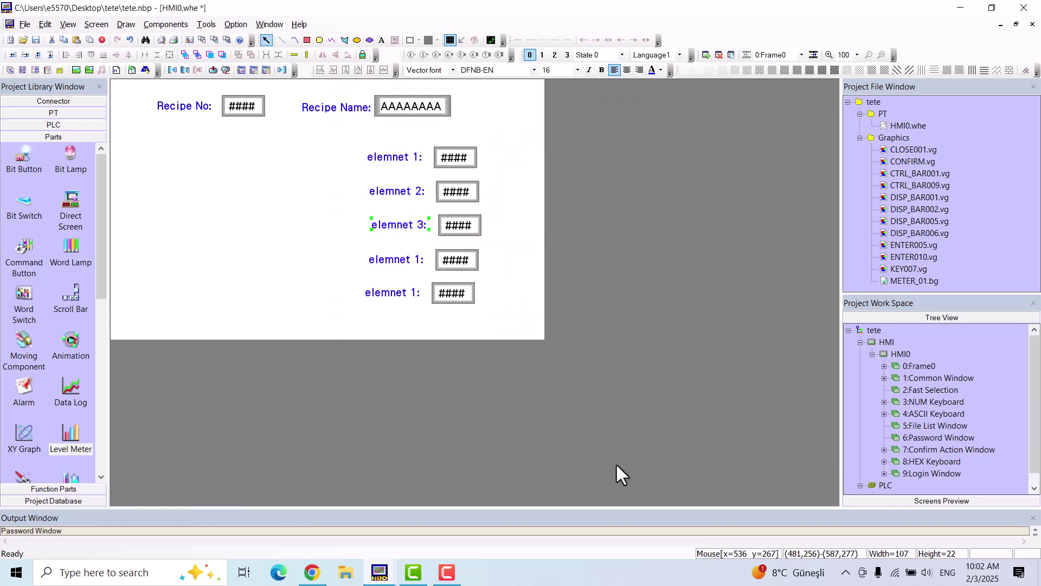
Change the message of the fourth element label to "elemnet 4:"
{"action": "double_click", "coordinate": [415, 263]}
{"action": "left_click_drag", "start_coordinate": [527, 154], "coordinate": [521, 154]}
{"action": "type", "text": "4"}
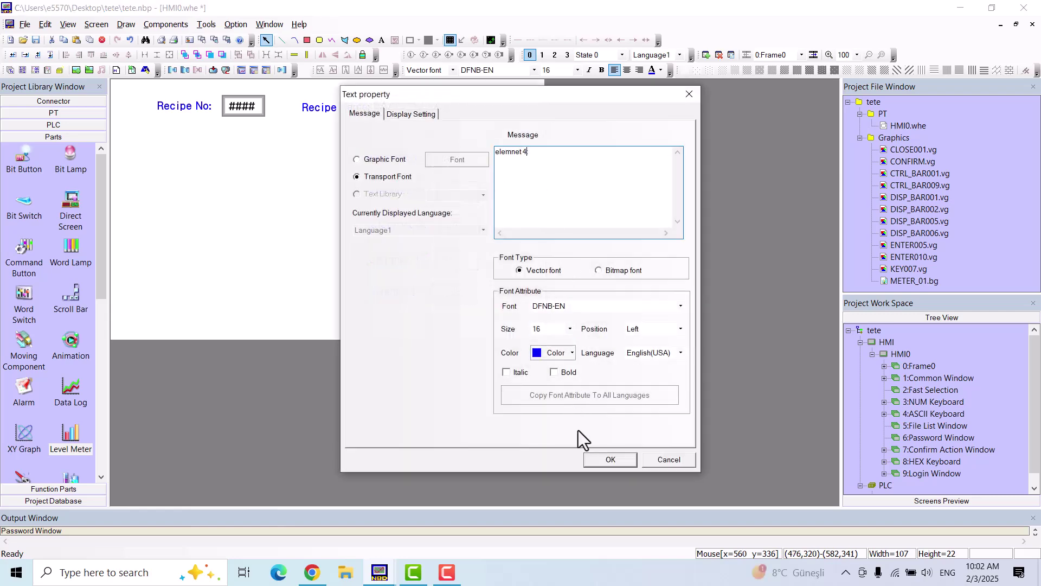
{"action": "left_click", "coordinate": [607, 463]}
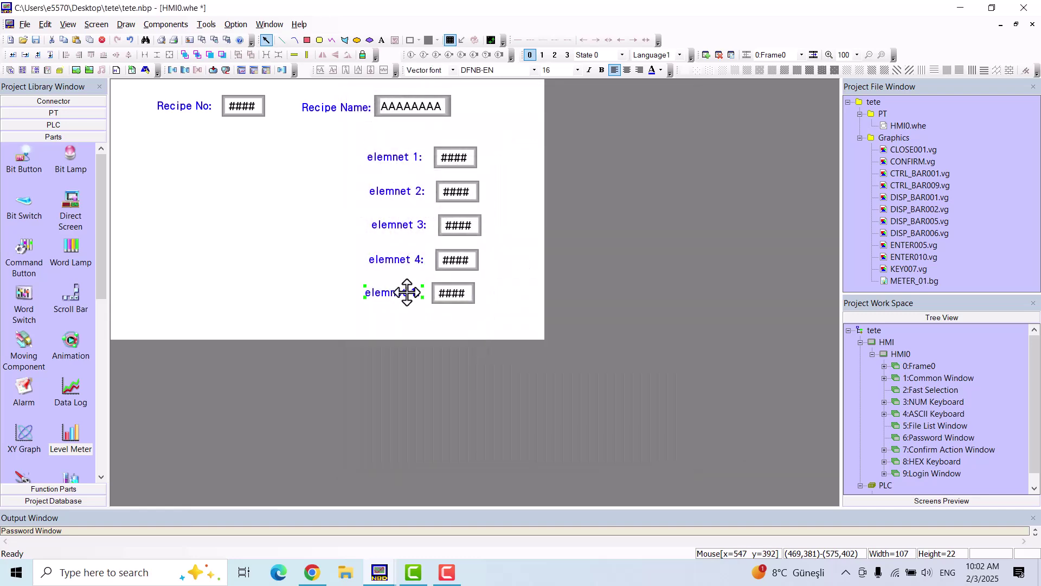
Change the message of the fifth element label to "elemnet 5:"
{"action": "double_click", "coordinate": [408, 292]}
{"action": "double_click", "coordinate": [523, 154]}
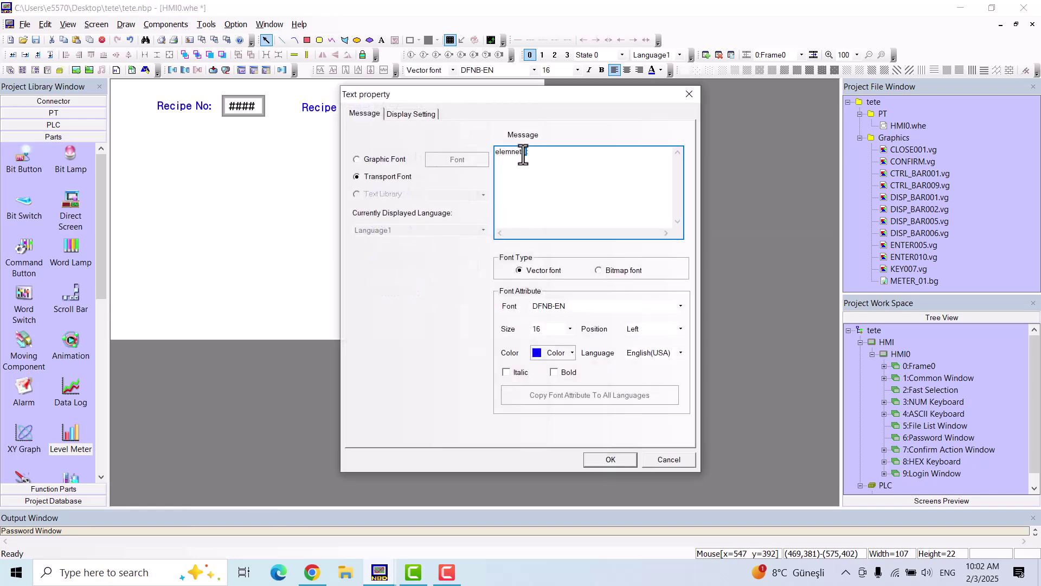
{"action": "type", "text": "5"}
{"action": "left_click", "coordinate": [620, 465]}
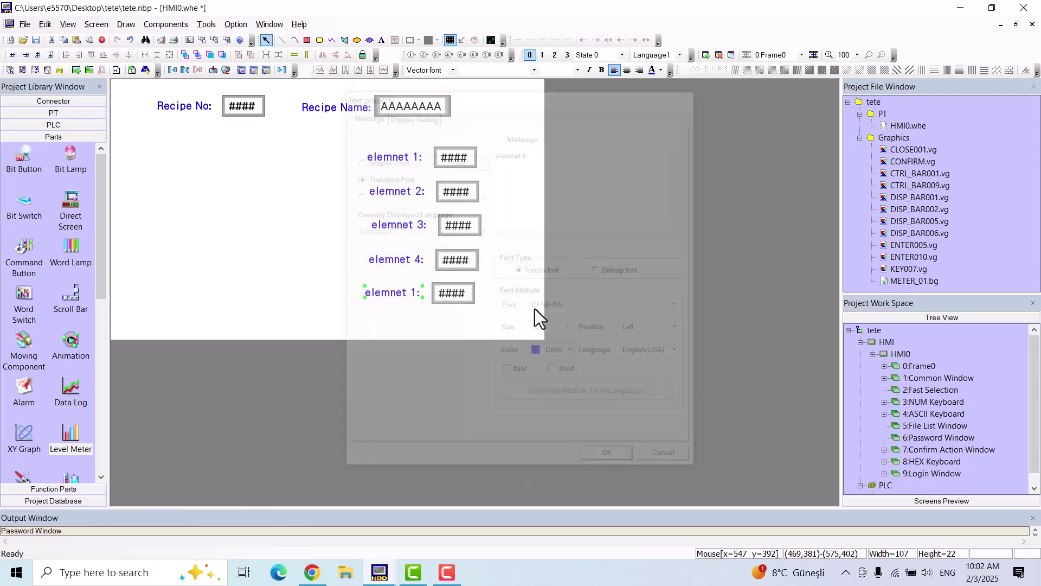
Check the address of the "elemnet 1:" number input and set the "elemnet 2:" number input's address to 7
{"action": "left_click", "coordinate": [464, 166]}
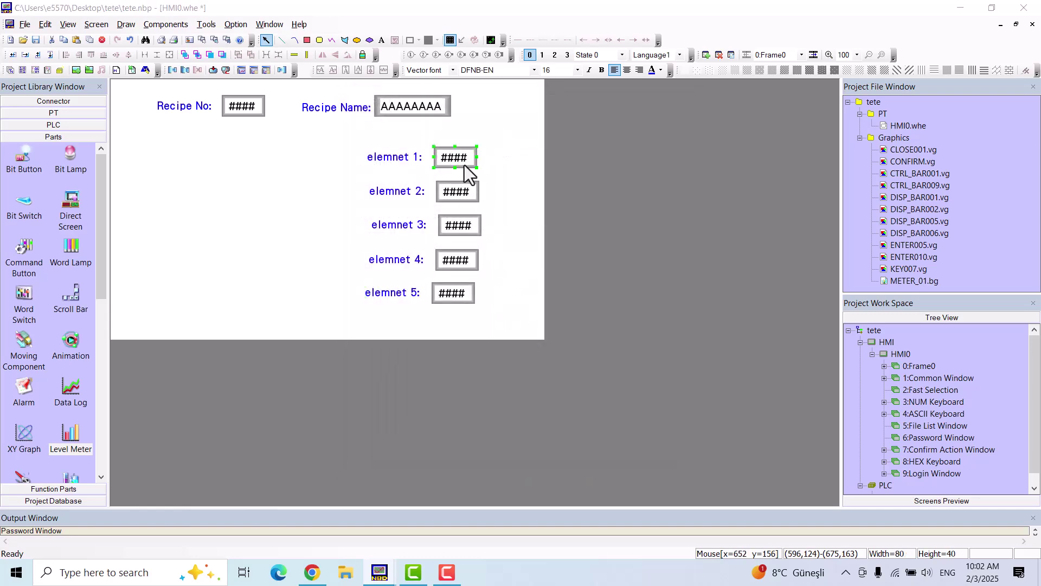
{"action": "double_click", "coordinate": [464, 165]}
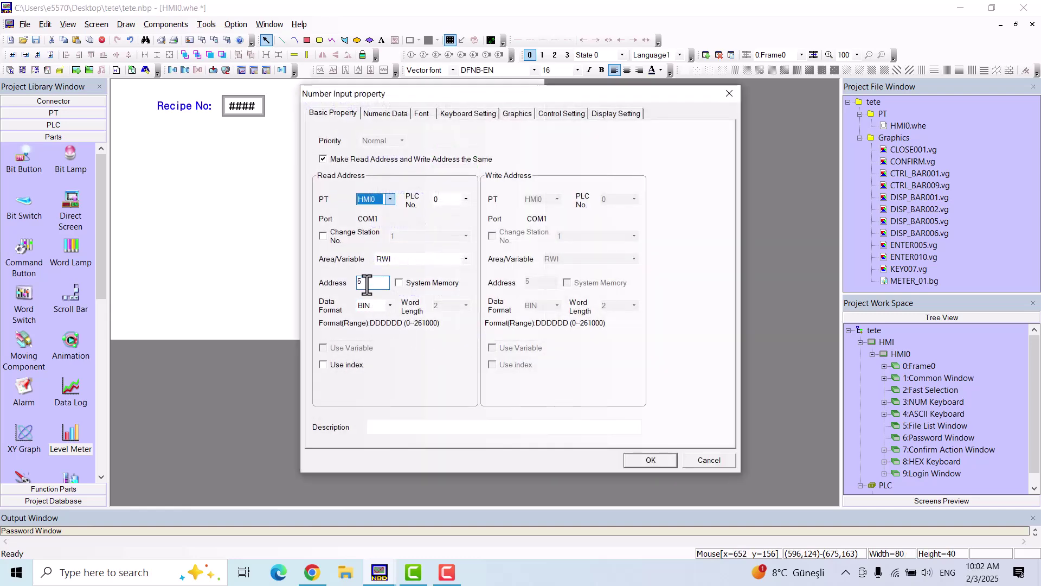
{"action": "left_click", "coordinate": [464, 197]}
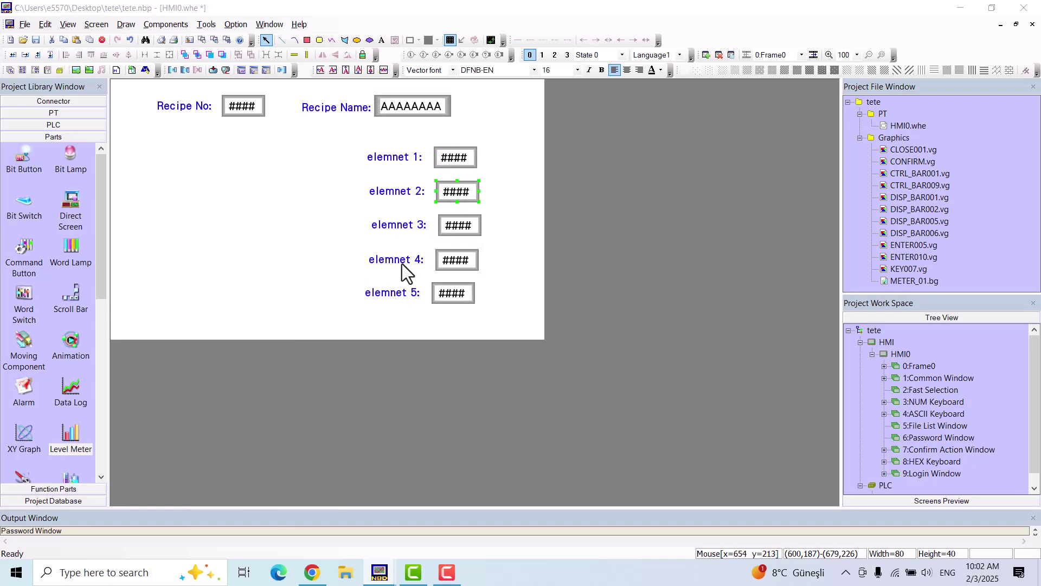
{"action": "left_click_drag", "start_coordinate": [365, 280], "coordinate": [346, 274]}
{"action": "type", "text": "7"}
{"action": "left_click", "coordinate": [656, 464]}
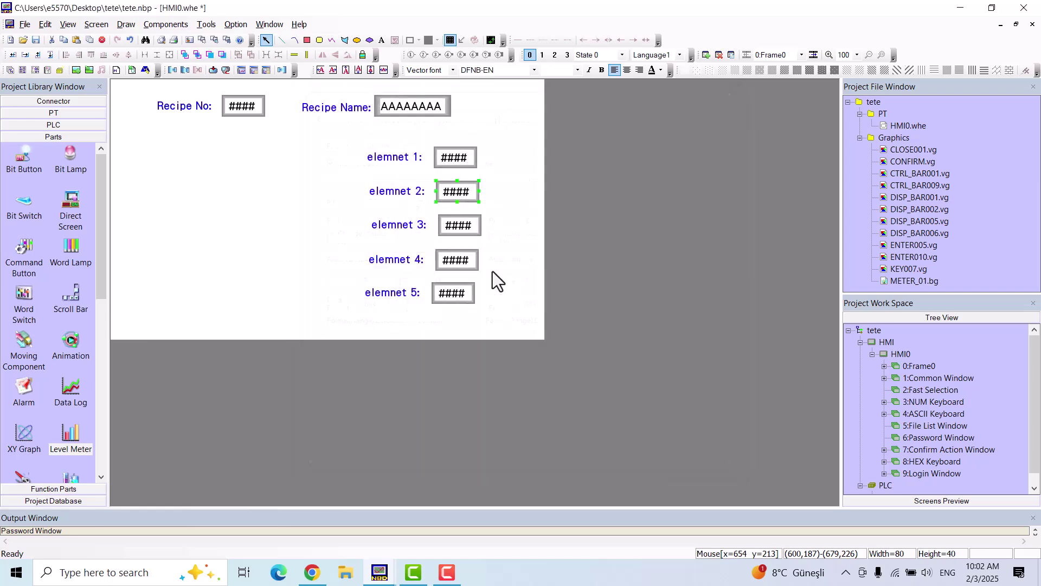
Set the "elemnet 3:" number input's address to 9
{"action": "double_click", "coordinate": [461, 223]}
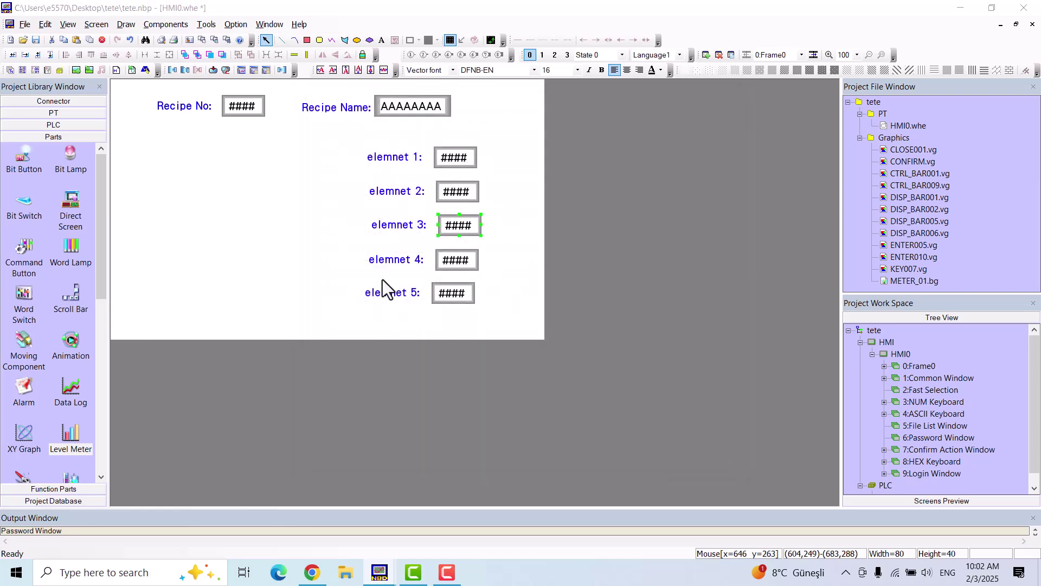
{"action": "left_click_drag", "start_coordinate": [362, 281], "coordinate": [325, 246]}
{"action": "type", "text": "9"}
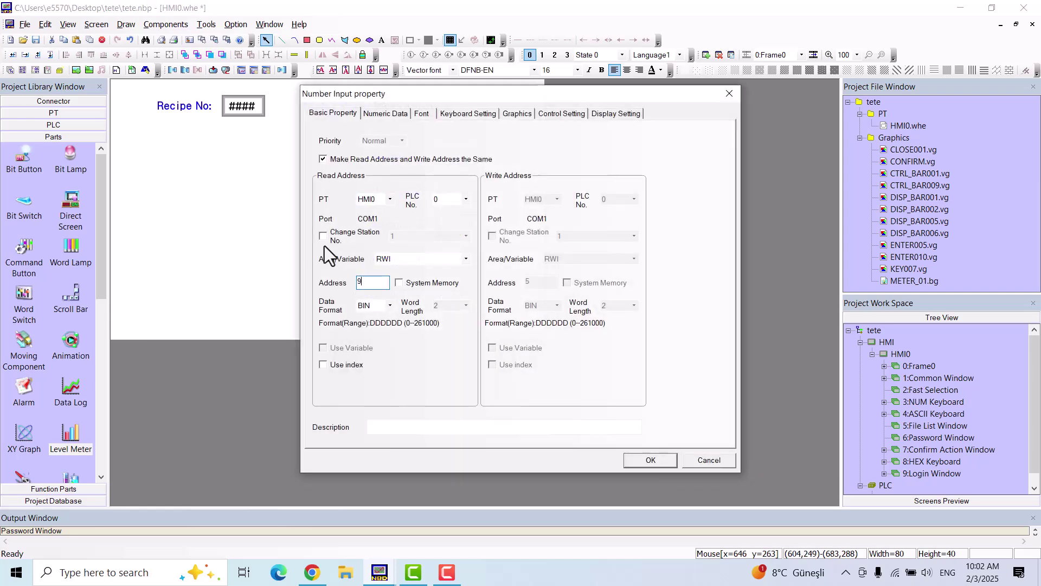
{"action": "left_click", "coordinate": [665, 463]}
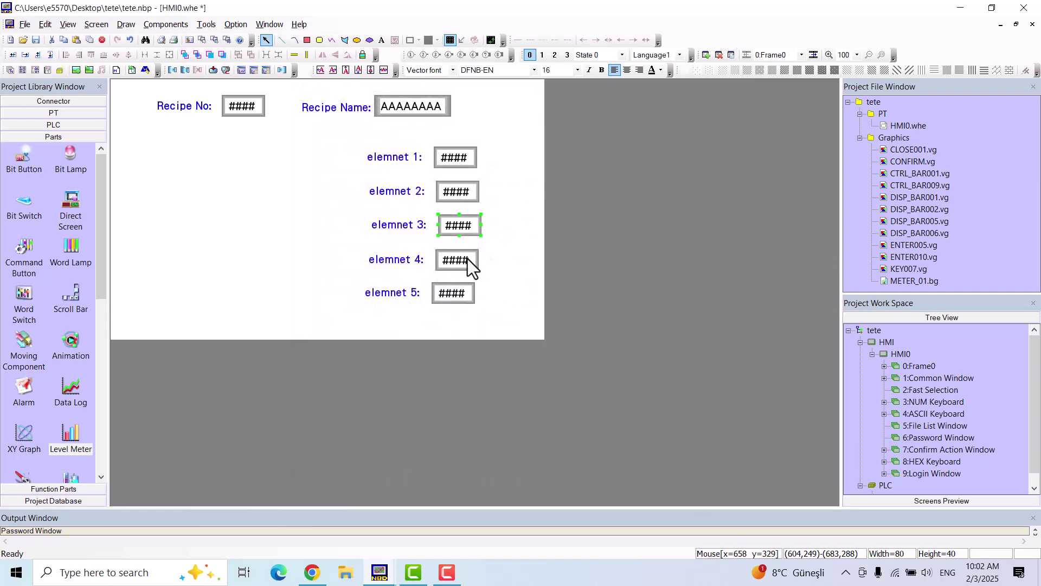
Set the "elemnet 4:" number input's address to 11
{"action": "double_click", "coordinate": [455, 266]}
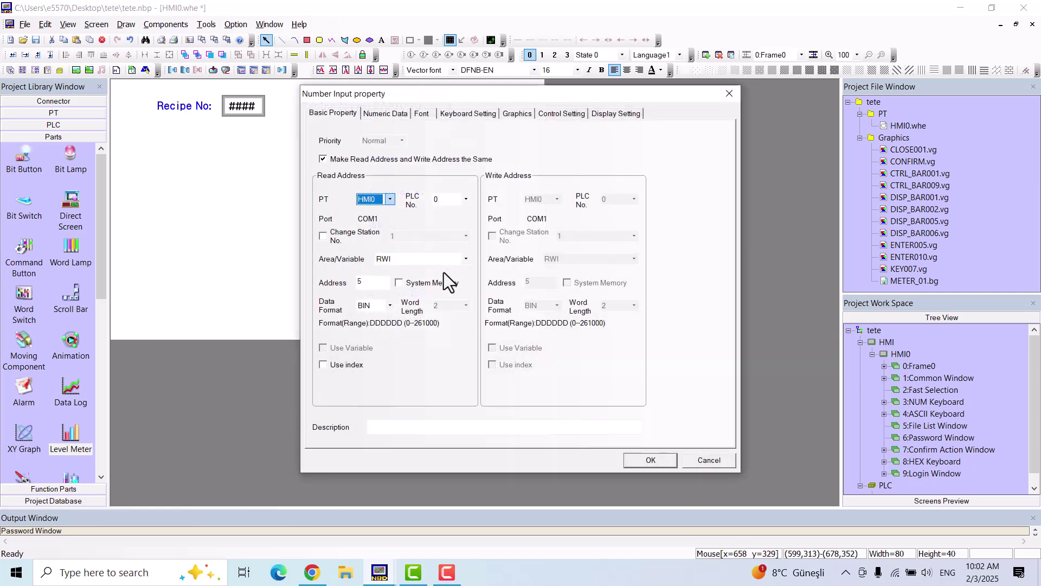
{"action": "left_click", "coordinate": [364, 283]}
{"action": "left_click_drag", "start_coordinate": [365, 283], "coordinate": [317, 271]}
{"action": "type", "text": "11"}
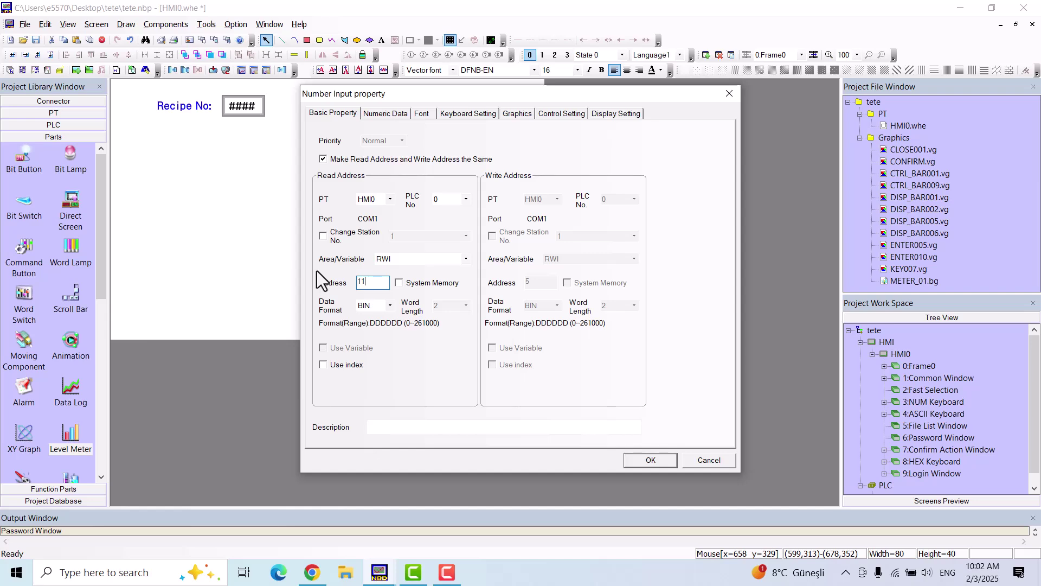
{"action": "left_click", "coordinate": [655, 460]}
Set the "elemnet 5:" number input's address to 13
{"action": "left_click", "coordinate": [464, 300]}
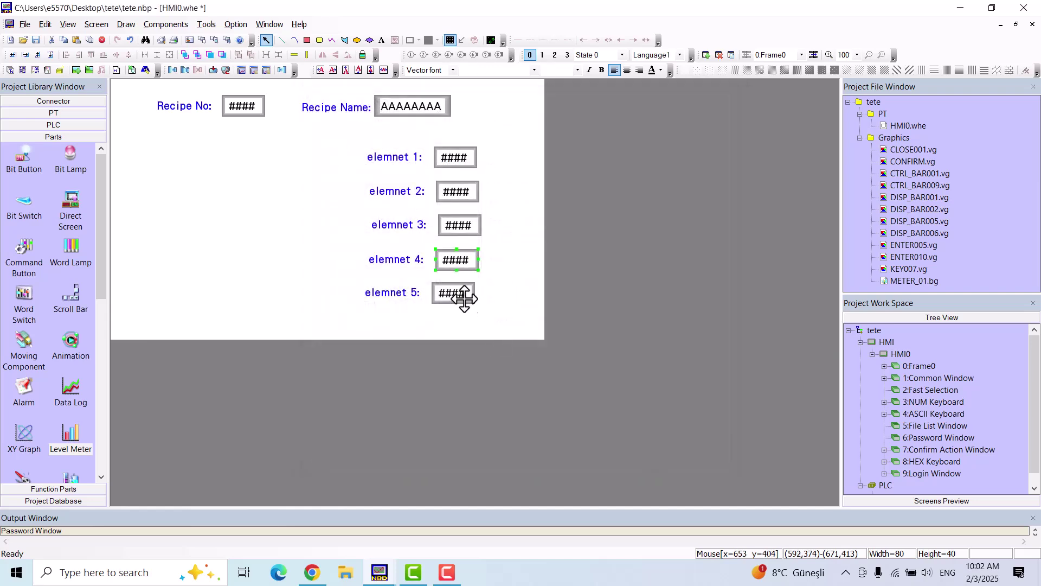
{"action": "double_click", "coordinate": [446, 299]}
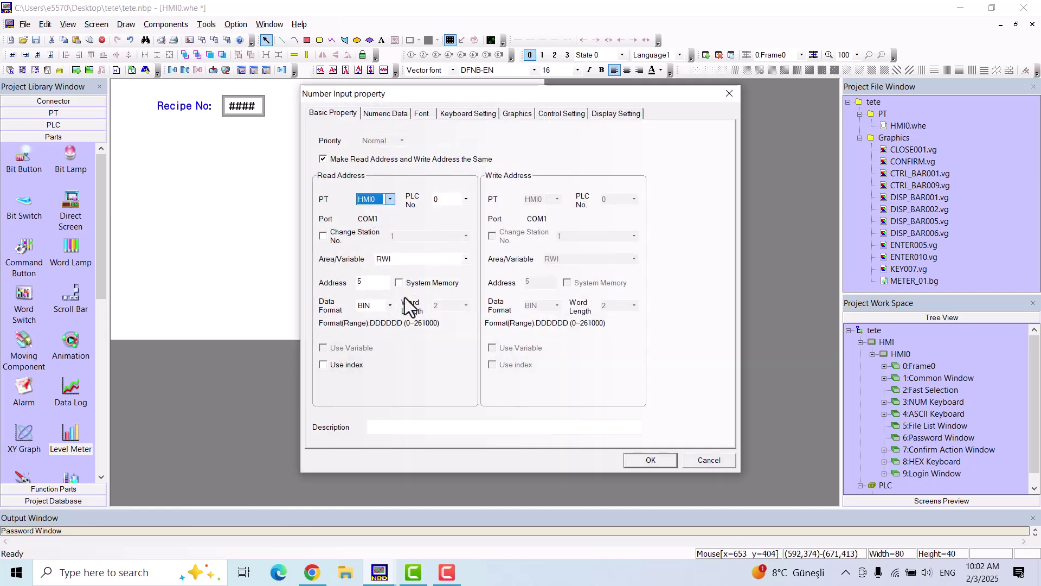
{"action": "left_click_drag", "start_coordinate": [364, 283], "coordinate": [326, 270]}
{"action": "type", "text": "13"}
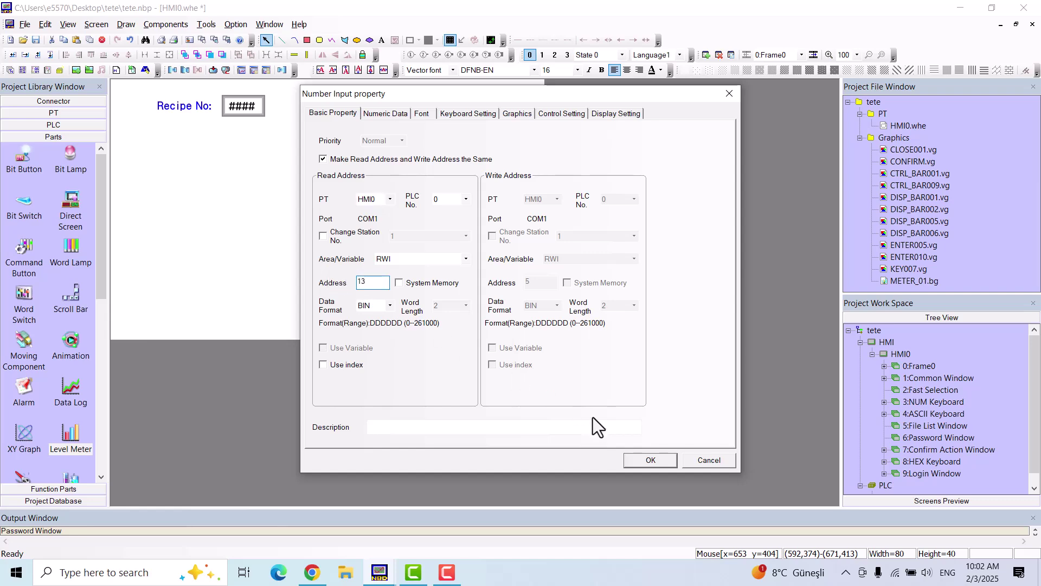
{"action": "left_click", "coordinate": [641, 461]}
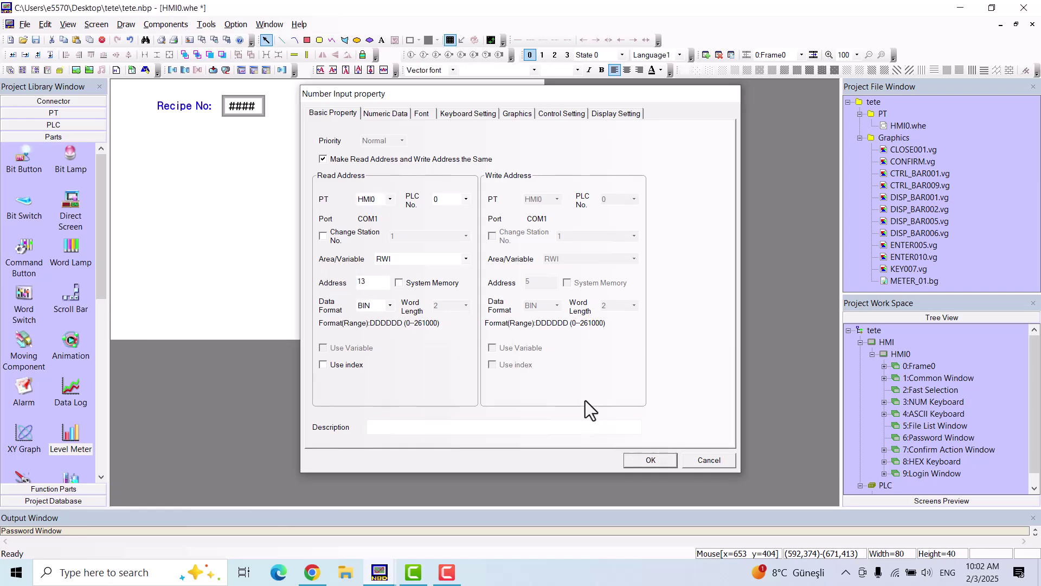
Left-align the five element number inputs in one column, and left-align their five labels the same way
{"action": "left_click_drag", "start_coordinate": [433, 202], "coordinate": [414, 132]}
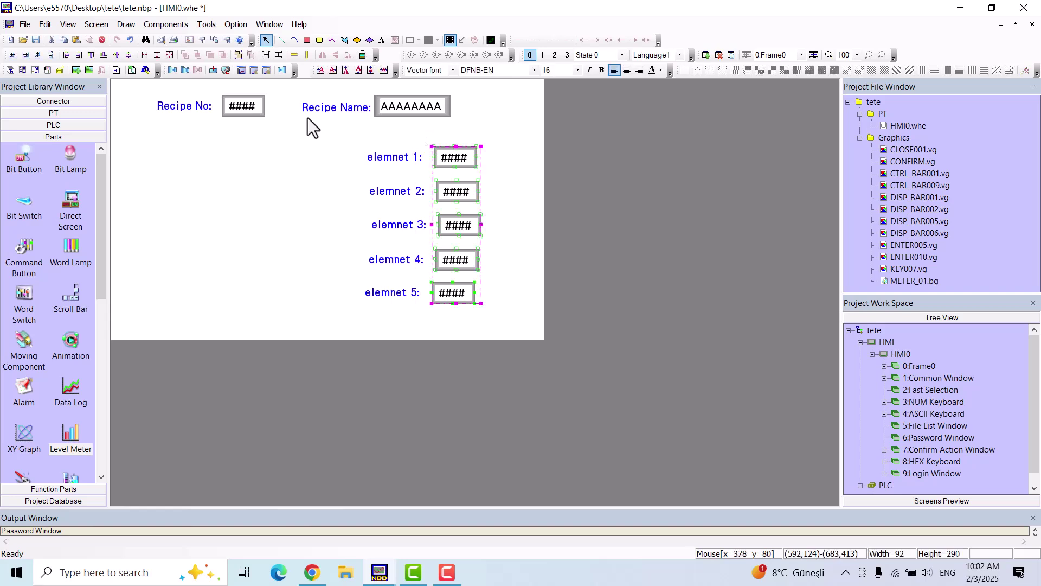
{"action": "left_click", "coordinate": [129, 55]}
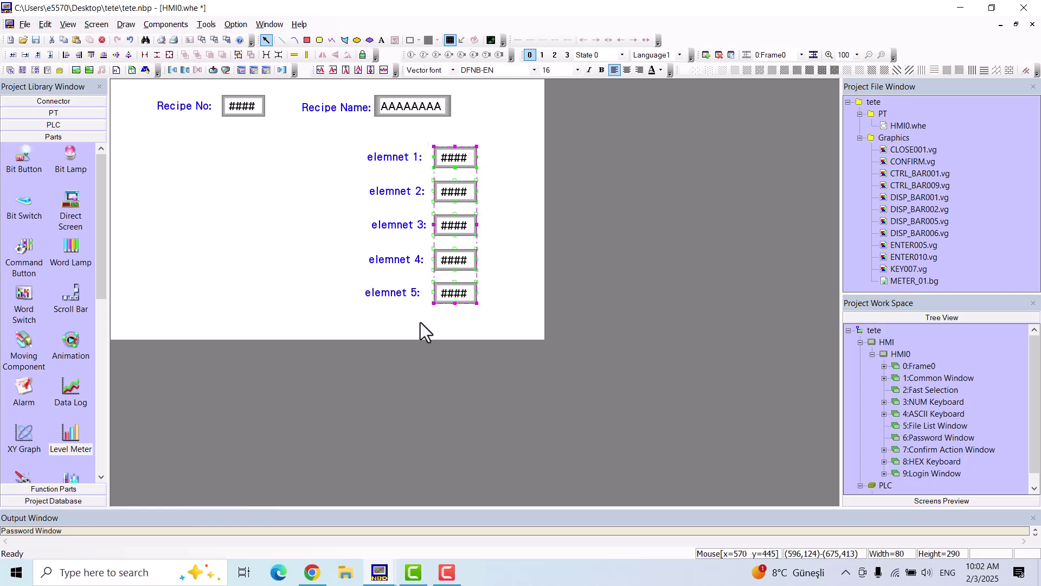
{"action": "left_click_drag", "start_coordinate": [452, 326], "coordinate": [327, 138]}
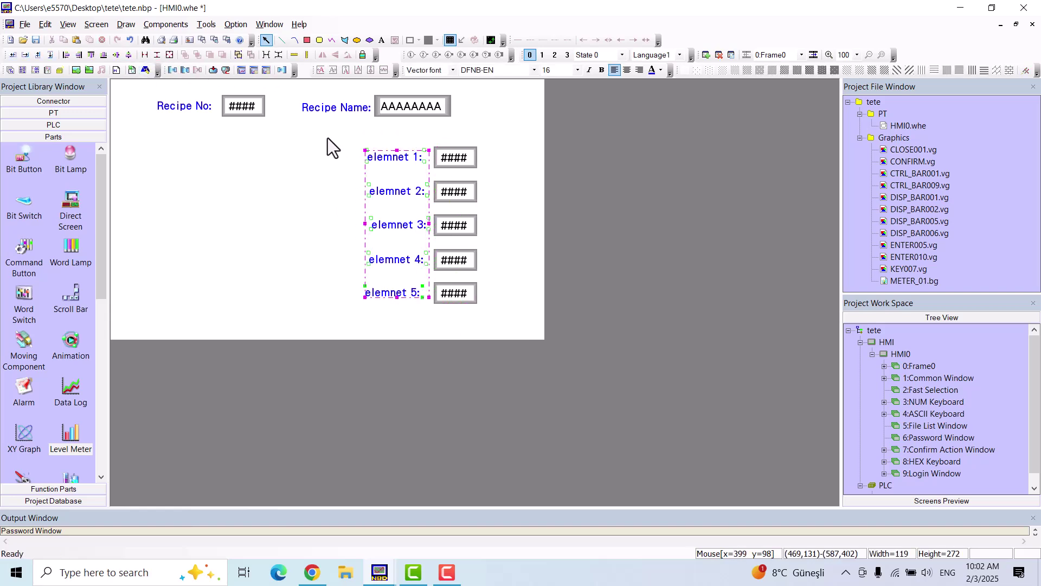
{"action": "left_click", "coordinate": [130, 55]}
{"action": "left_click", "coordinate": [316, 265]}
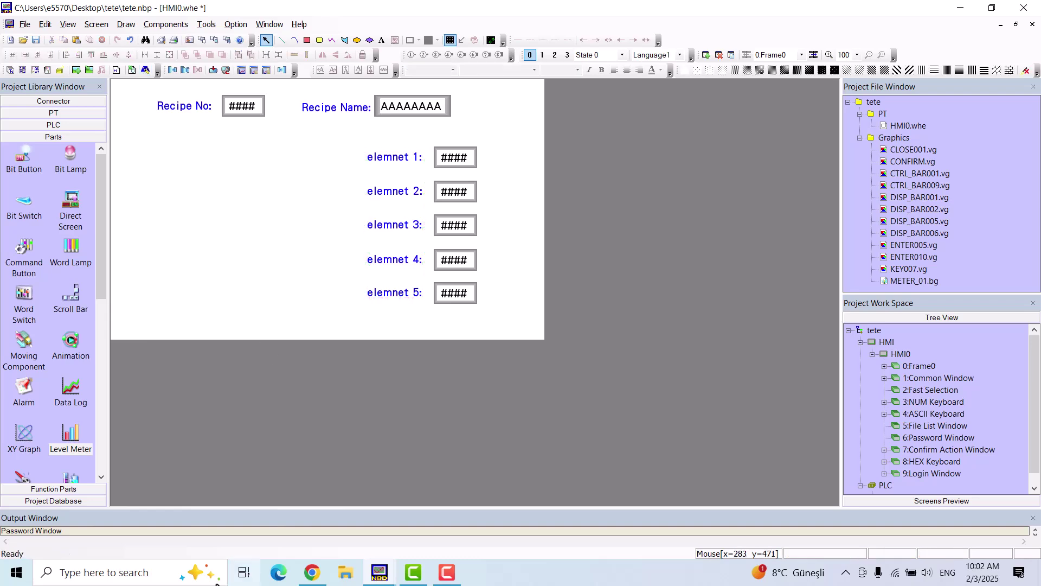
Open Notepad and place its window beside the recipe screen
{"action": "left_click", "coordinate": [84, 572]}
{"action": "type", "text": "not"}
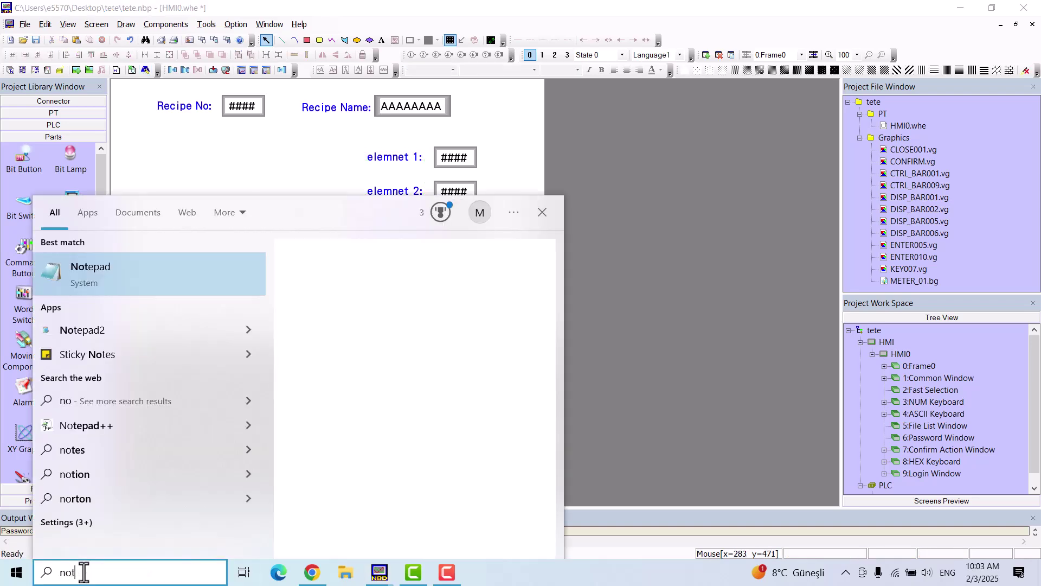
{"action": "key", "text": "Return"}
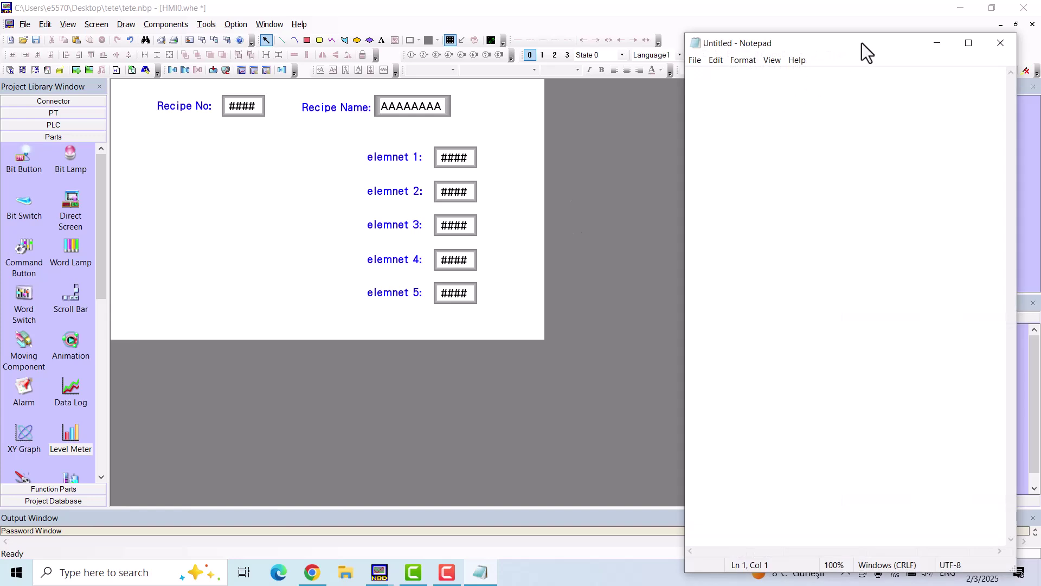
{"action": "left_click_drag", "start_coordinate": [866, 45], "coordinate": [832, 120]}
Write the note lines "recipe name has 4 words" and "so elemnets begin form 4+1 >>> 5"
{"action": "type", "text": "r"}
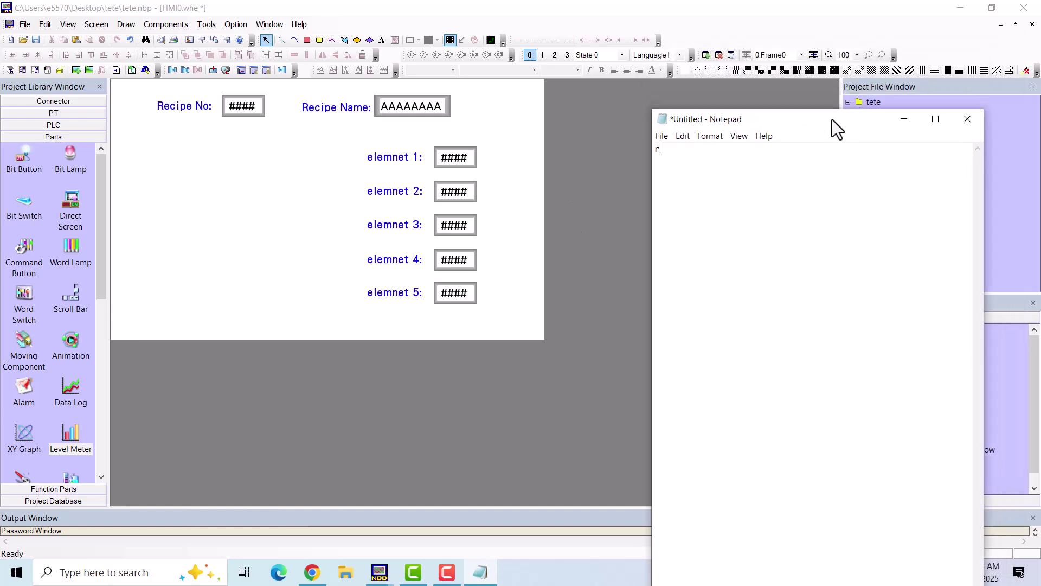
{"action": "type", "text": "ecipe name"}
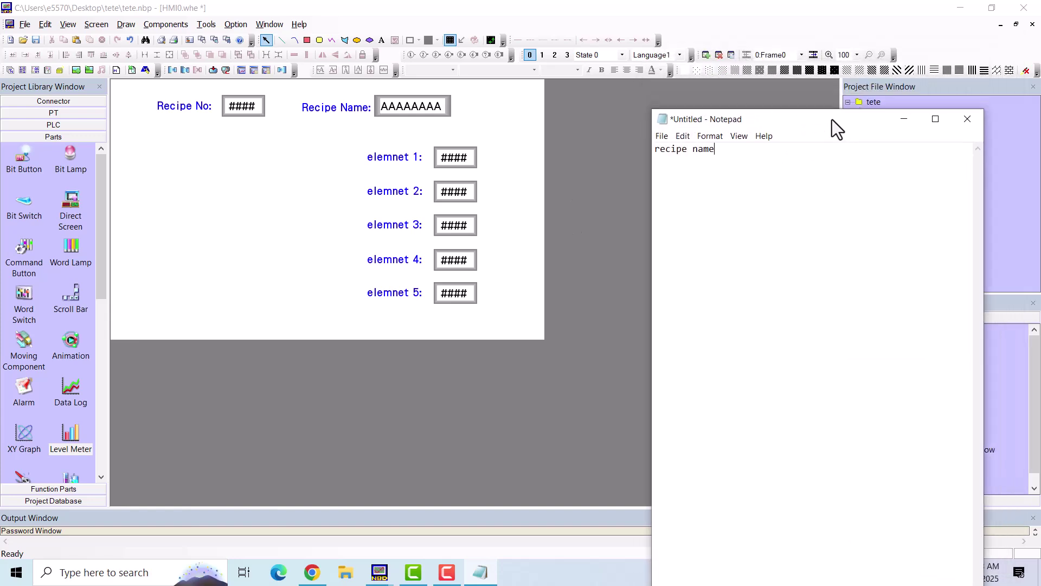
{"action": "type", "text": " has 4 wo"}
{"action": "type", "text": "rds"}
{"action": "type", "text": "so ele"}
{"action": "type", "text": "mnets"}
{"action": "type", "text": " begi"}
{"action": "type", "text": "n form"}
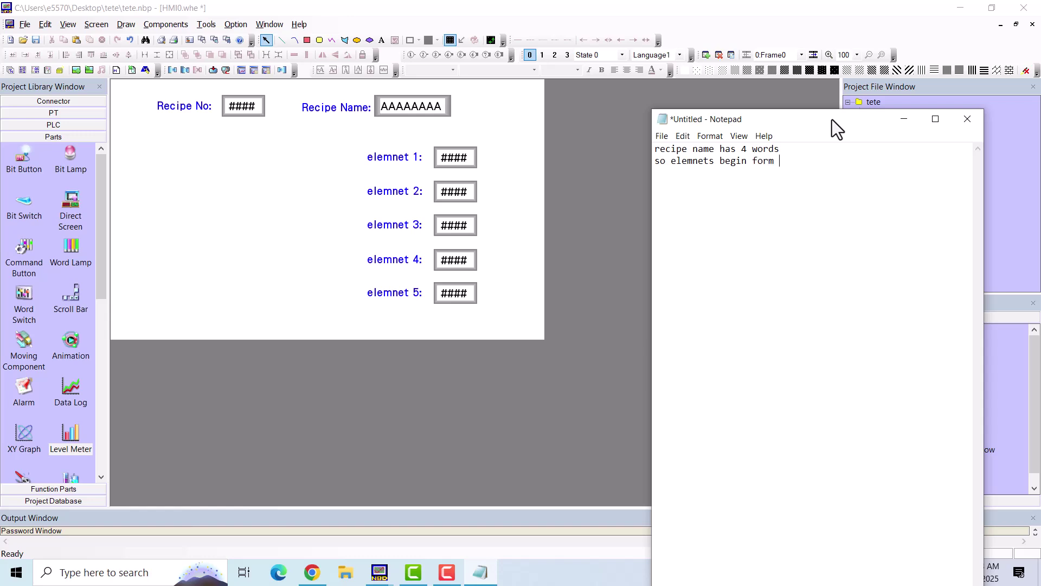
{"action": "type", "text": " 4+1 >>> 5"}
Add the note line "each elemnt has 2 word so next one is 5+2 >> 7 and so on" and minimize Notepad
{"action": "key", "text": "Return"}
{"action": "type", "text": "each elemnt has 2 word so next one "}
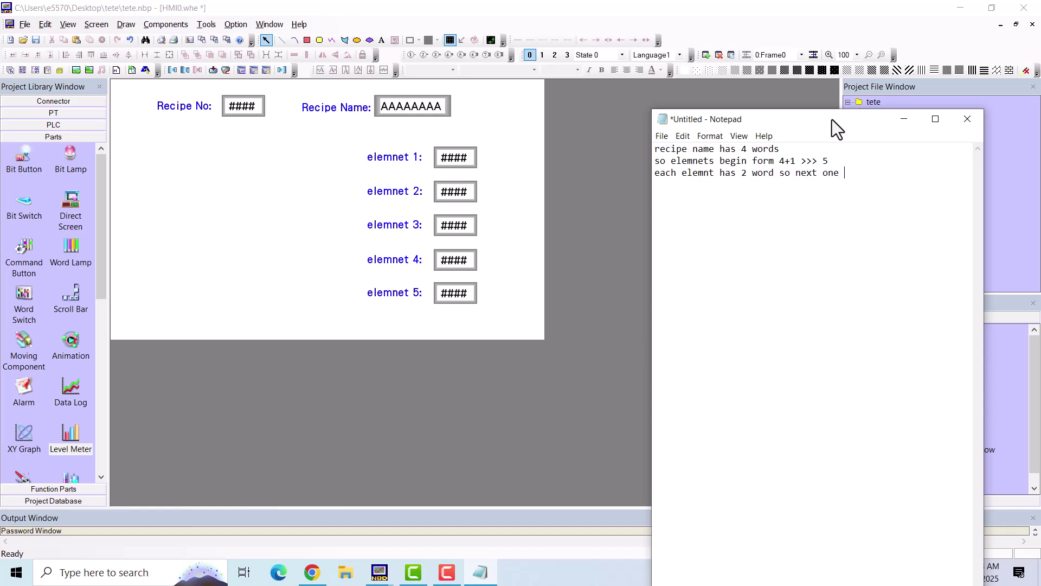
{"action": "type", "text": "is 5+2 "}
{"action": "type", "text": ">> 7 "}
{"action": "type", "text": "and s"}
{"action": "type", "text": "o on"}
{"action": "left_click", "coordinate": [904, 119]}
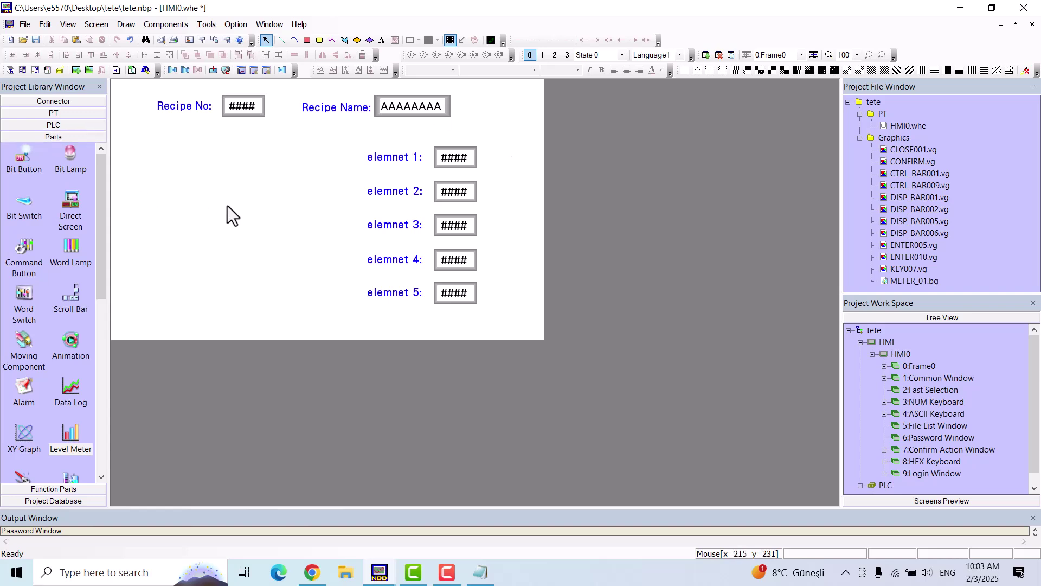
Create a Data Transmission component with memory type Word and a data length of 15 words
{"action": "left_click", "coordinate": [163, 25]}
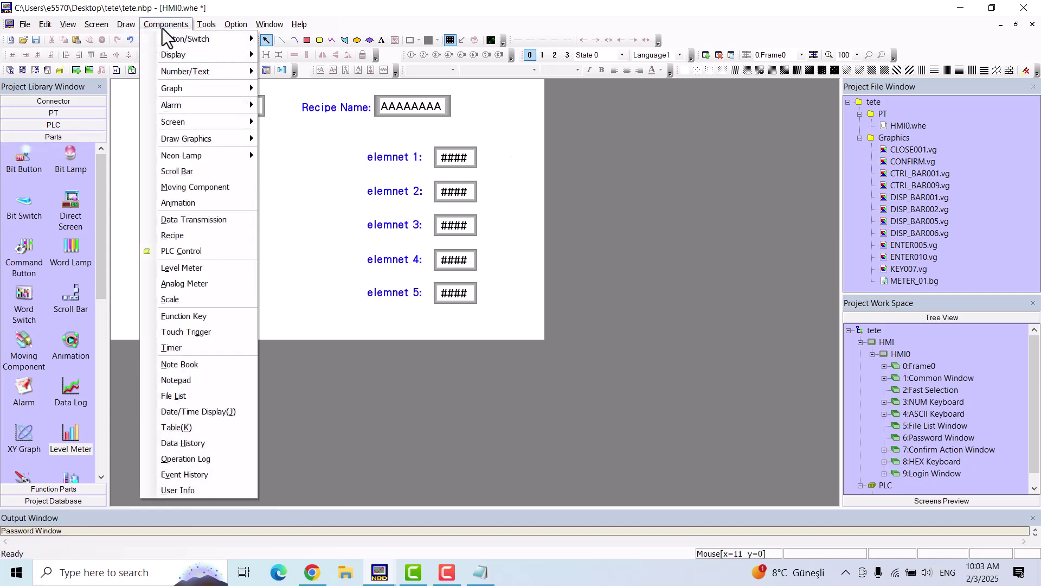
{"action": "mouse_move", "coordinate": [217, 40]}
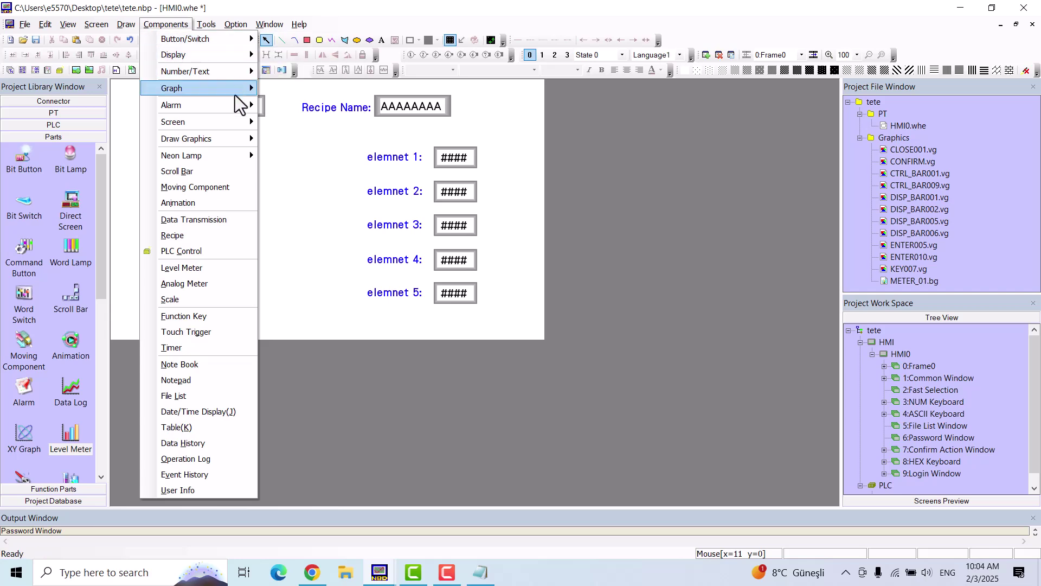
{"action": "mouse_move", "coordinate": [226, 140]}
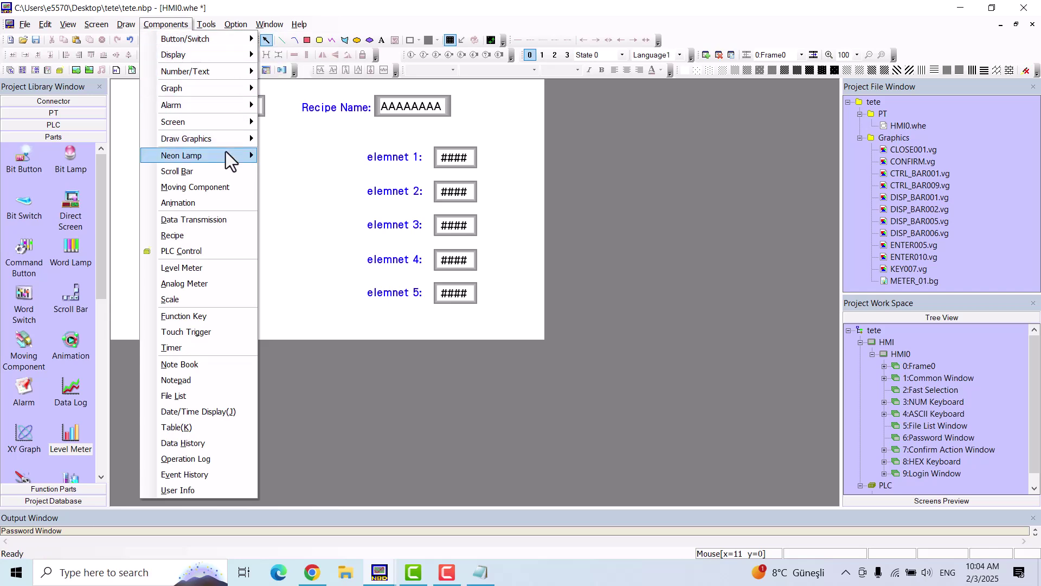
{"action": "left_click", "coordinate": [206, 225]}
{"action": "left_click", "coordinate": [259, 168]}
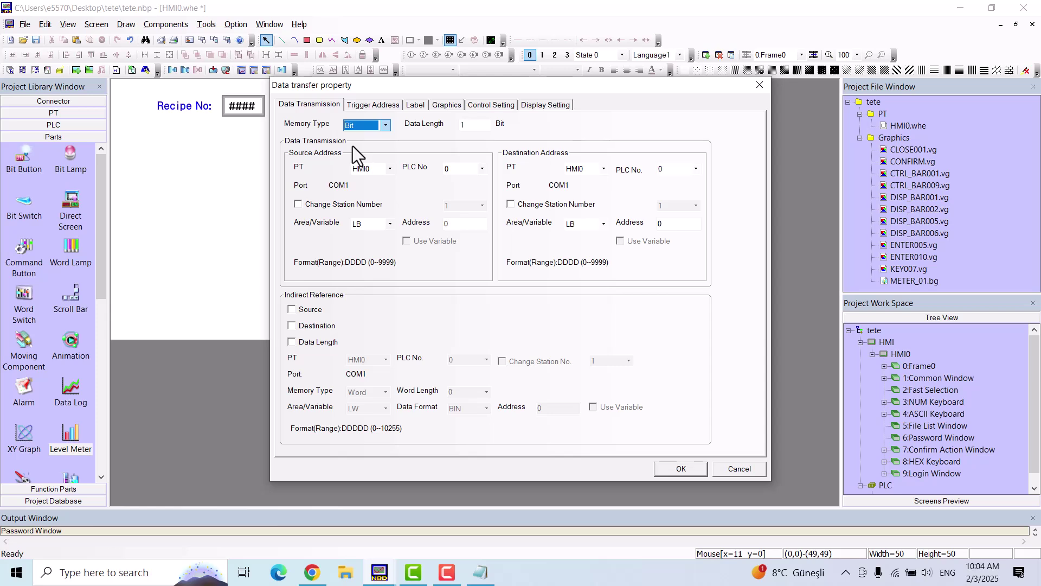
{"action": "double_click", "coordinate": [465, 125]}
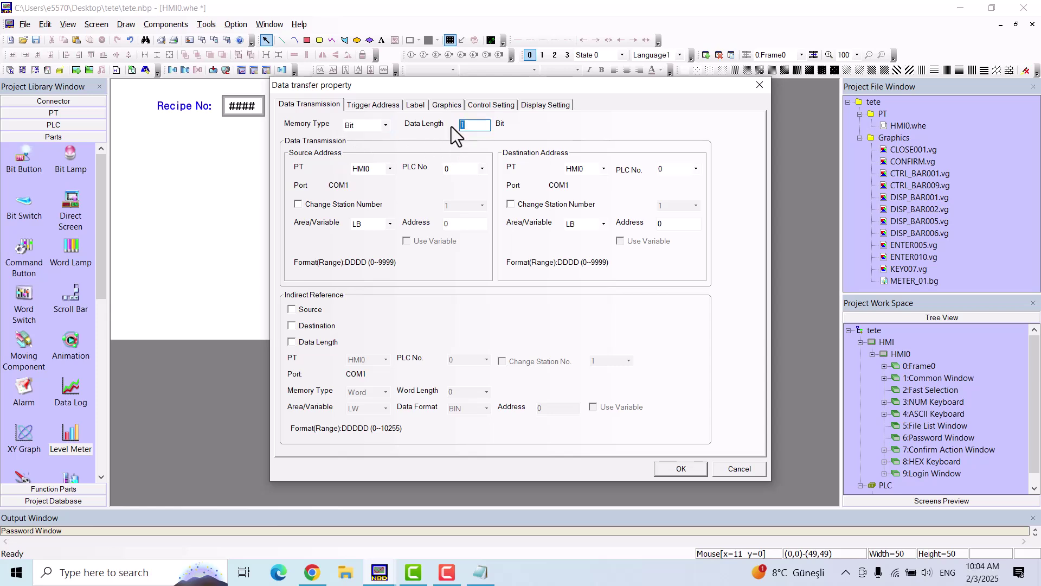
{"action": "left_click", "coordinate": [382, 126]}
{"action": "left_click", "coordinate": [375, 144]}
{"action": "double_click", "coordinate": [465, 125]}
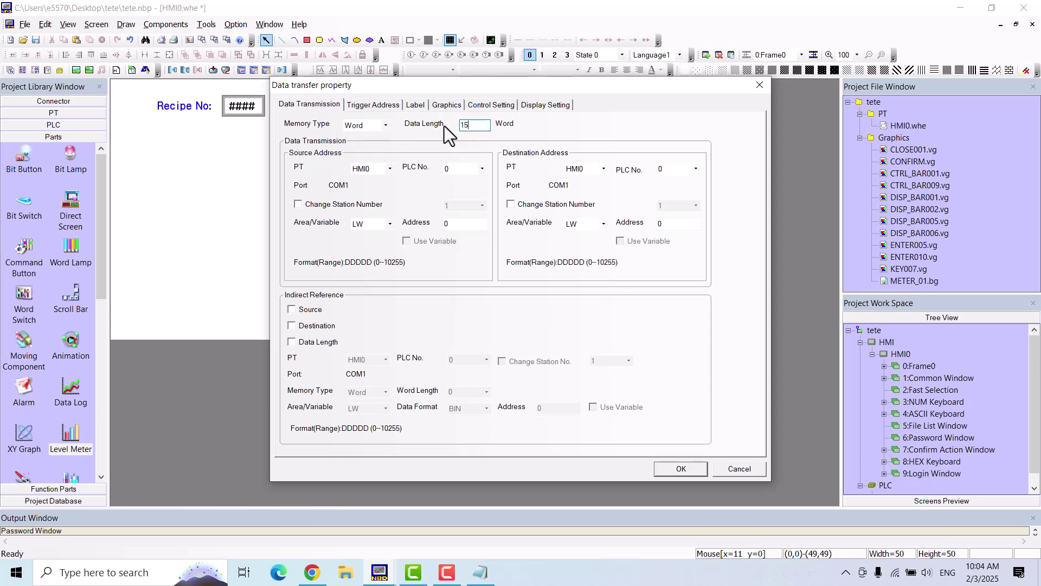
{"action": "type", "text": "15"}
Set the data transfer's source to RWI address 5 and its destination to D address 1000
{"action": "left_click", "coordinate": [390, 224]}
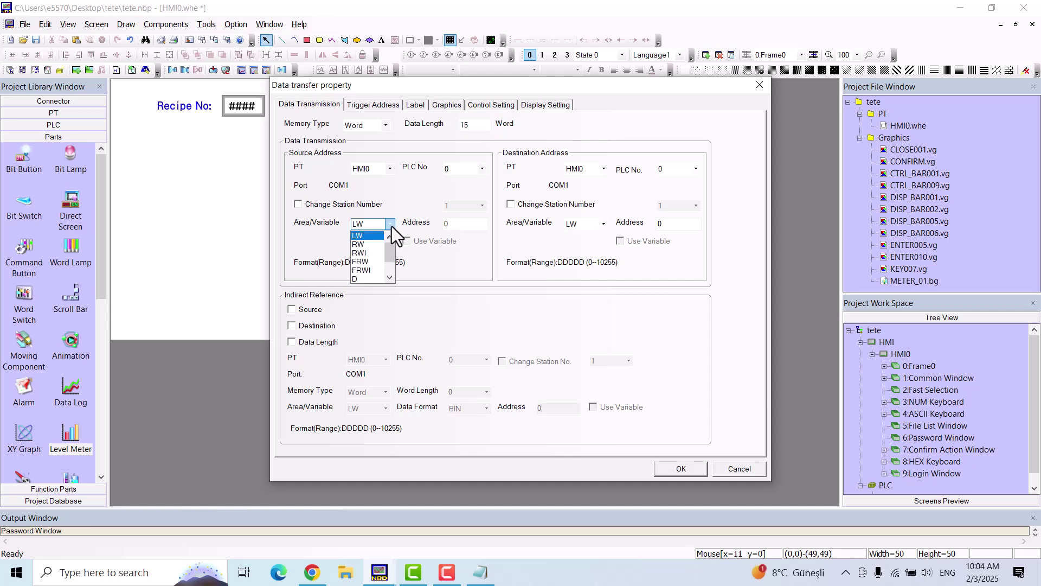
{"action": "left_click", "coordinate": [370, 253]}
{"action": "double_click", "coordinate": [456, 224]}
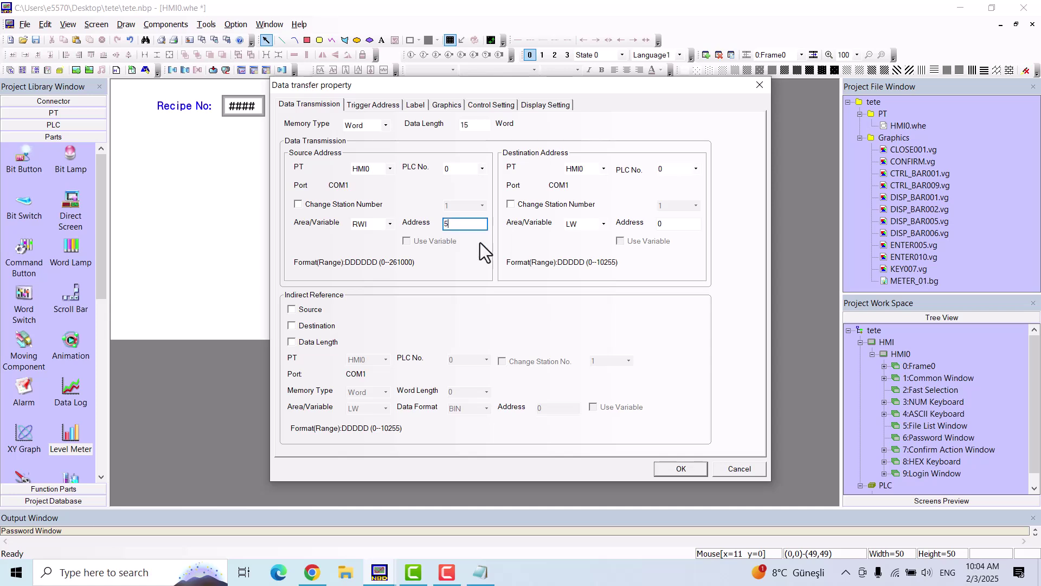
{"action": "left_click", "coordinate": [603, 225]}
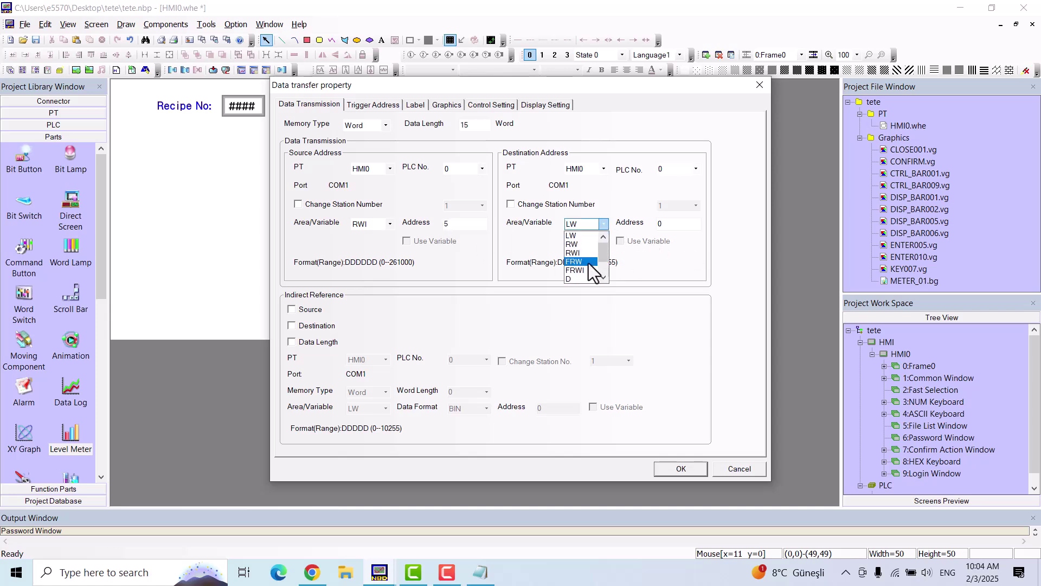
{"action": "left_click", "coordinate": [578, 278]}
{"action": "double_click", "coordinate": [662, 223]}
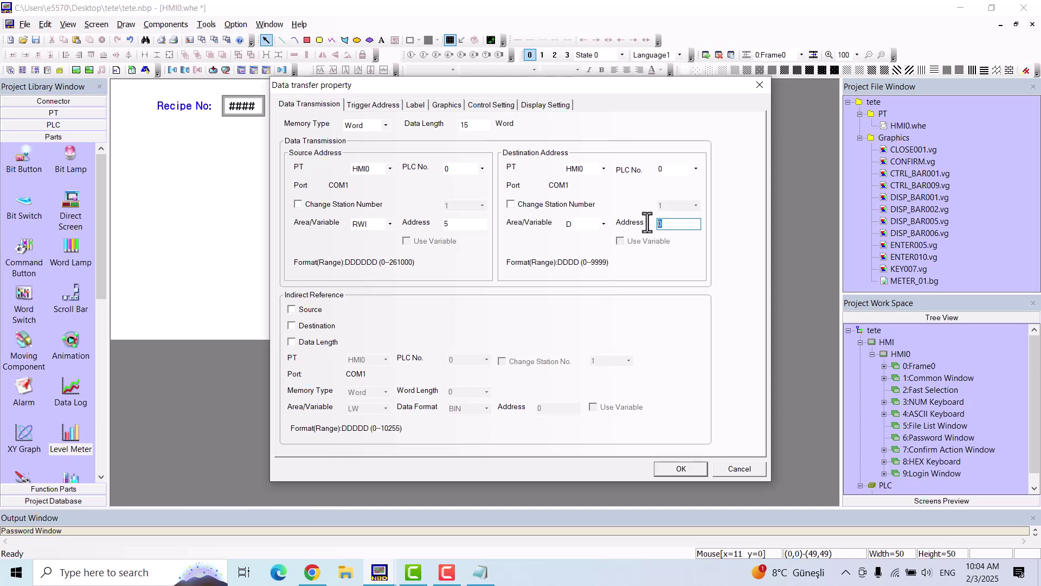
{"action": "type", "text": "1000"}
Place the data transmission component below the recipe number label and enlarge it to about 79 by 57
{"action": "left_click", "coordinate": [392, 102]}
{"action": "left_click", "coordinate": [336, 104]}
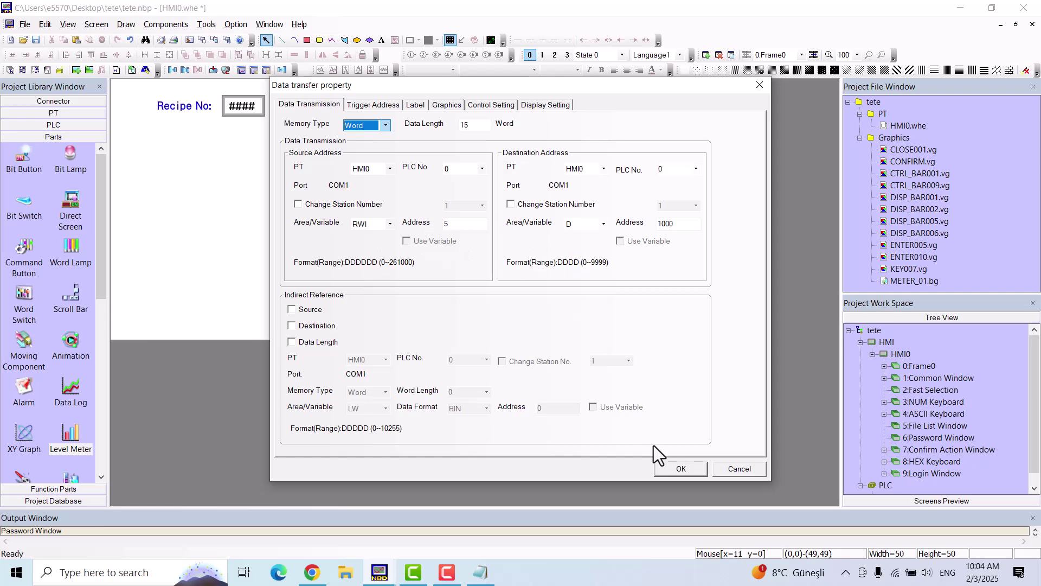
{"action": "left_click", "coordinate": [681, 468]}
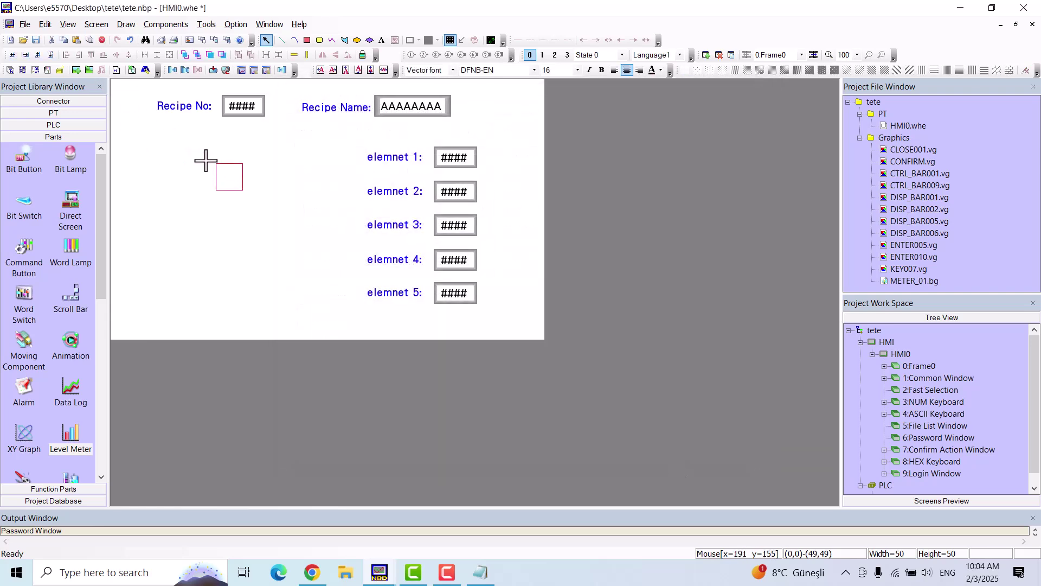
{"action": "left_click", "coordinate": [190, 158]}
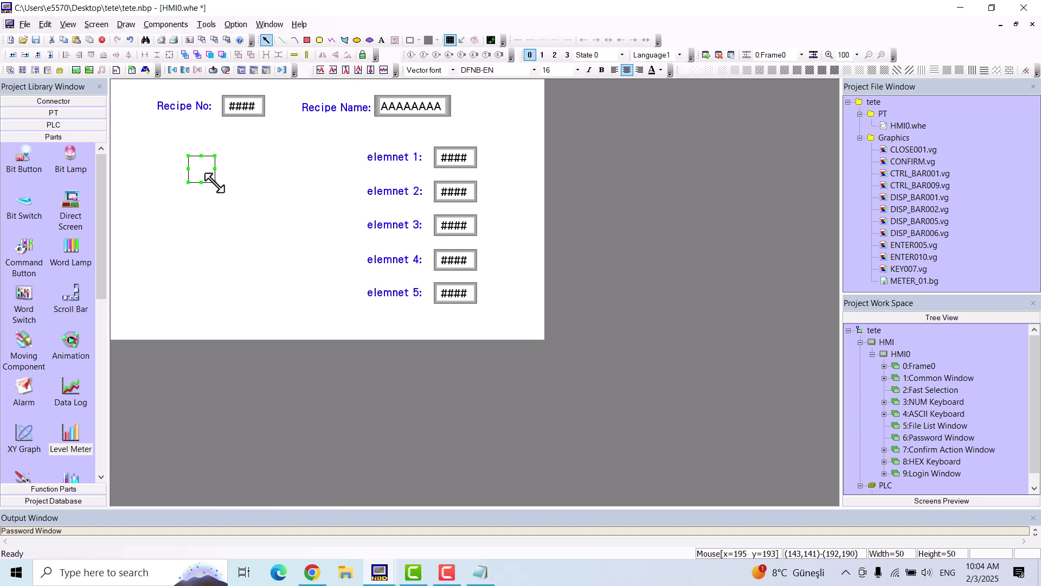
{"action": "left_click_drag", "start_coordinate": [215, 183], "coordinate": [231, 186]}
Create a second Data Transmission component with memory type Word and a data length of 5 words
{"action": "left_click", "coordinate": [188, 25]}
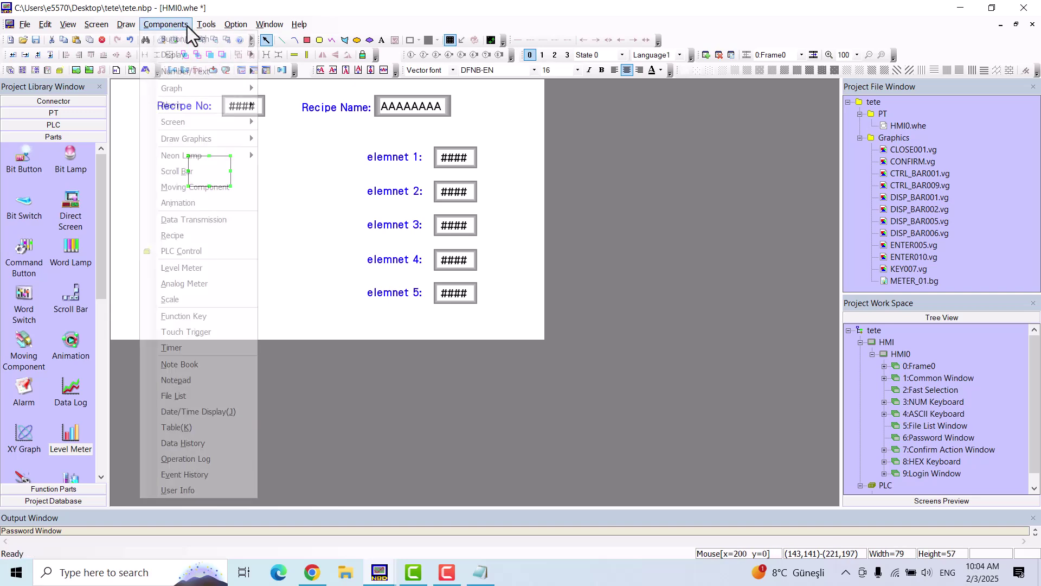
{"action": "left_click", "coordinate": [221, 217]}
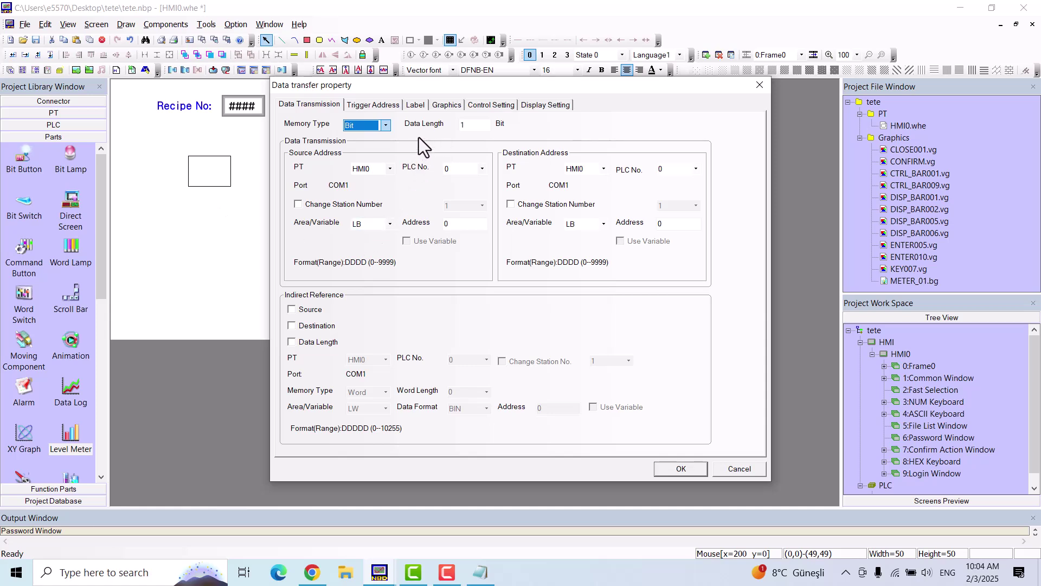
{"action": "left_click", "coordinate": [386, 131]}
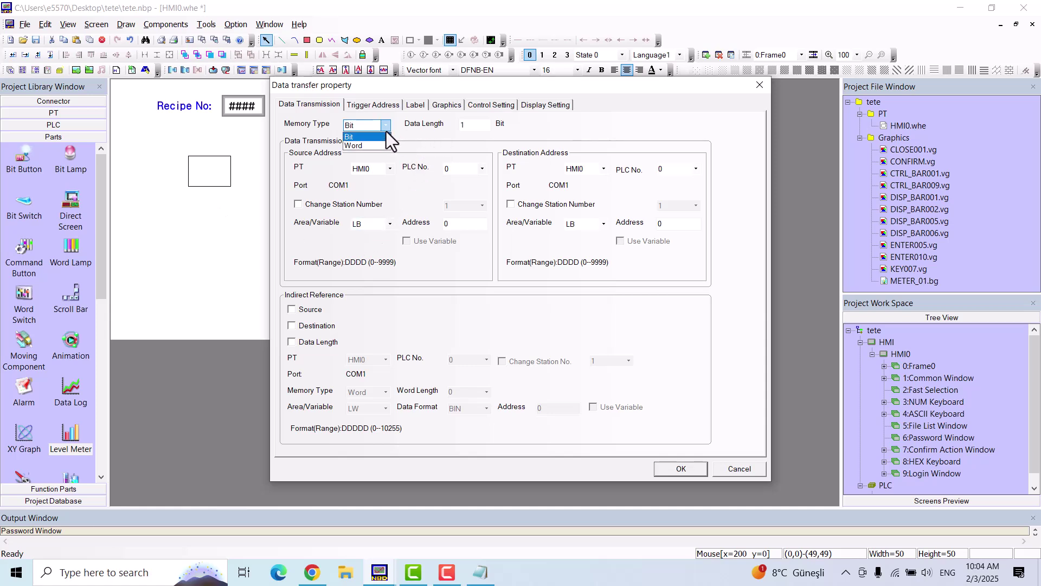
{"action": "left_click", "coordinate": [370, 145]}
{"action": "double_click", "coordinate": [465, 126]}
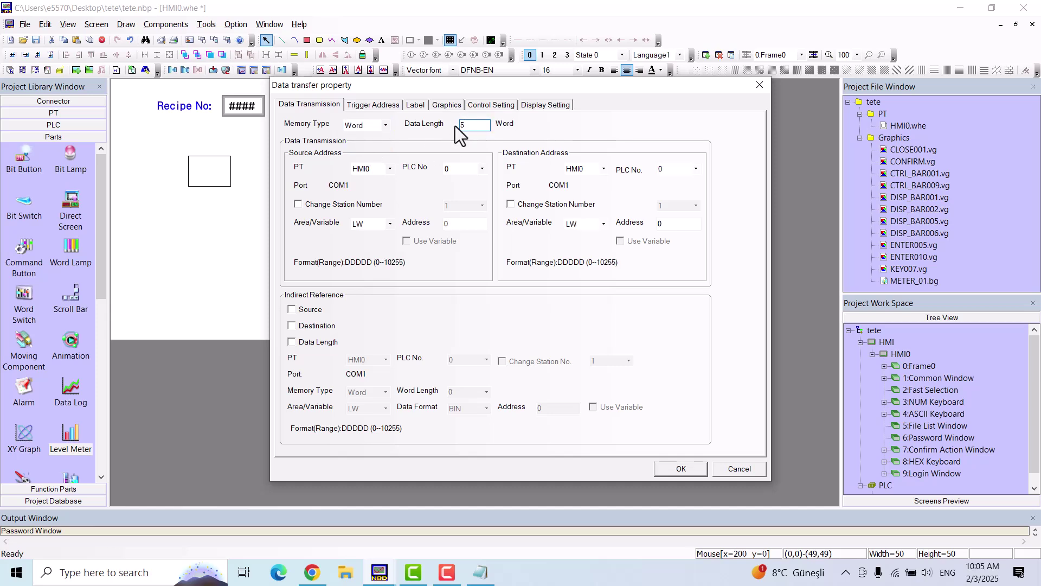
Set the transfer's source to RWI address 0 and destination to RW address 10000, and place the component overlapping the first one
{"action": "left_click", "coordinate": [390, 225]}
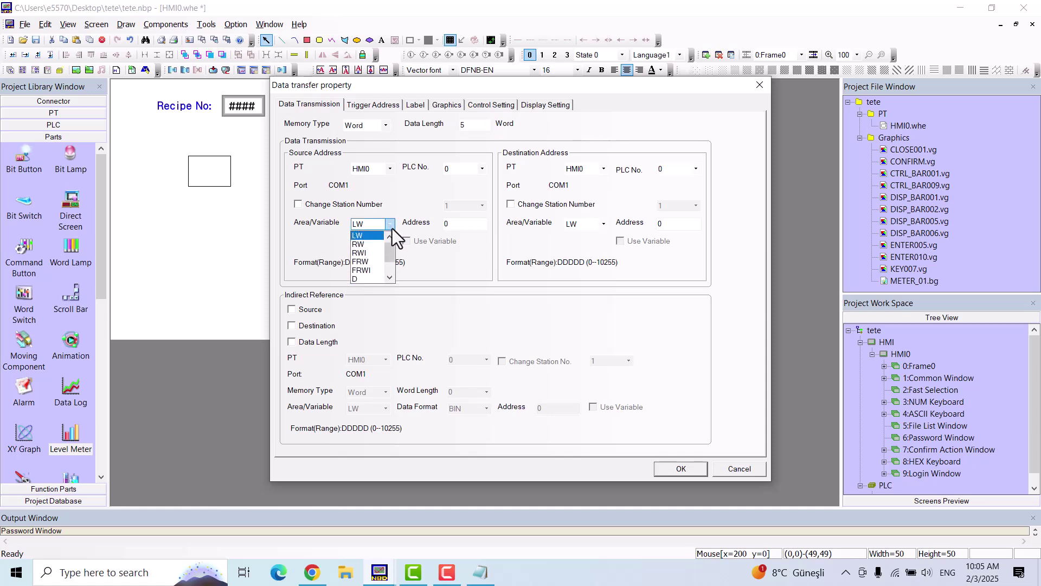
{"action": "left_click", "coordinate": [371, 253]}
{"action": "left_click", "coordinate": [604, 225]}
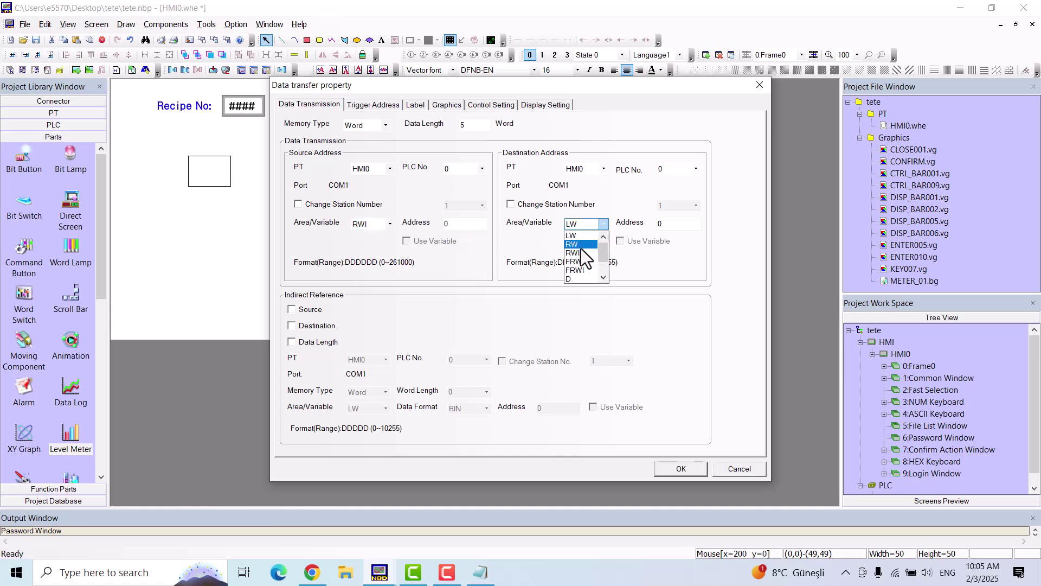
{"action": "left_click", "coordinate": [579, 245]}
{"action": "double_click", "coordinate": [664, 223]}
{"action": "type", "text": "10000"}
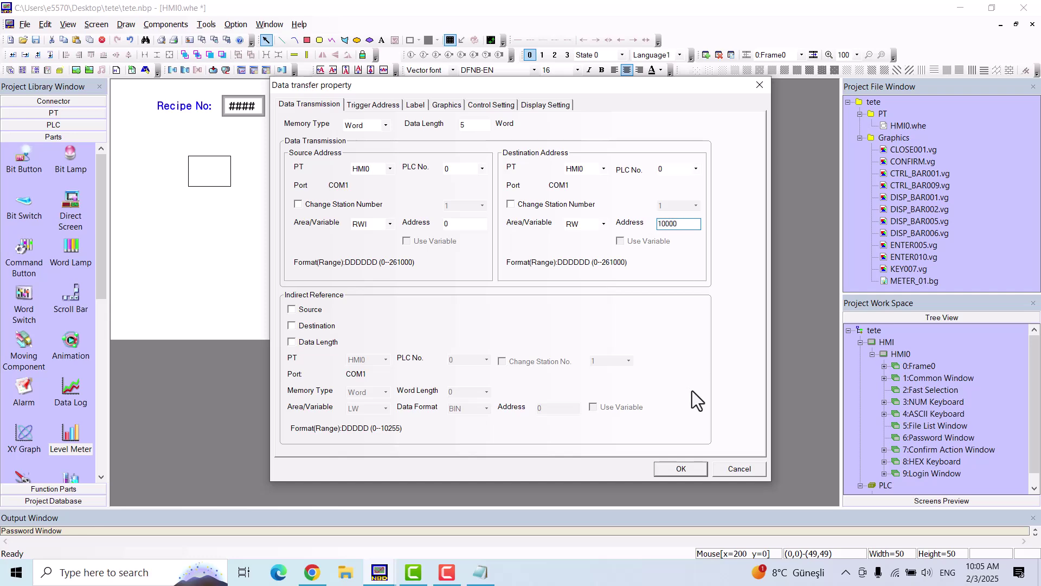
{"action": "left_click", "coordinate": [678, 469]}
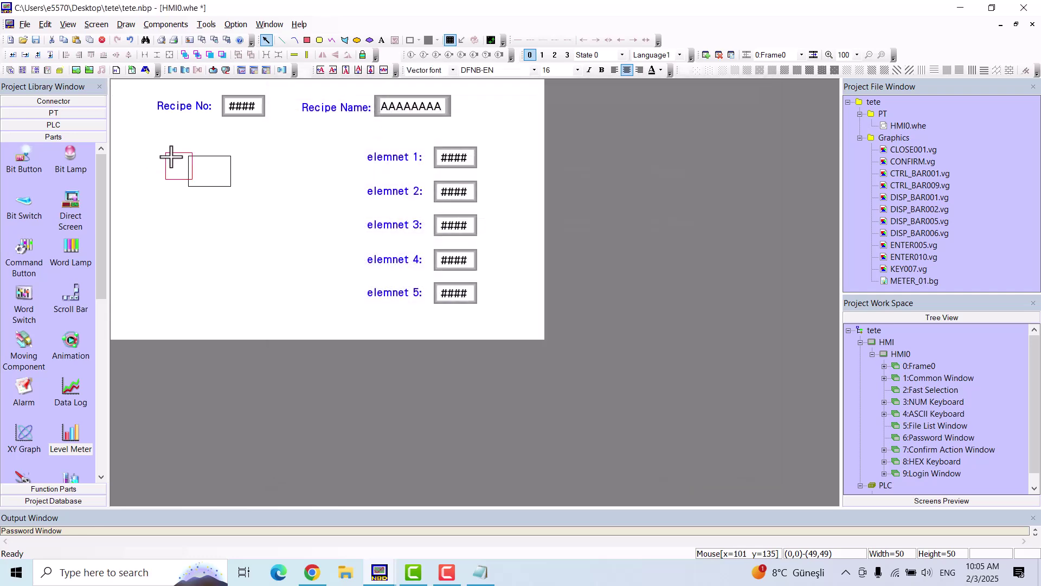
{"action": "left_click", "coordinate": [178, 154]}
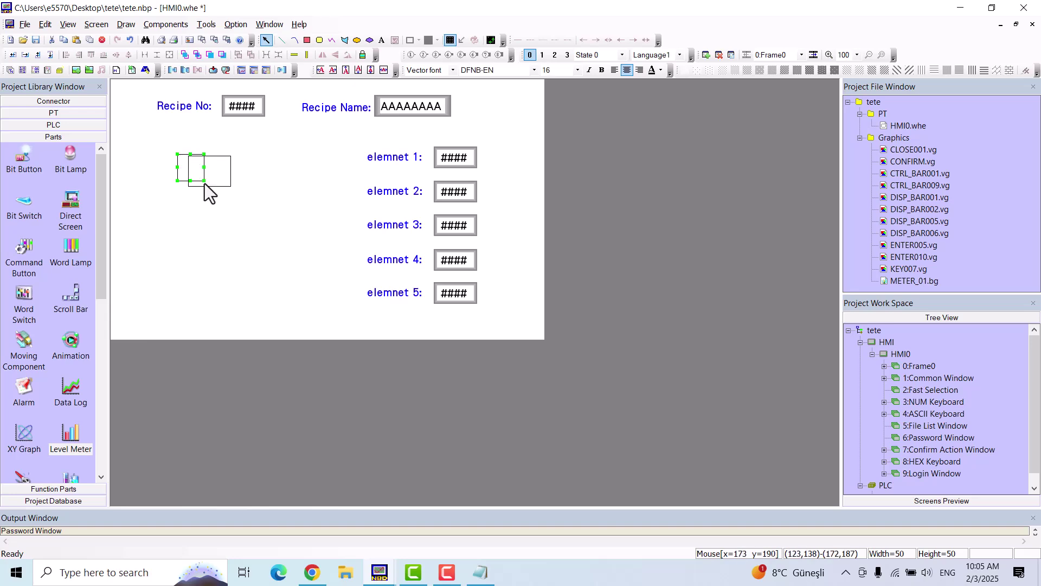
Create a third Data Transmission component with memory type Word and a data length of 2 words
{"action": "left_click", "coordinate": [161, 25]}
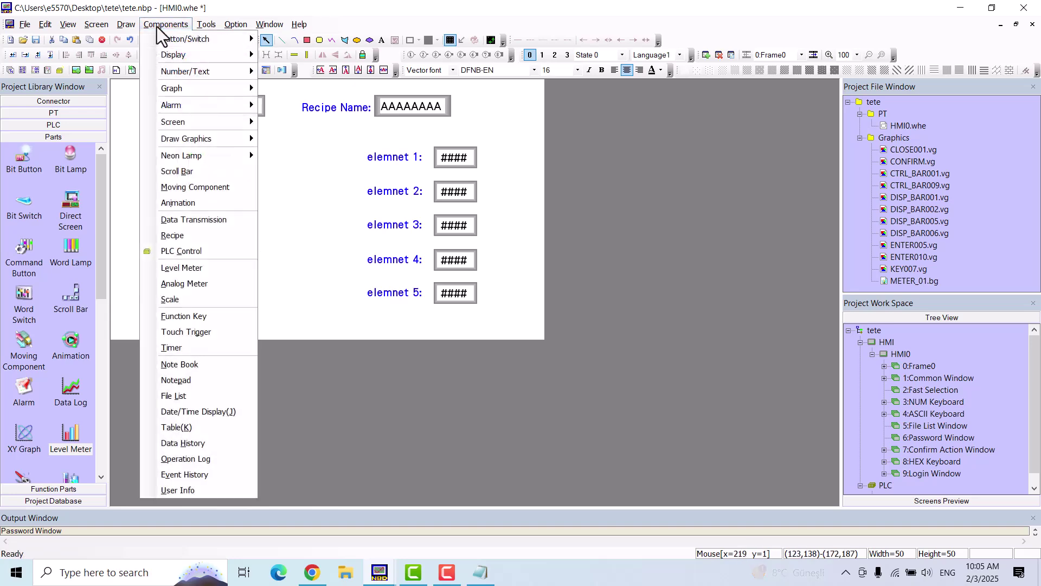
{"action": "key", "text": "Escape"}
{"action": "left_click", "coordinate": [218, 205]}
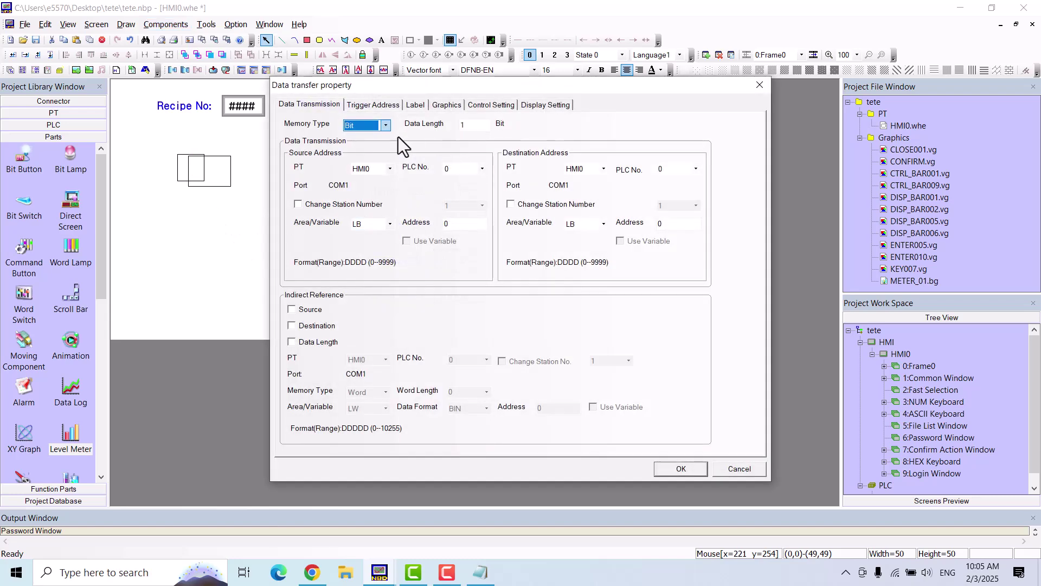
{"action": "left_click", "coordinate": [385, 125]}
{"action": "left_click", "coordinate": [372, 144]}
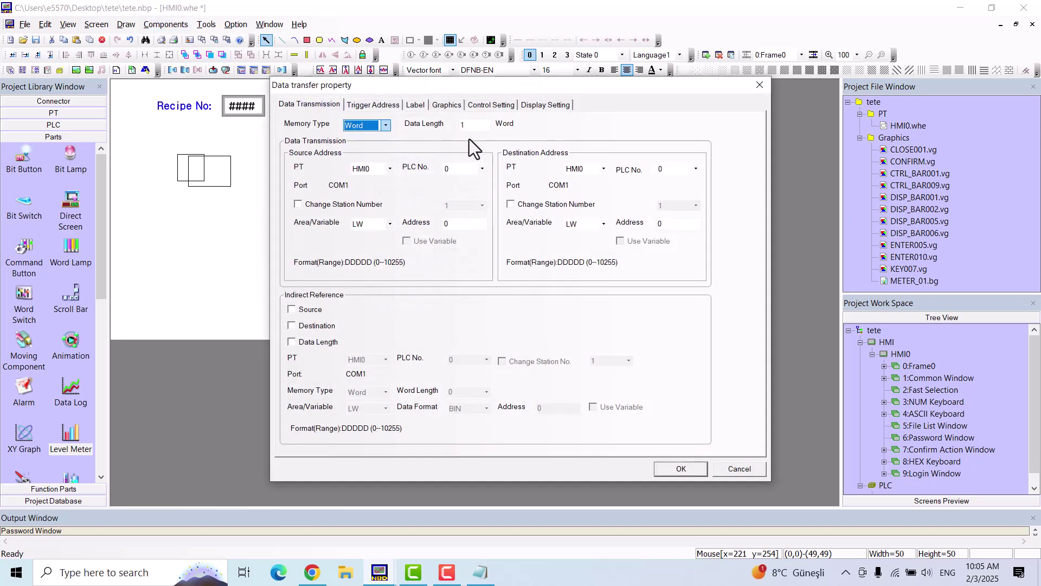
{"action": "double_click", "coordinate": [472, 126]}
{"action": "type", "text": "2"}
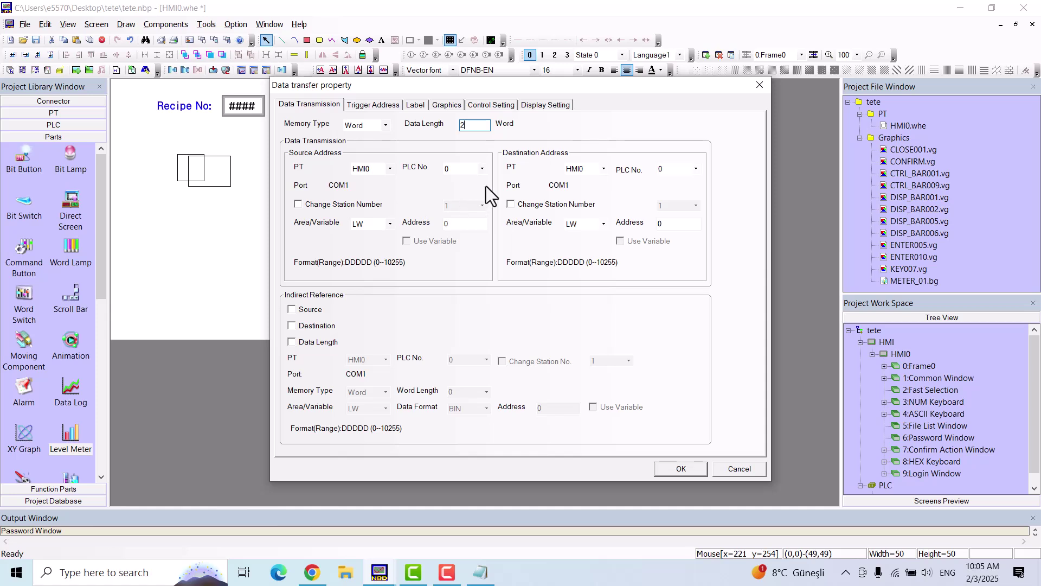
Set the third transfer's source to LW address 9000 and destination to RW address 10005, and place it over the other two
{"action": "left_click", "coordinate": [393, 226]}
{"action": "left_click", "coordinate": [394, 226]}
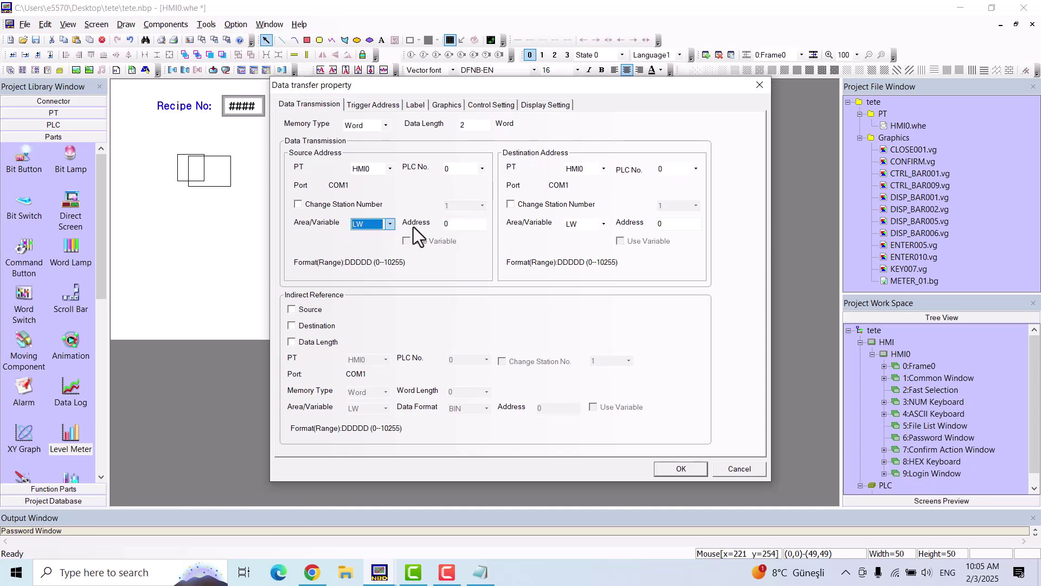
{"action": "left_click", "coordinate": [444, 227]}
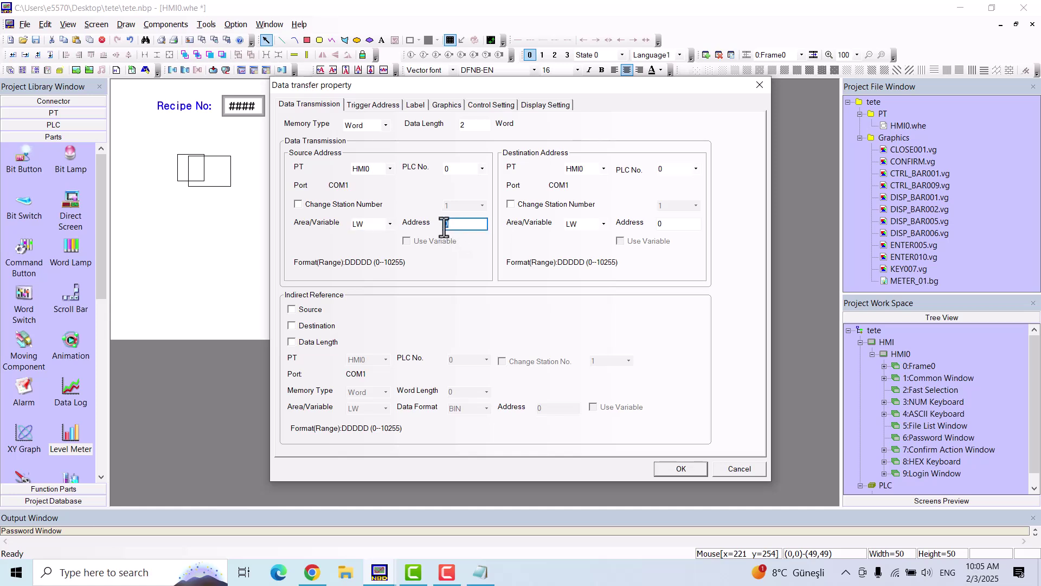
{"action": "type", "text": "9000"}
{"action": "left_click", "coordinate": [602, 224]}
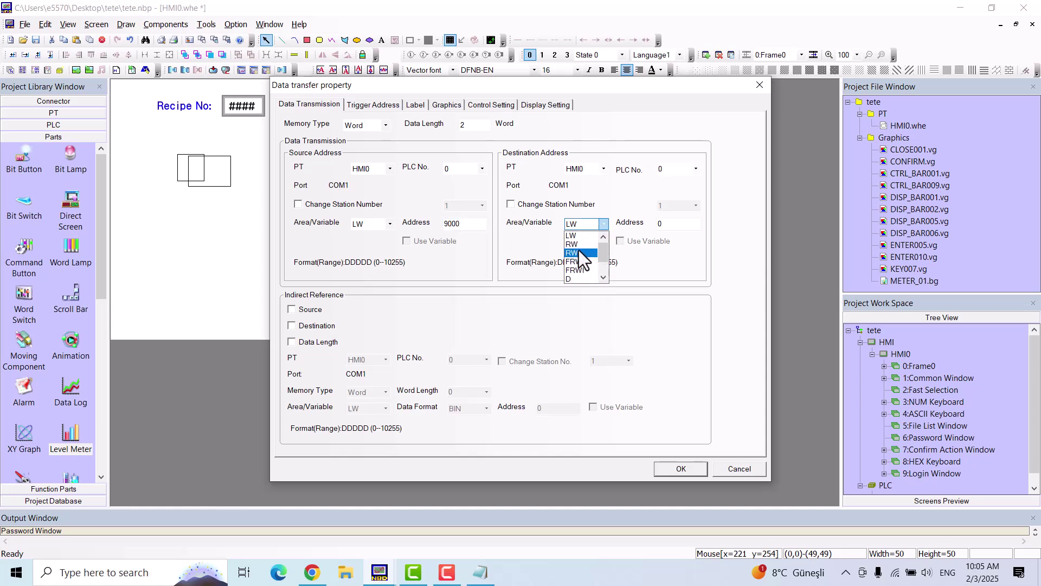
{"action": "left_click", "coordinate": [572, 244]}
{"action": "left_click", "coordinate": [666, 223]}
{"action": "type", "text": "1005"}
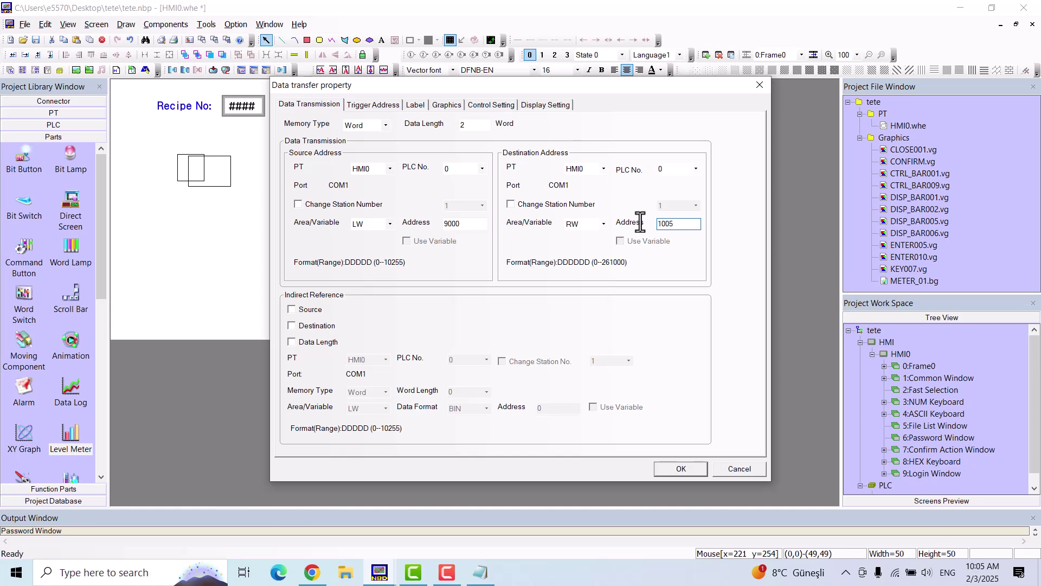
{"action": "key", "text": "BackSpace"}
{"action": "type", "text": "05"}
{"action": "left_click", "coordinate": [680, 471]}
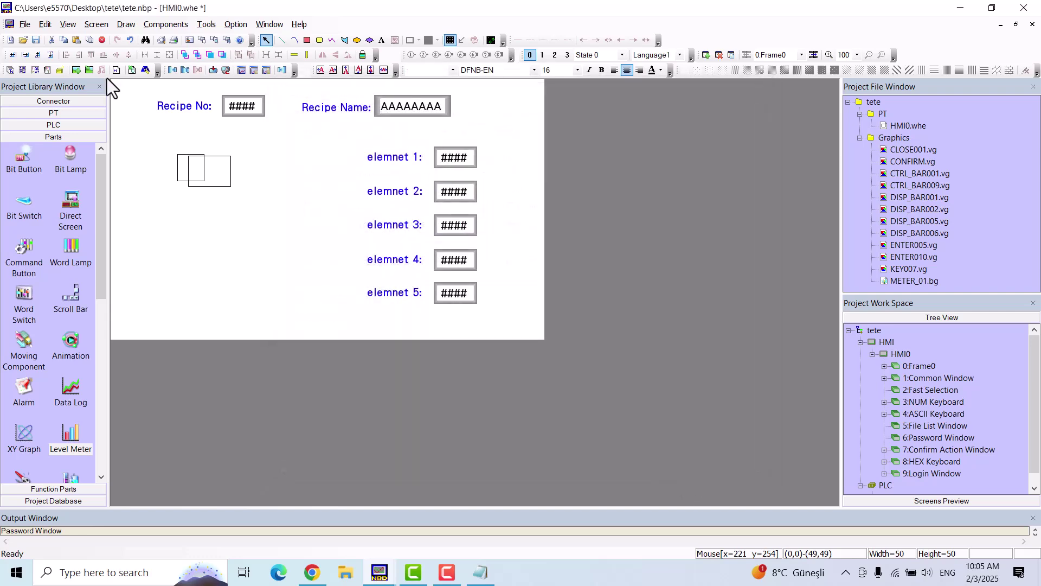
{"action": "left_click", "coordinate": [202, 166]}
Make the three data transmission components the same size and align them exactly on top of each other
{"action": "left_click_drag", "start_coordinate": [241, 198], "coordinate": [141, 144]}
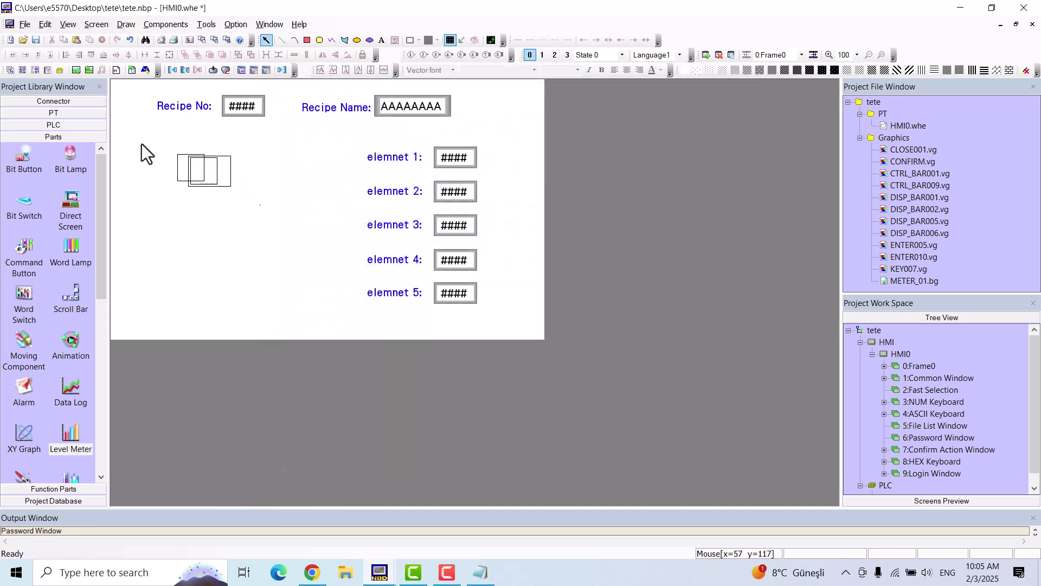
{"action": "left_click", "coordinate": [174, 56]}
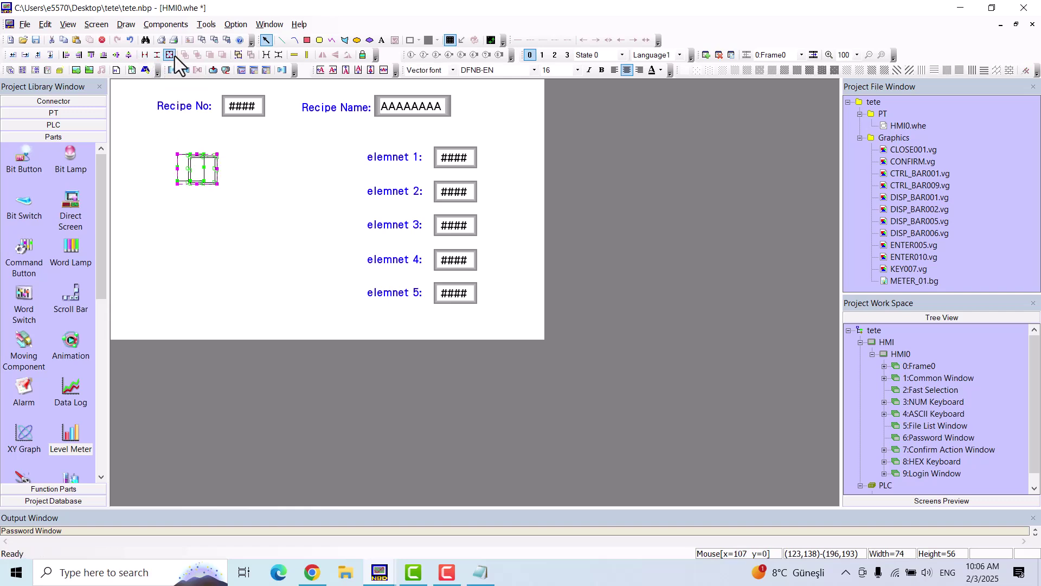
{"action": "left_click", "coordinate": [117, 55]}
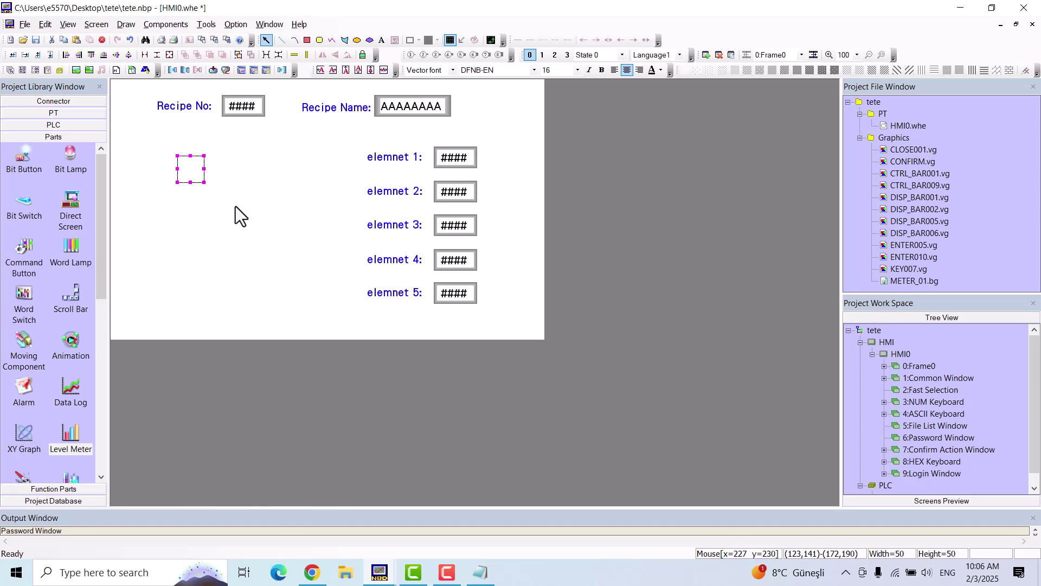
Assign the vector graphic CTRL_BAR001.vg to the topmost data transmission component
{"action": "left_click", "coordinate": [193, 180]}
{"action": "double_click", "coordinate": [199, 189]}
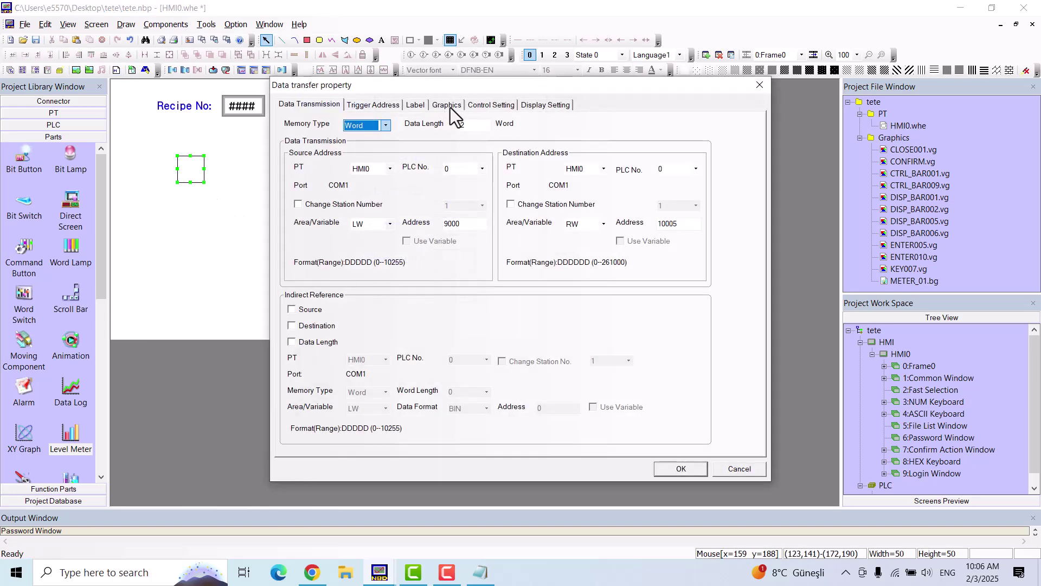
{"action": "left_click", "coordinate": [450, 108]}
{"action": "left_click", "coordinate": [286, 120]}
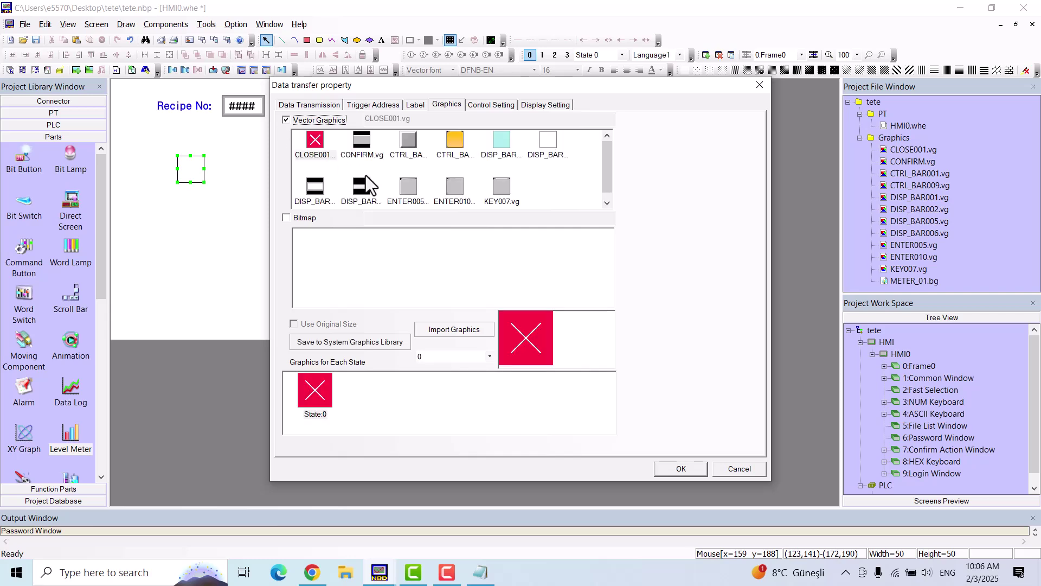
{"action": "left_click", "coordinate": [408, 142]}
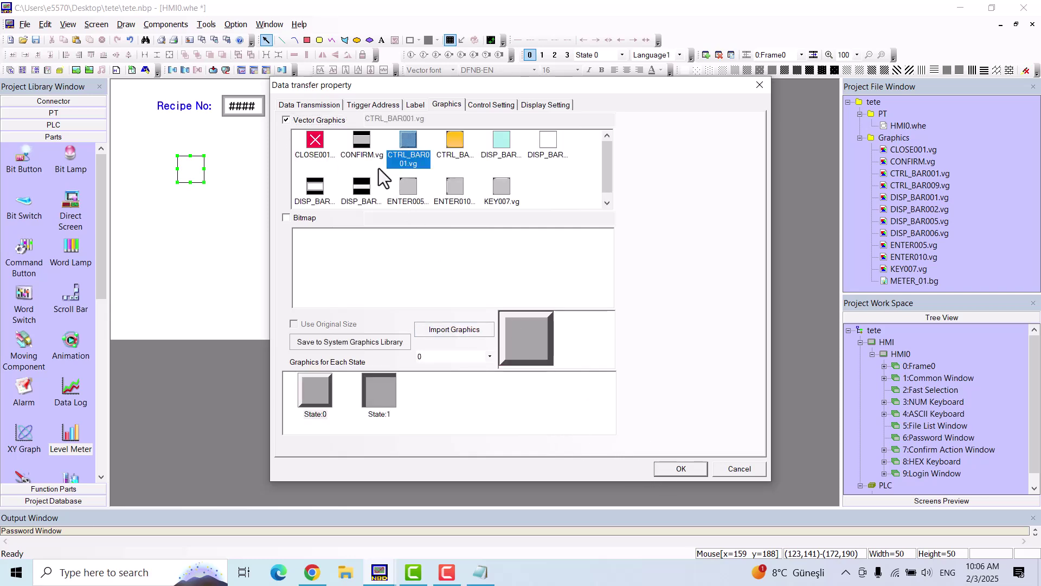
Label the data transmission component "save" and copy the text to all states
{"action": "left_click", "coordinate": [415, 105]}
{"action": "left_click", "coordinate": [494, 198]}
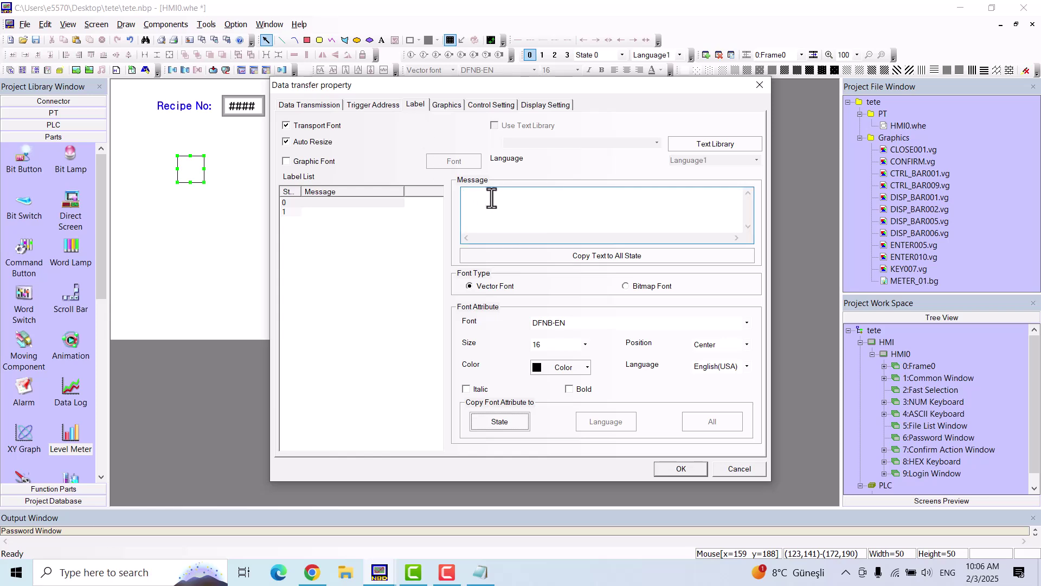
{"action": "type", "text": "save"}
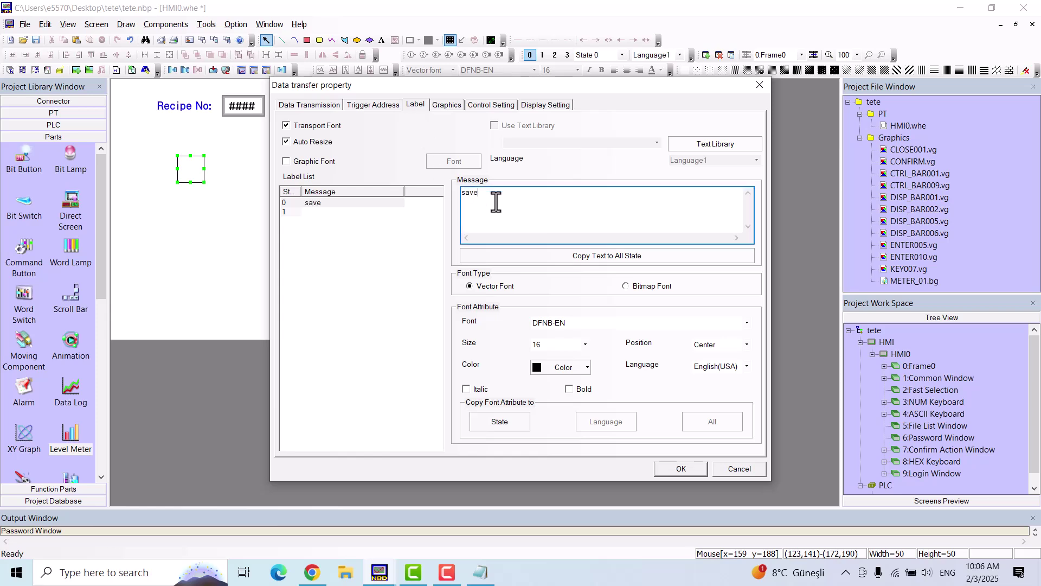
{"action": "left_click", "coordinate": [586, 255]}
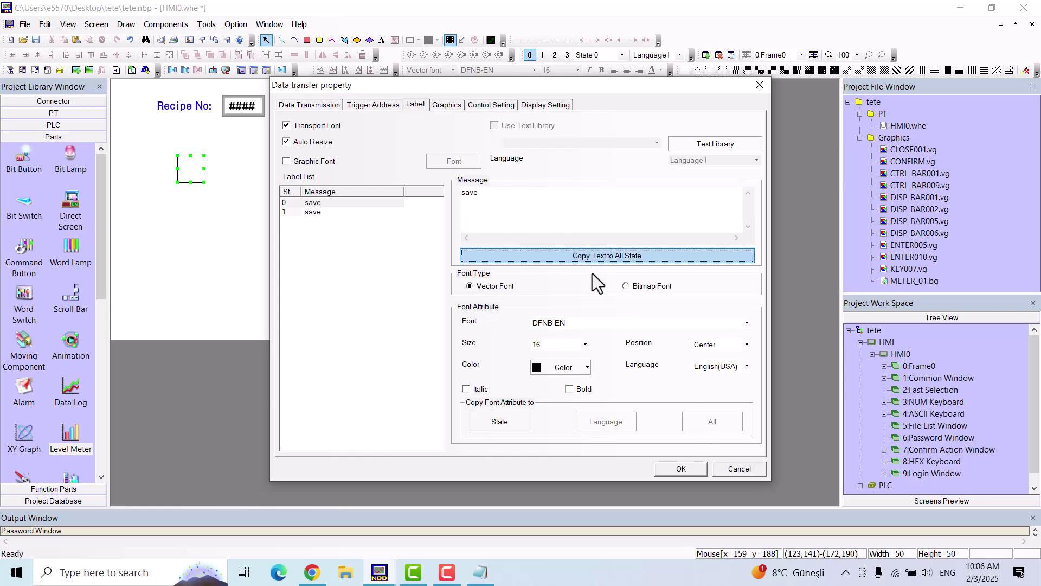
{"action": "left_click", "coordinate": [681, 468]}
Enlarge the stacked save components together into a wider button with its label inside
{"action": "left_click", "coordinate": [228, 223]}
{"action": "left_click", "coordinate": [196, 178]}
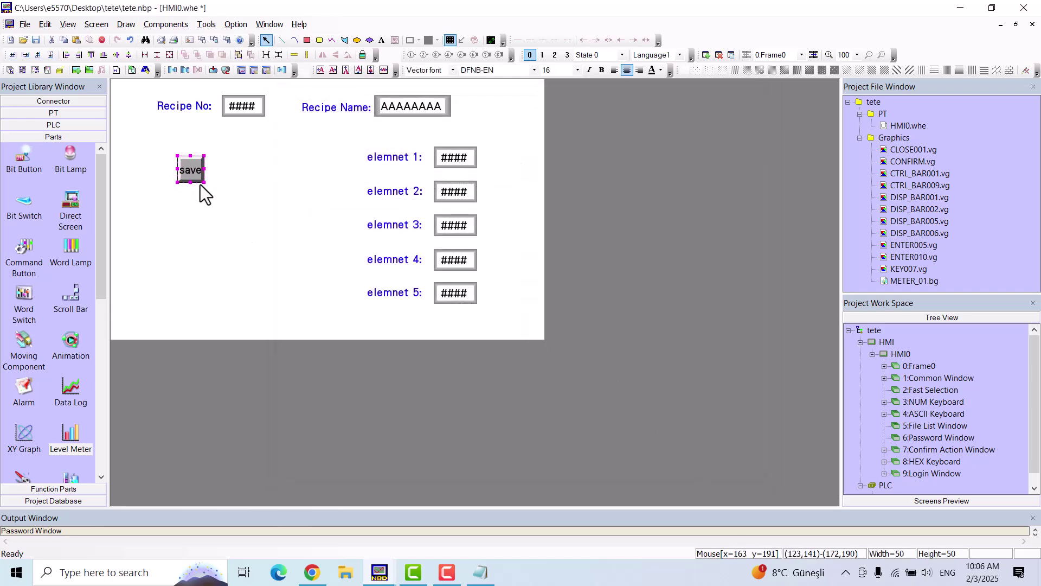
{"action": "left_click_drag", "start_coordinate": [205, 183], "coordinate": [228, 187]}
{"action": "left_click", "coordinate": [382, 68]}
{"action": "left_click", "coordinate": [372, 69]}
{"action": "left_click", "coordinate": [281, 171]}
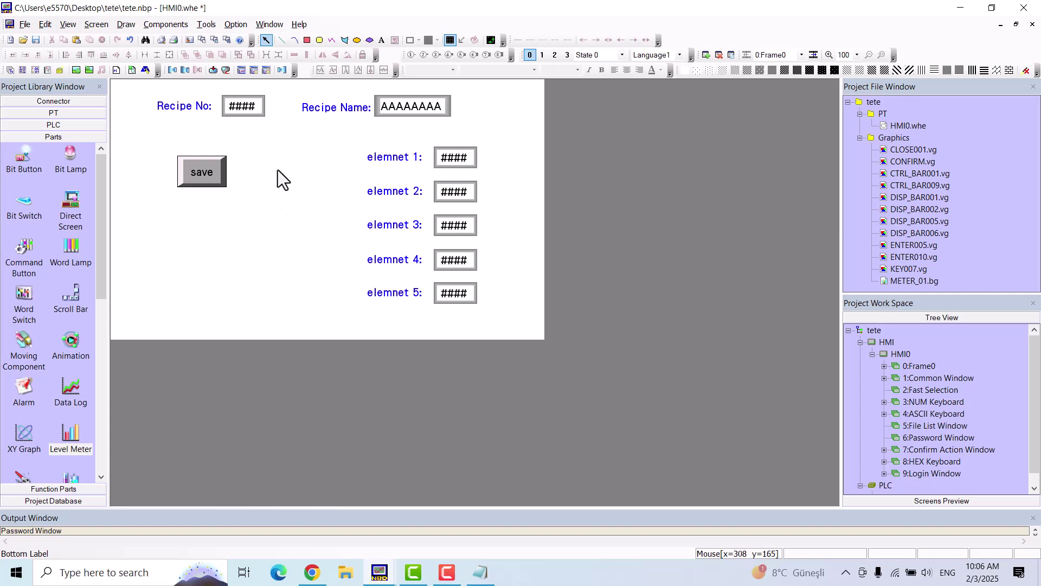
Create a command button that writes to the system memory address LW9000, the index address for recipe data
{"action": "left_click", "coordinate": [171, 23]}
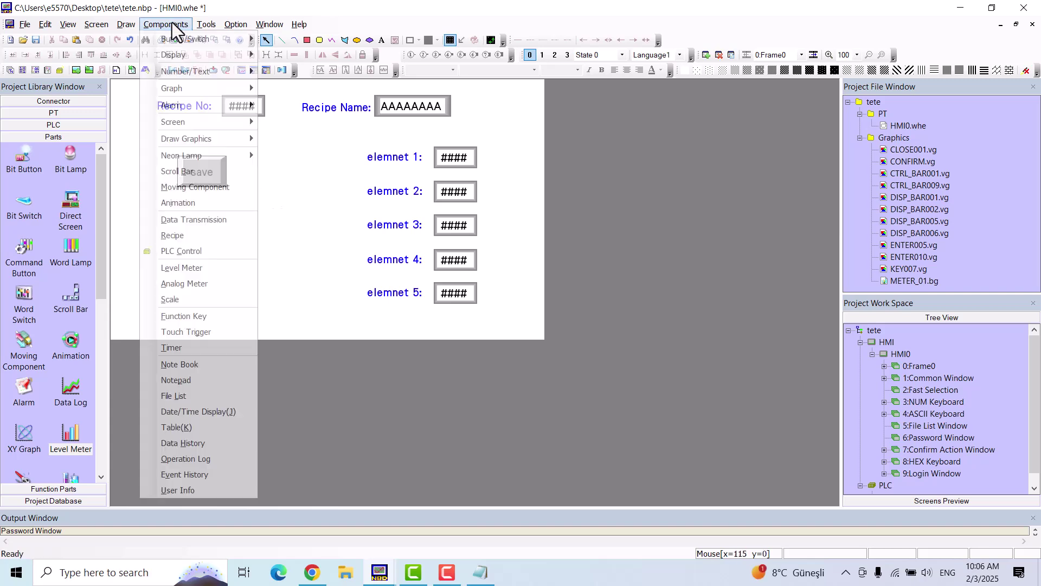
{"action": "mouse_move", "coordinate": [234, 78]}
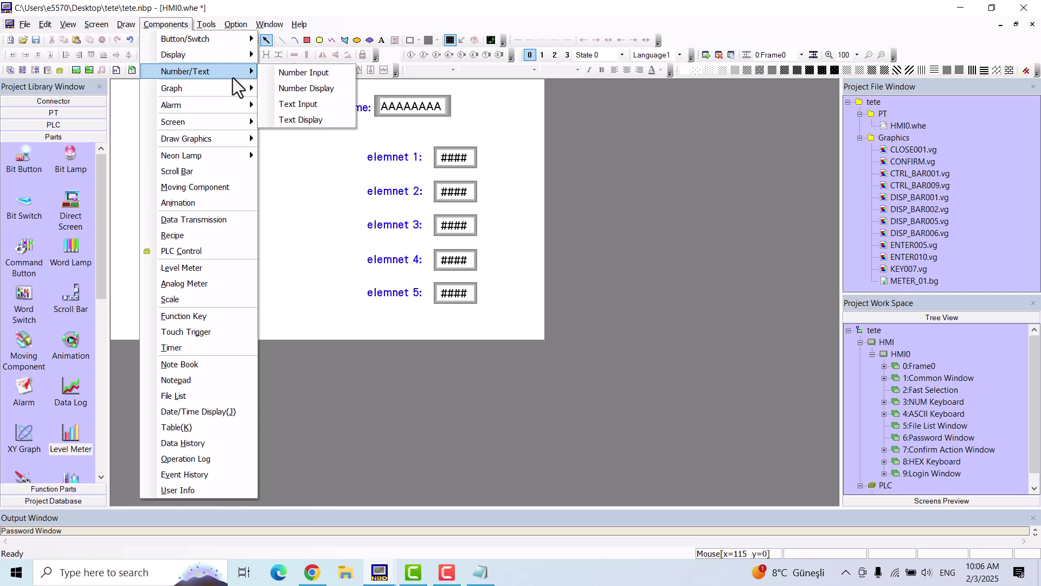
{"action": "mouse_move", "coordinate": [239, 43]}
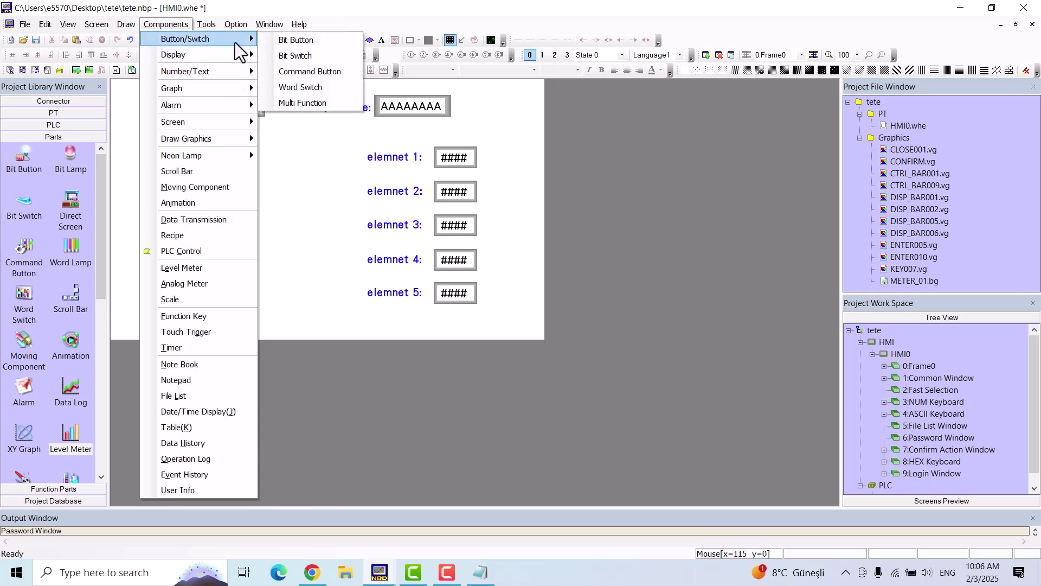
{"action": "left_click", "coordinate": [331, 73]}
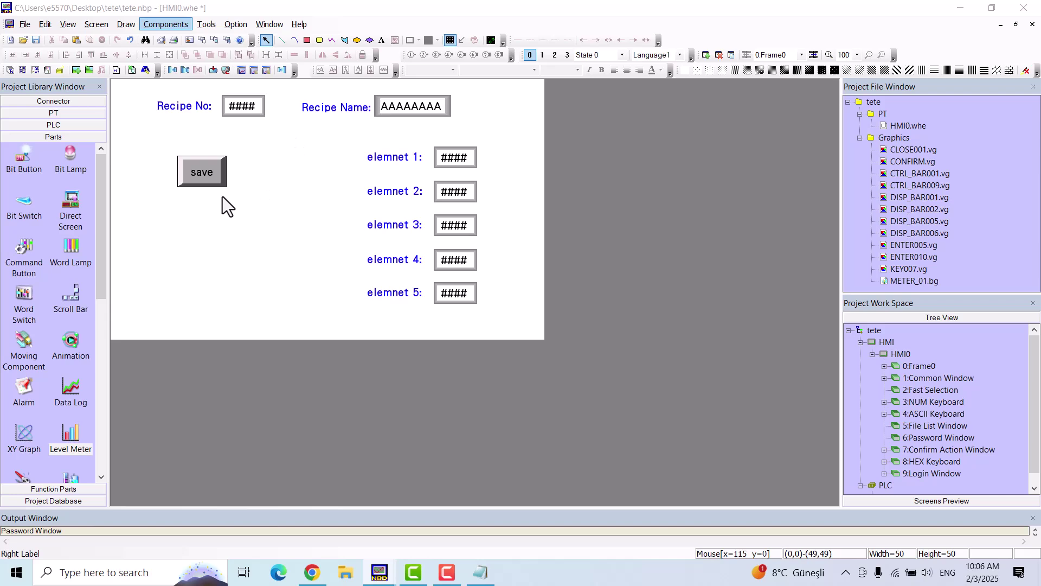
{"action": "left_click", "coordinate": [225, 236]}
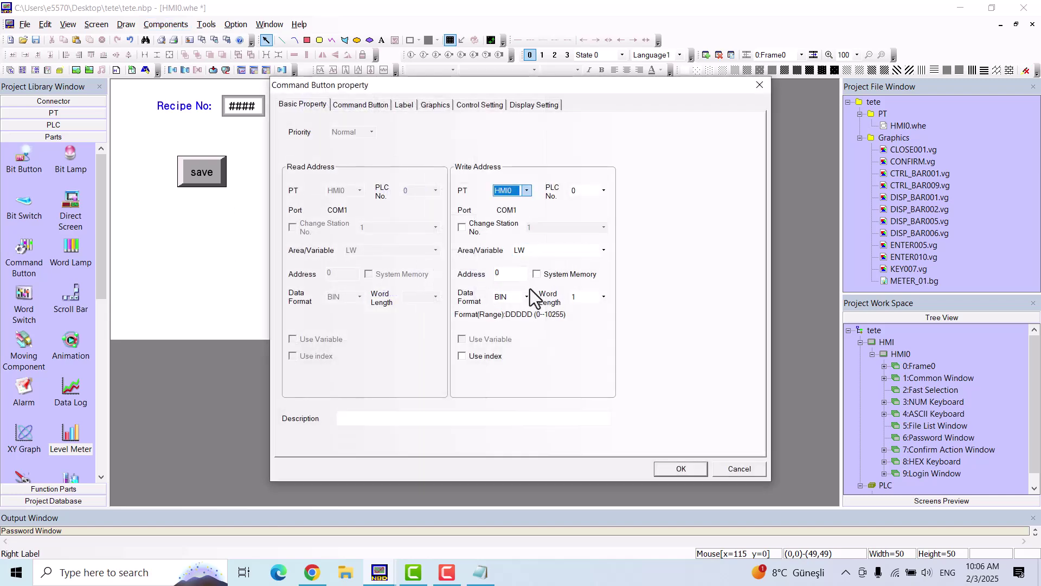
{"action": "left_click", "coordinate": [538, 271]}
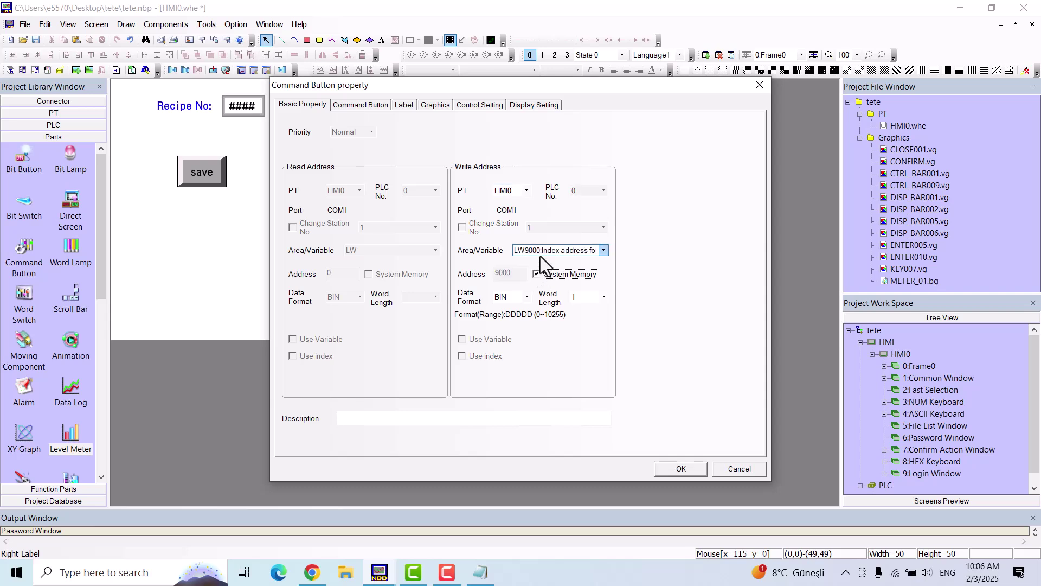
{"action": "left_click", "coordinate": [540, 255]}
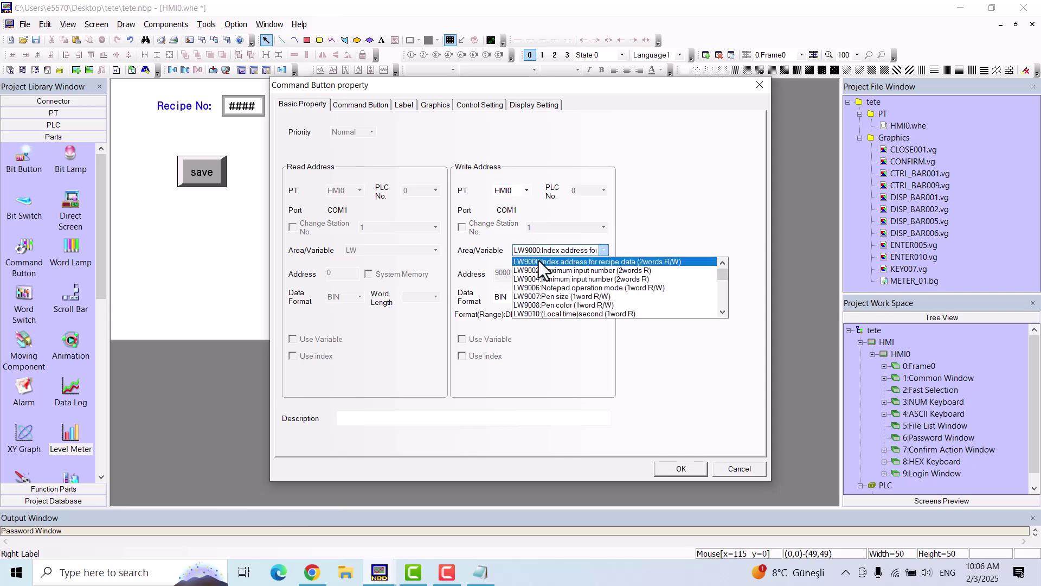
{"action": "left_click", "coordinate": [539, 261]}
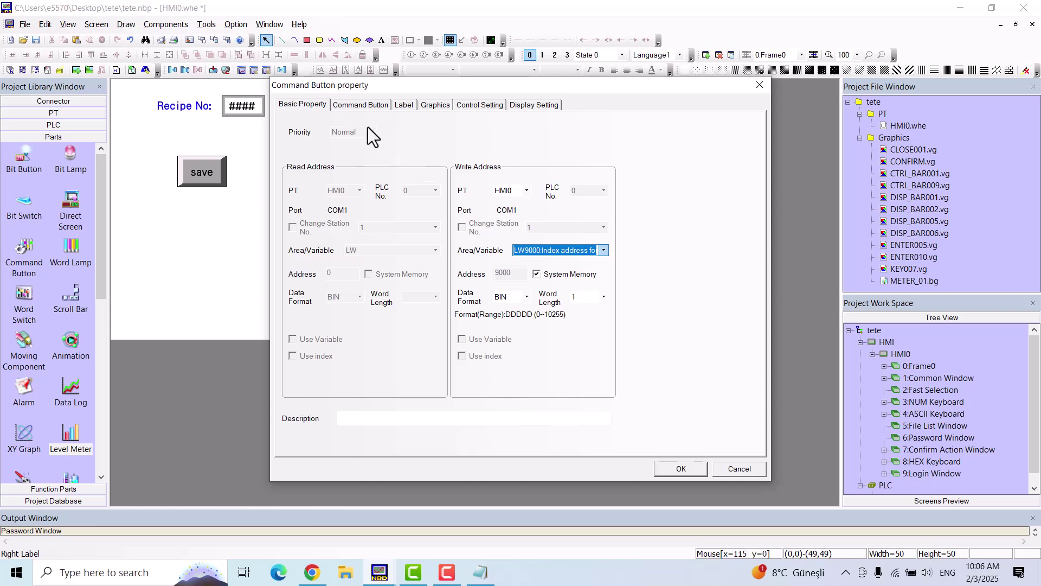
Set the command button's add-value operation to an addend of 20 and a maximum value of 1000
{"action": "left_click", "coordinate": [364, 107]}
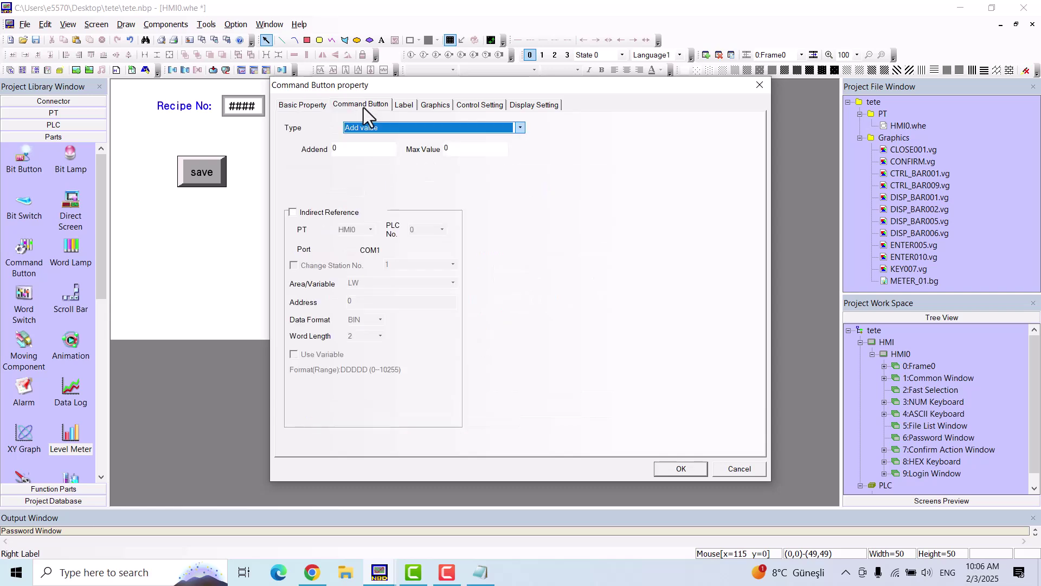
{"action": "left_click", "coordinate": [353, 148]}
{"action": "key", "text": "BackSpace"}
{"action": "type", "text": "20"}
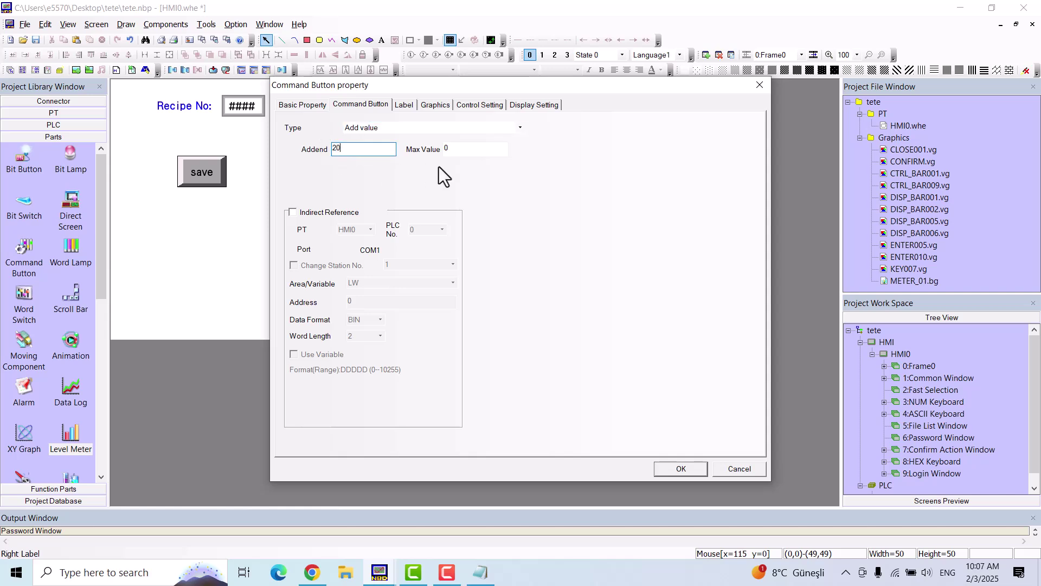
{"action": "left_click", "coordinate": [457, 148]}
{"action": "type", "text": "1000"}
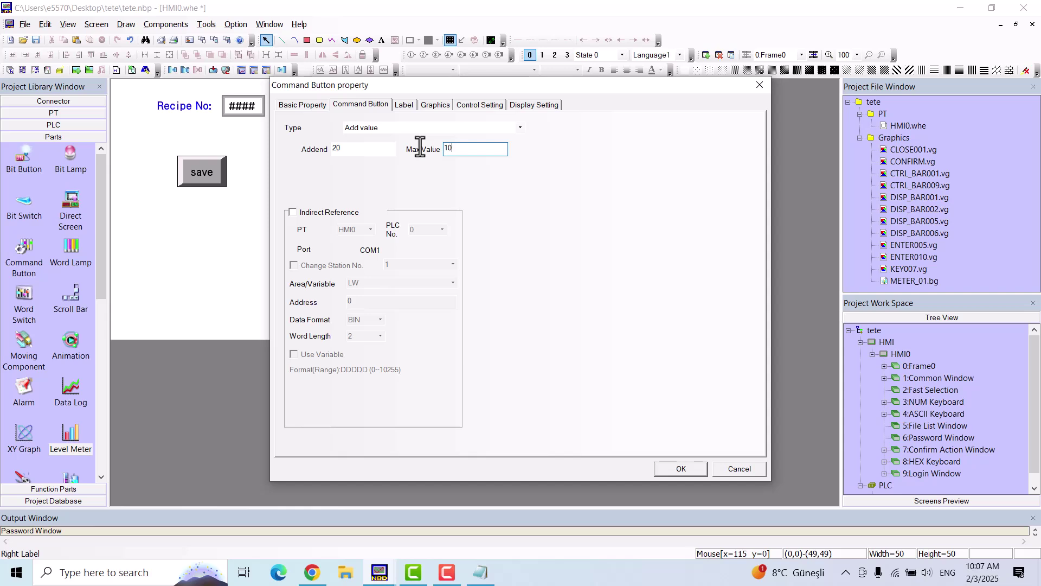
Switch the command button to bitmap graphics and import arrow1-18.bg from the system library's arrow folder
{"action": "left_click", "coordinate": [432, 104]}
{"action": "left_click_drag", "start_coordinate": [594, 161], "coordinate": [600, 139]}
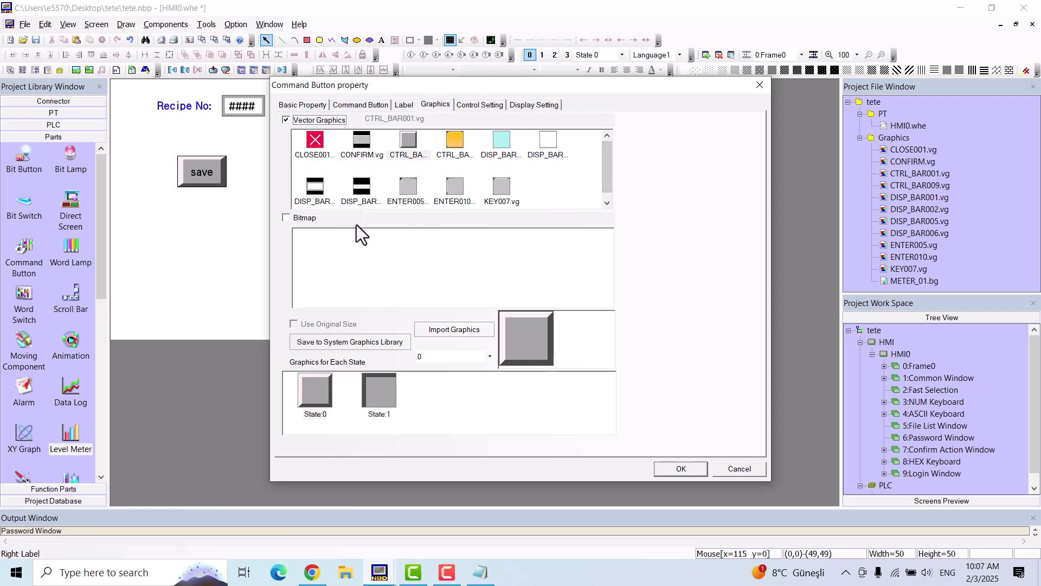
{"action": "left_click", "coordinate": [288, 220]}
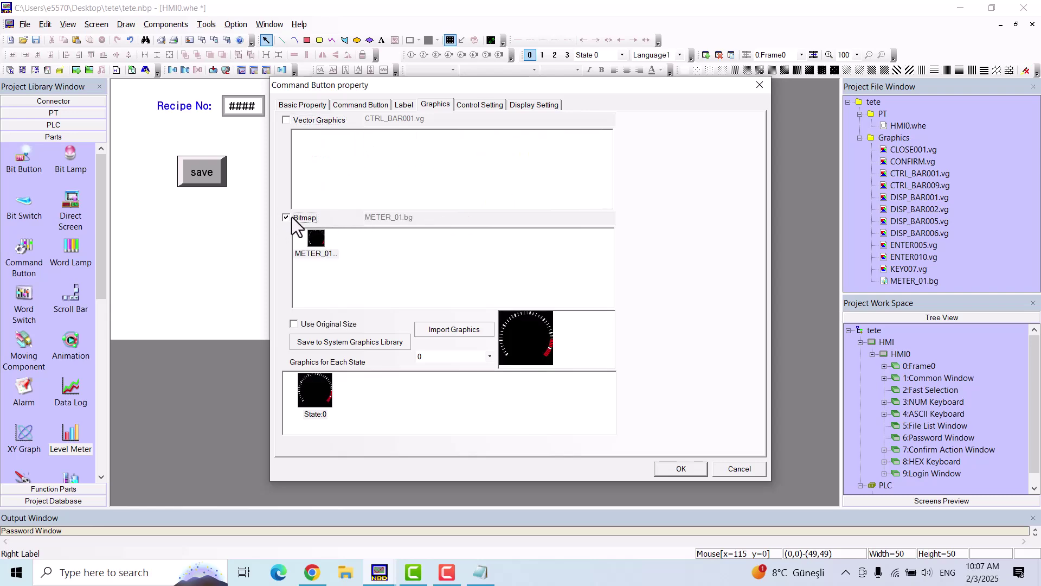
{"action": "left_click", "coordinate": [437, 327]}
{"action": "left_click", "coordinate": [337, 194]}
{"action": "double_click", "coordinate": [337, 192]}
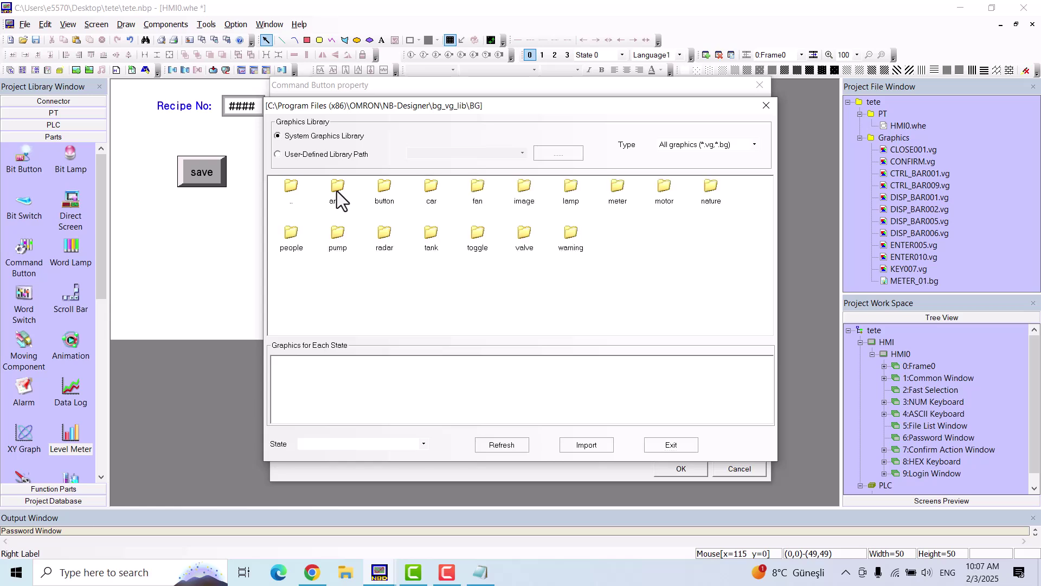
{"action": "left_click", "coordinate": [386, 190]}
{"action": "double_click", "coordinate": [386, 189]}
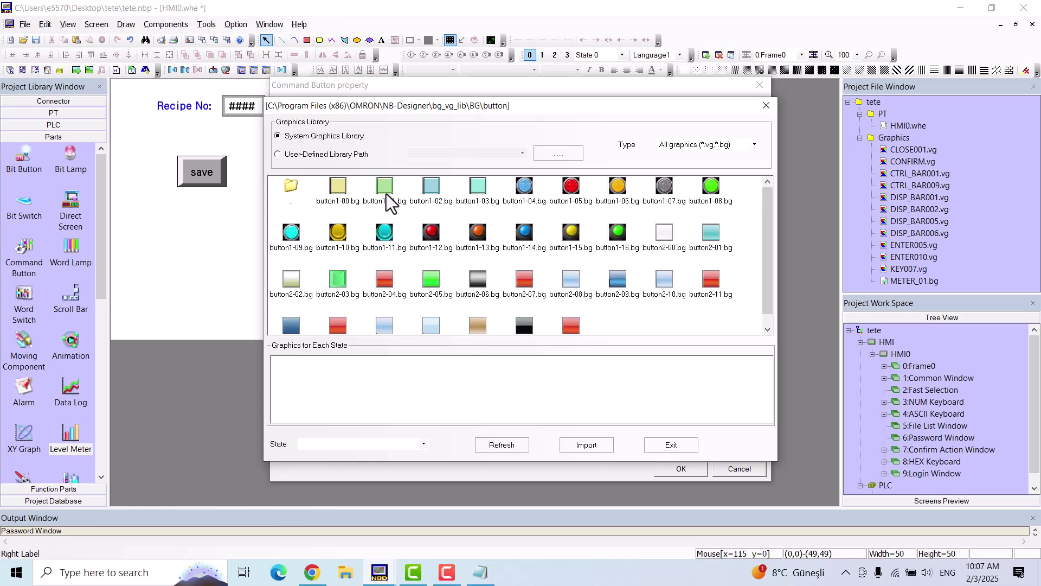
{"action": "double_click", "coordinate": [293, 186]}
{"action": "left_click", "coordinate": [337, 198]}
{"action": "double_click", "coordinate": [336, 195]}
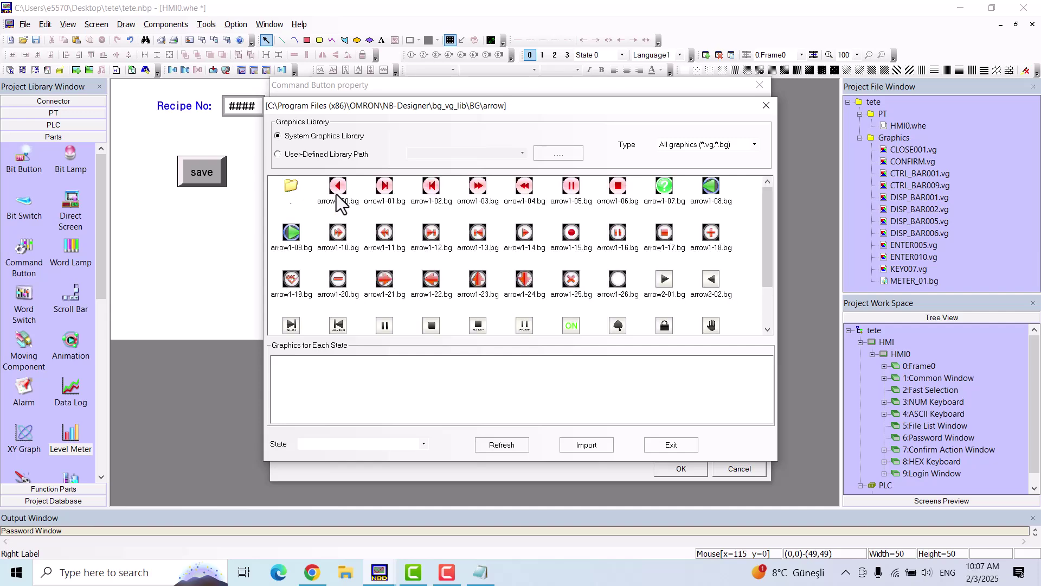
{"action": "left_click", "coordinate": [711, 233]}
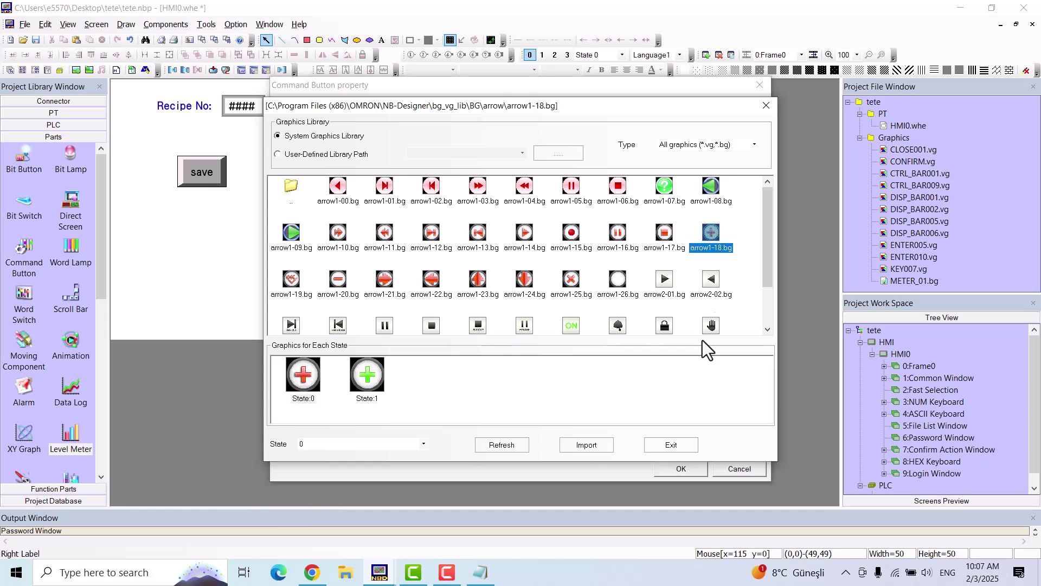
{"action": "left_click", "coordinate": [583, 445]}
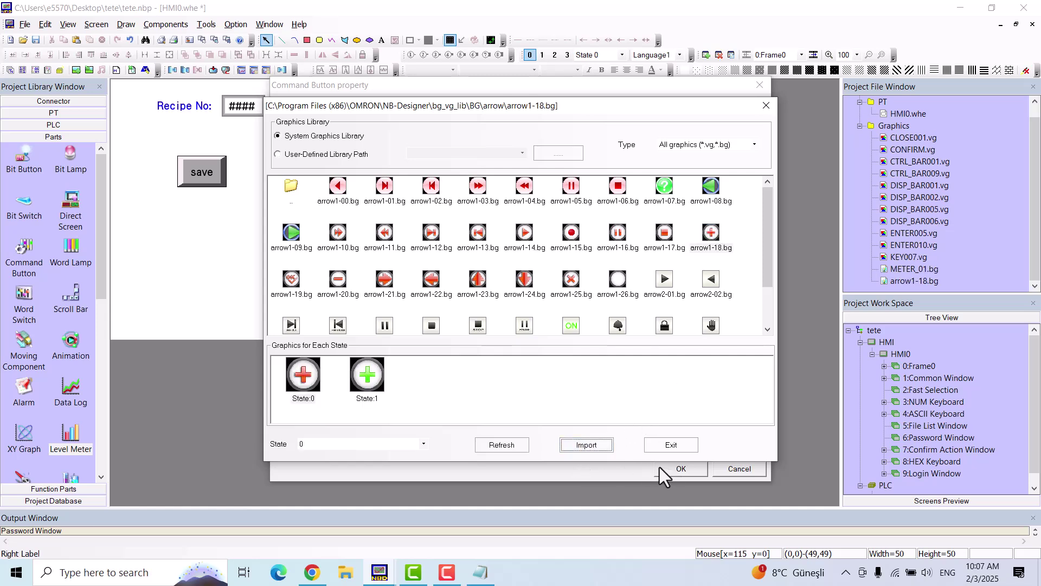
Import the minus graphic arrow1-20.bg from the same arrow folder and leave the graphics library
{"action": "left_click", "coordinate": [337, 279]}
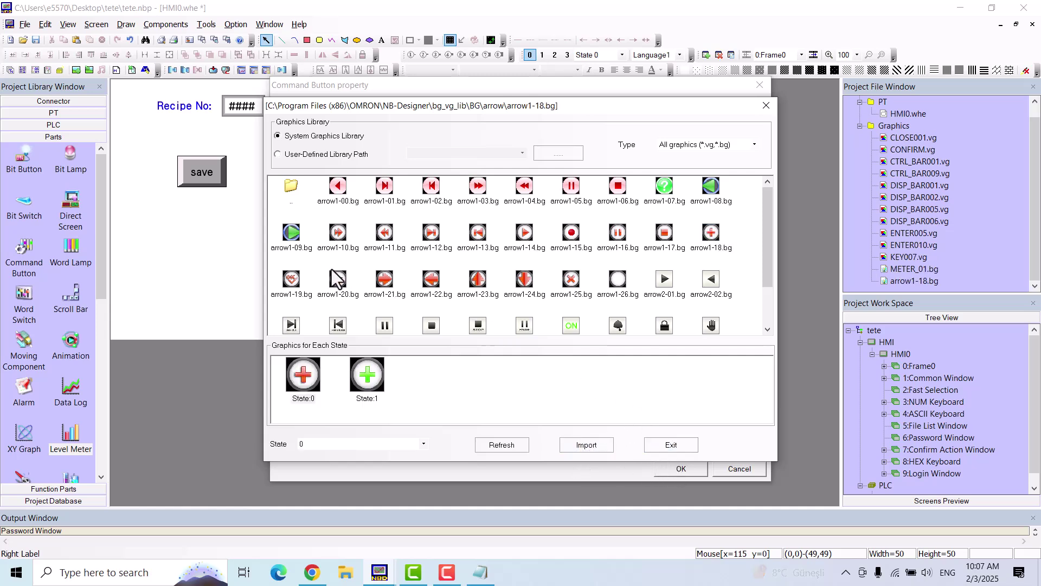
{"action": "left_click", "coordinate": [579, 447]}
{"action": "left_click", "coordinate": [656, 444]}
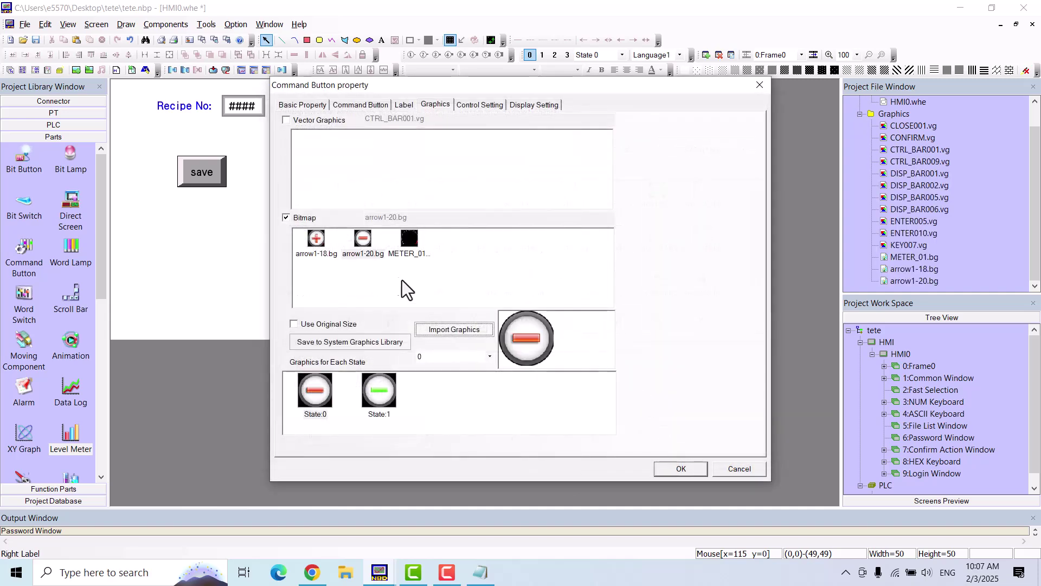
Assign arrow1-18.bg to the command button, place it below the save button and enlarge it to about 78 by 73
{"action": "left_click", "coordinate": [315, 241]}
{"action": "left_click", "coordinate": [672, 473]}
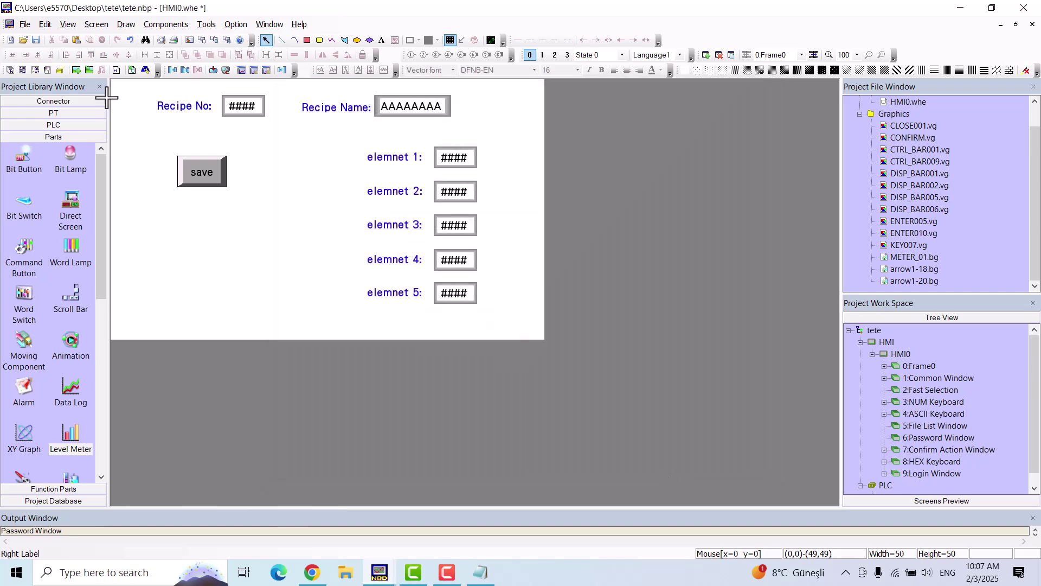
{"action": "left_click", "coordinate": [192, 213]}
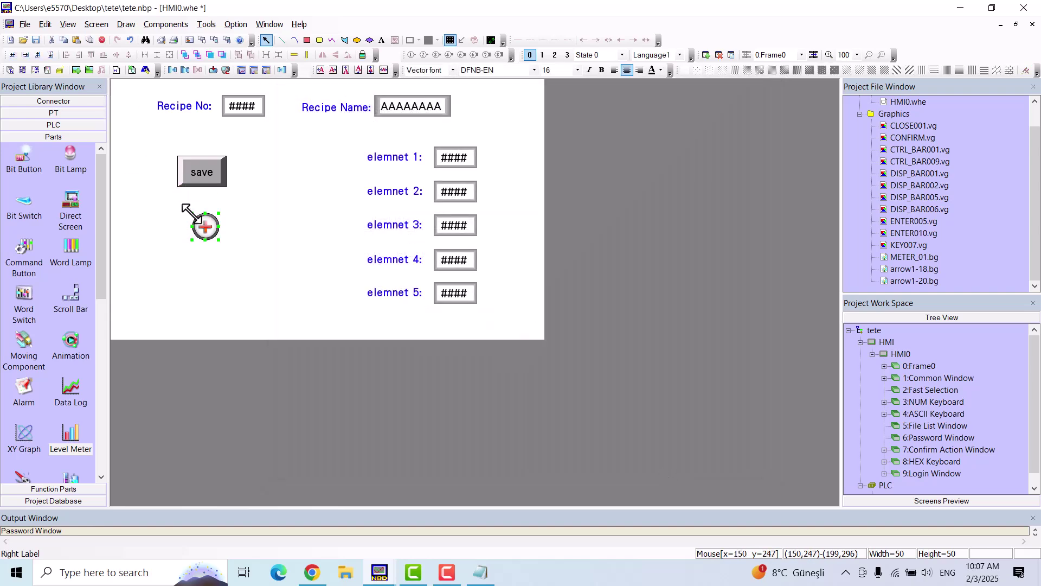
{"action": "mouse_move", "coordinate": [219, 240]}
{"action": "left_mouse_down"}
{"action": "mouse_move", "coordinate": [234, 252]}
{"action": "mouse_move", "coordinate": [212, 236]}
{"action": "left_mouse_up"}
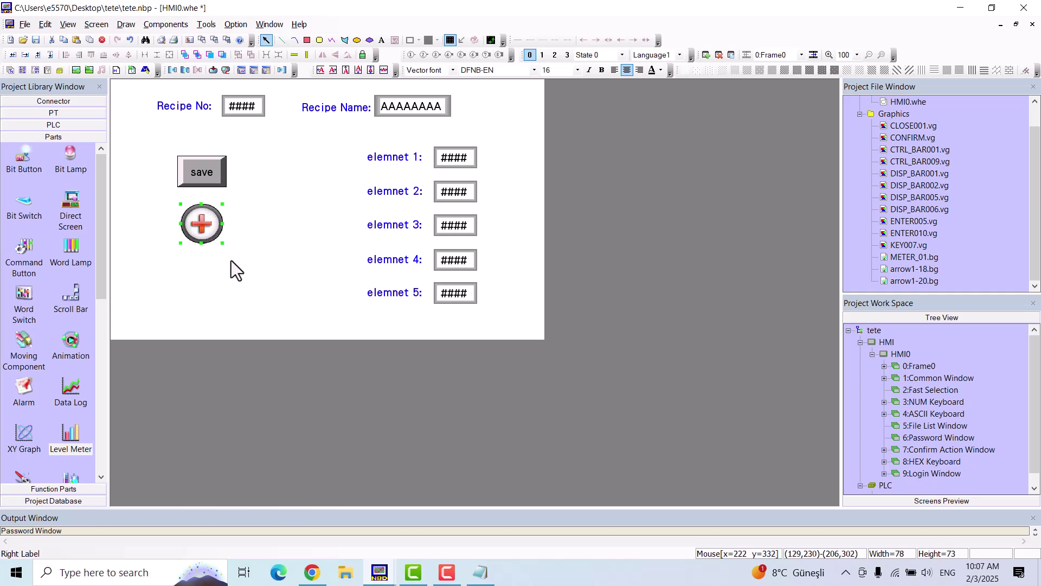
Duplicate the plus button directly below itself and change the copy to Subtract value with a minimum value of 0
{"action": "key", "text": "ctrl+v"}
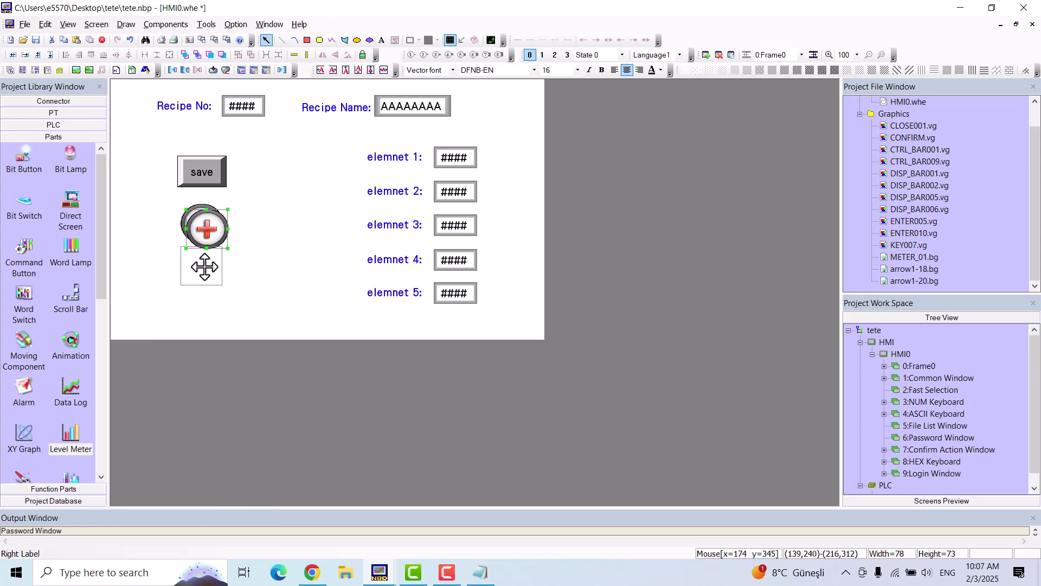
{"action": "left_click", "coordinate": [203, 266]}
{"action": "double_click", "coordinate": [204, 265]}
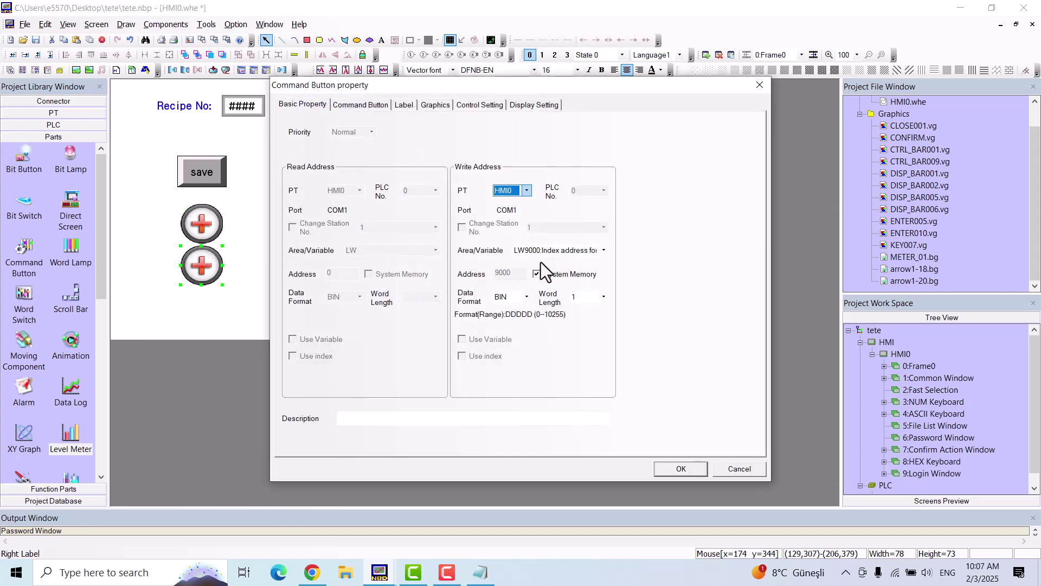
{"action": "left_click", "coordinate": [365, 106]}
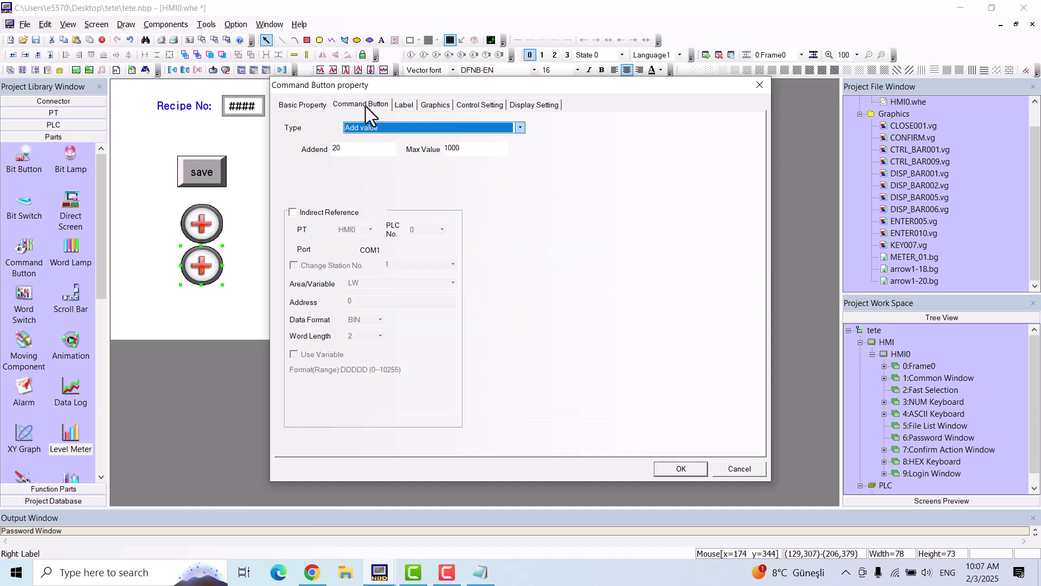
{"action": "left_click", "coordinate": [370, 129]}
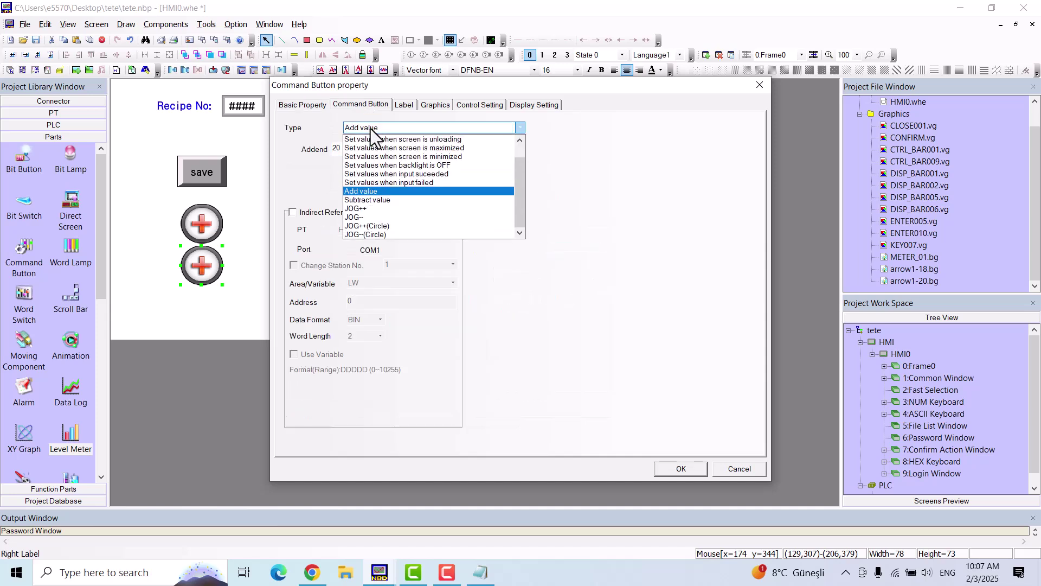
{"action": "left_click", "coordinate": [393, 202]}
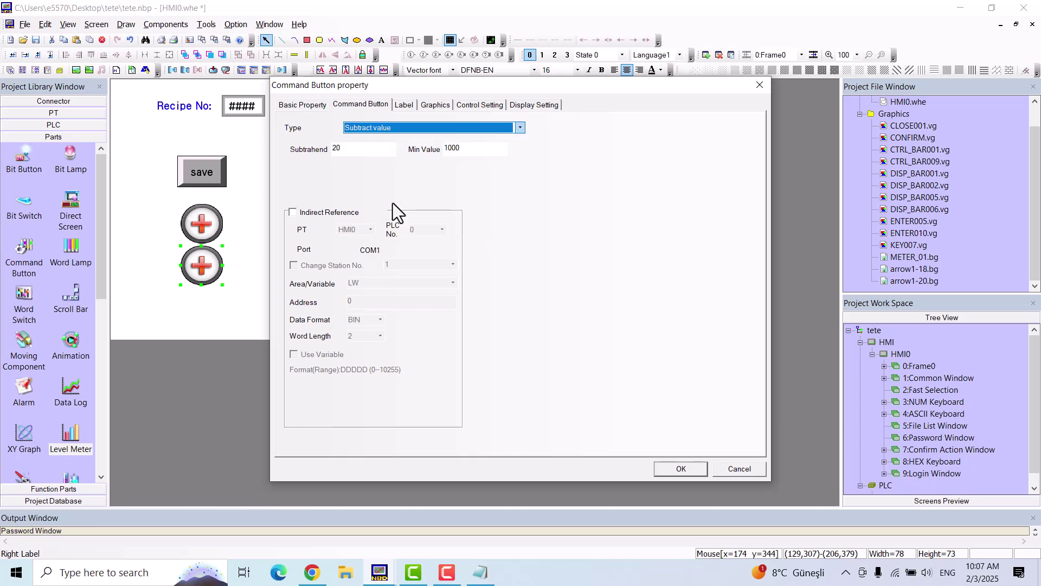
{"action": "double_click", "coordinate": [466, 148]}
{"action": "type", "text": "0"}
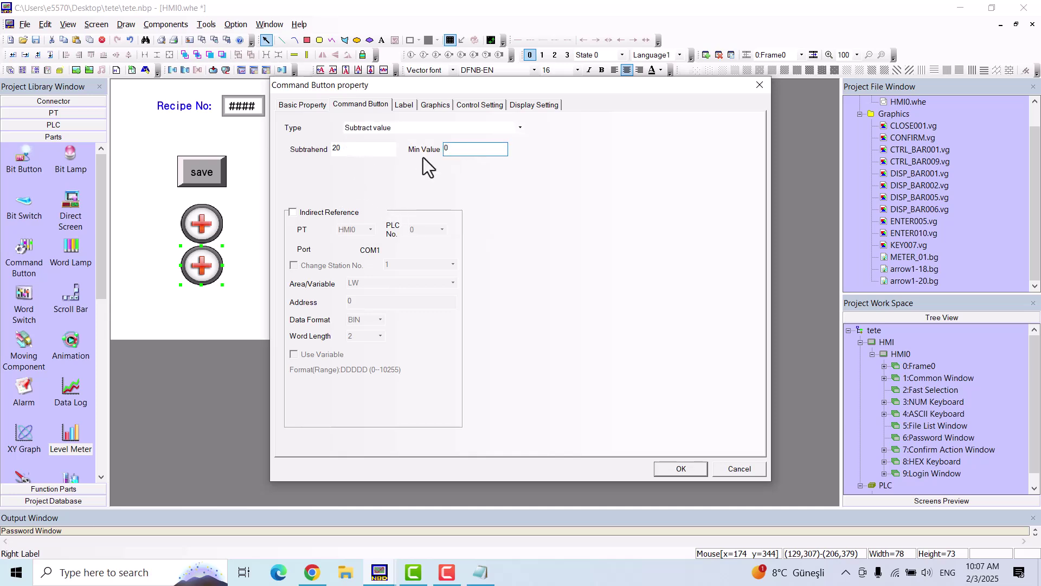
{"action": "left_click", "coordinate": [690, 468]}
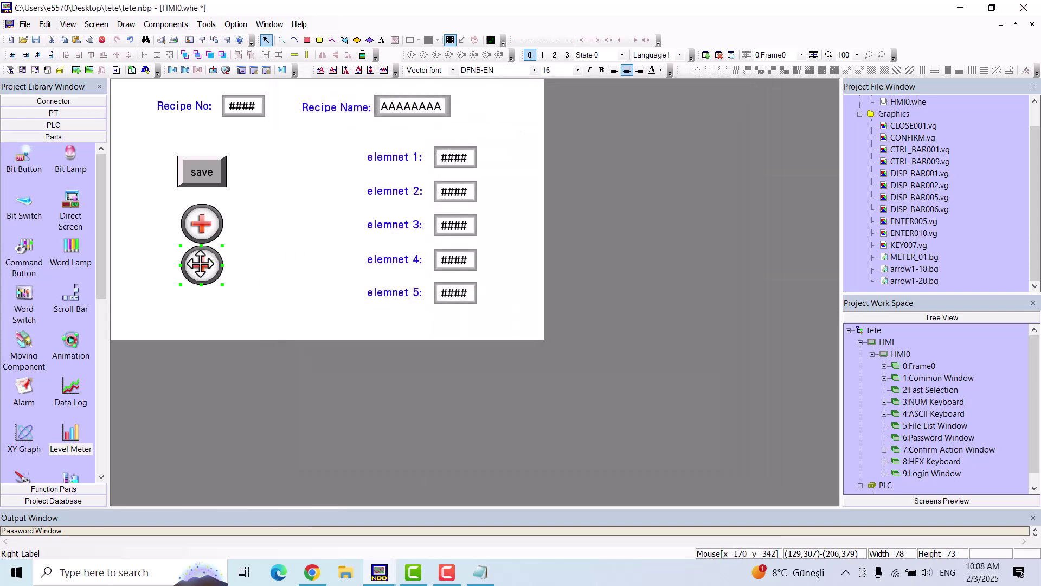
Assign the bitmap arrow1-20.bg to the lower command button and move it slightly down from the plus button
{"action": "double_click", "coordinate": [200, 264]}
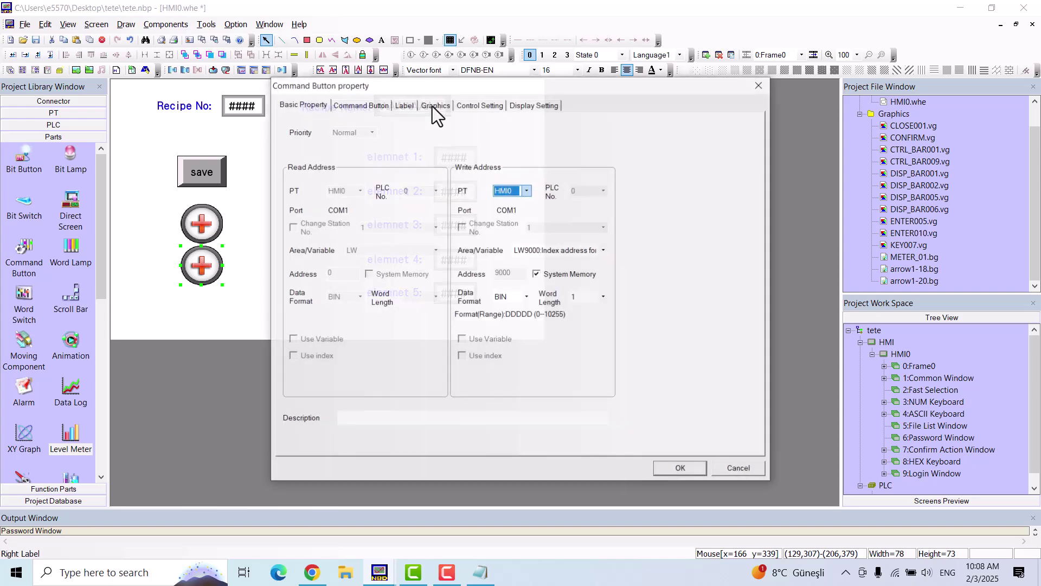
{"action": "left_click", "coordinate": [410, 105]}
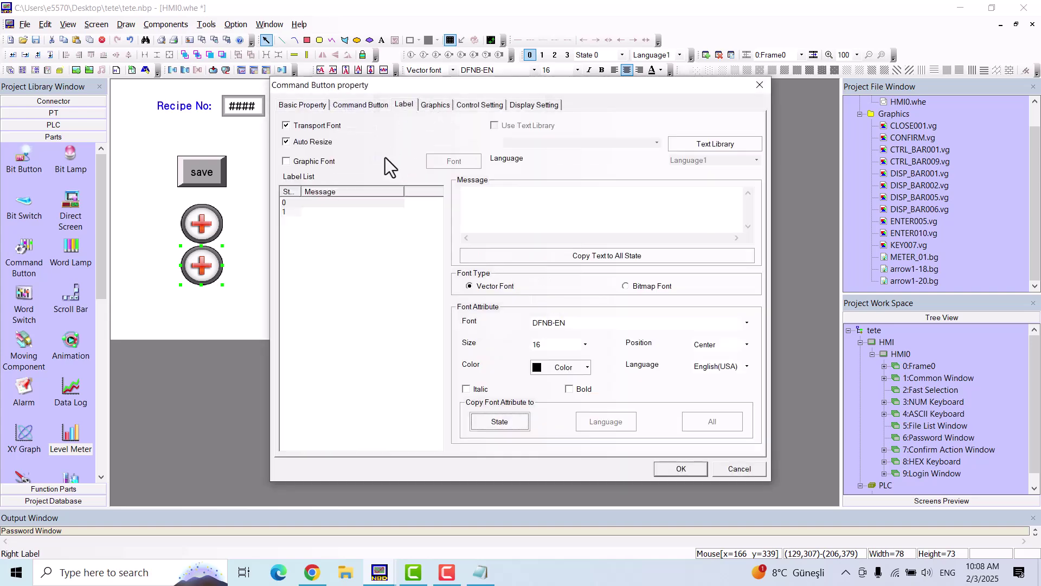
{"action": "left_click", "coordinate": [438, 106]}
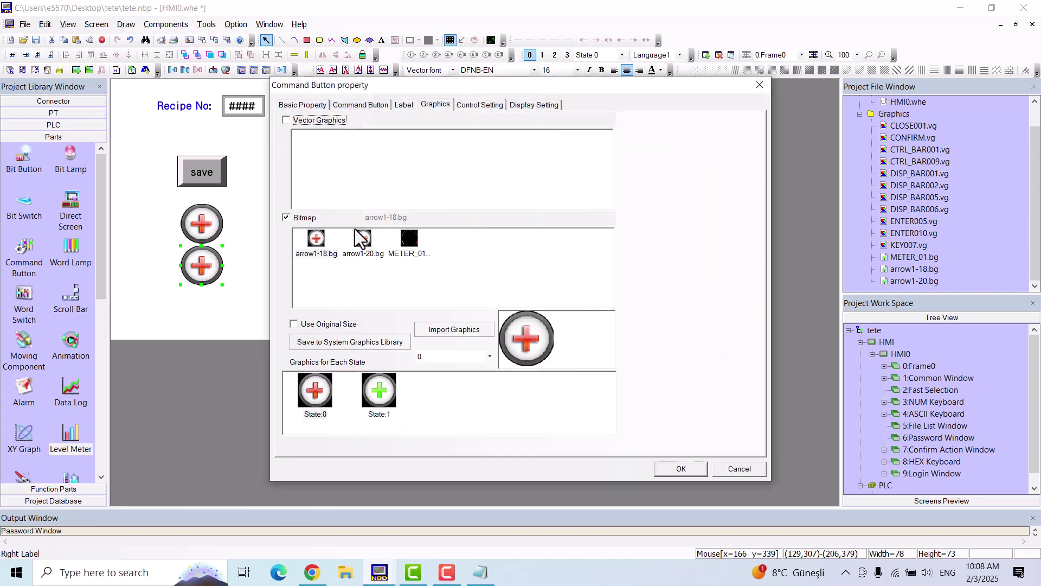
{"action": "left_click", "coordinate": [362, 238]}
{"action": "left_click", "coordinate": [679, 467]}
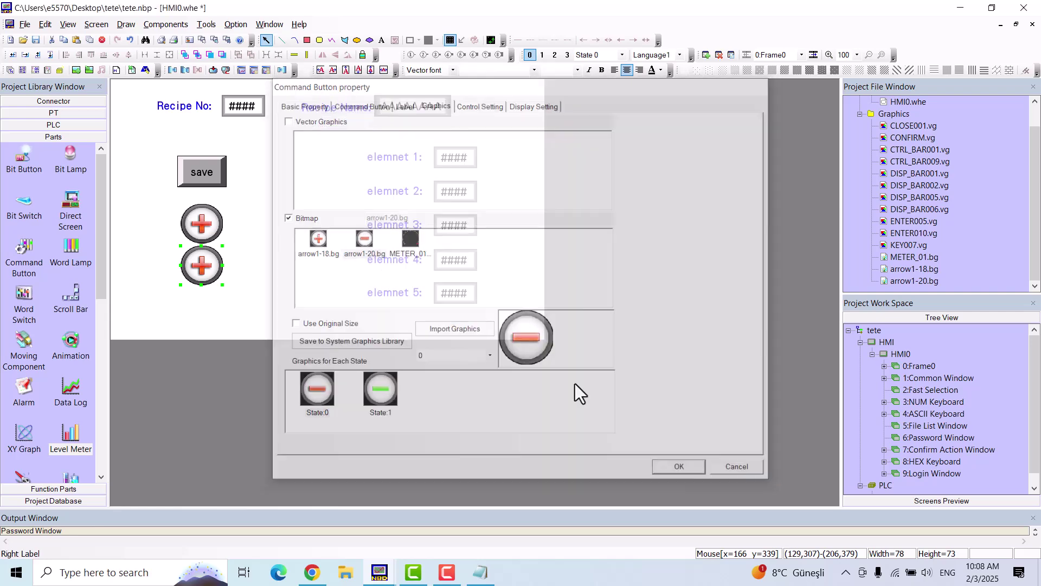
{"action": "left_click_drag", "start_coordinate": [204, 266], "coordinate": [202, 273]}
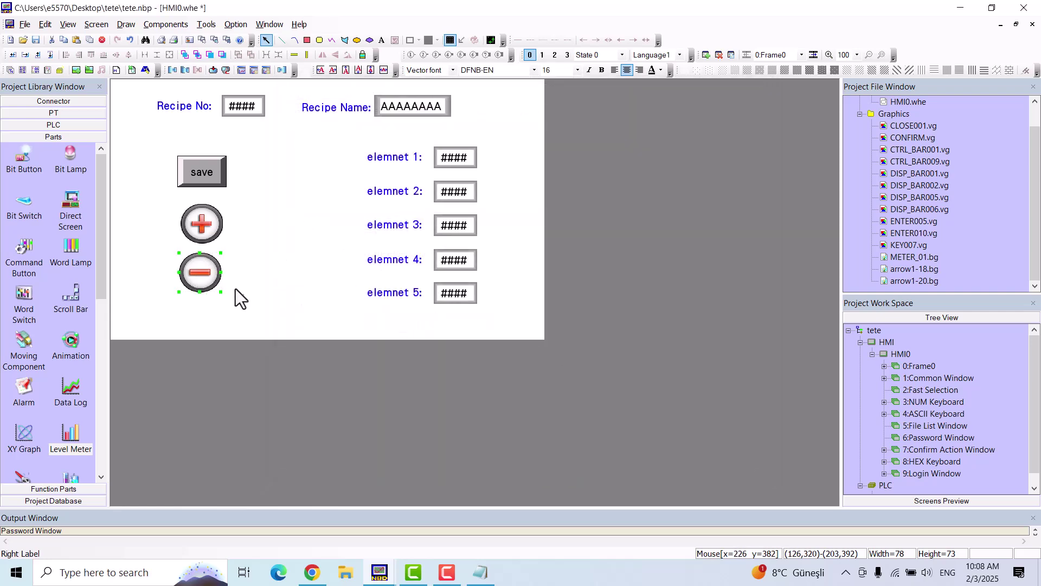
Switch to the Notepad notes and add the line "in this way we have 1000/20"
{"action": "left_click", "coordinate": [270, 326]}
{"action": "left_click", "coordinate": [470, 572]}
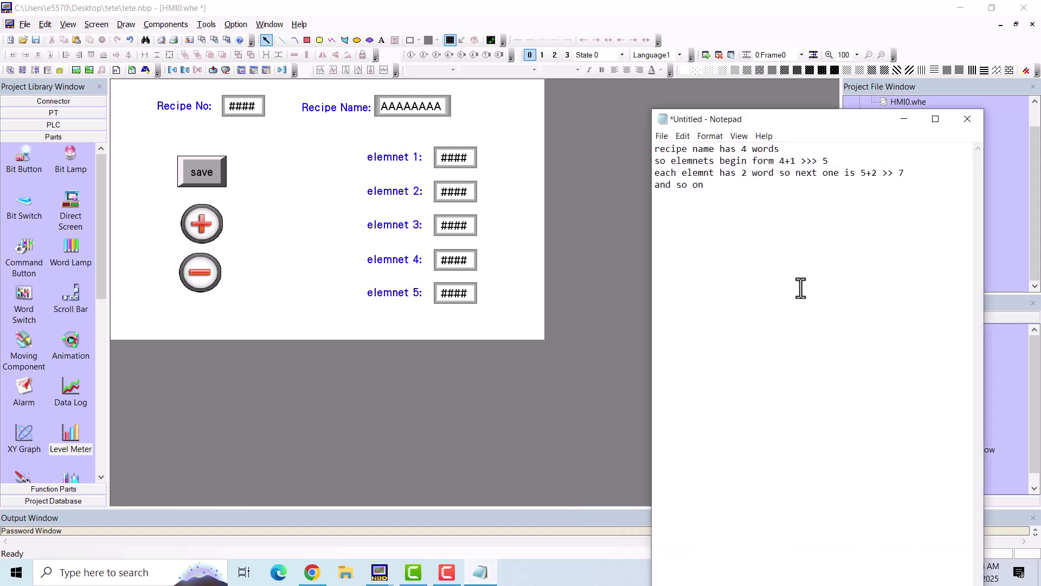
{"action": "type", "text": "in this way we have 2"}
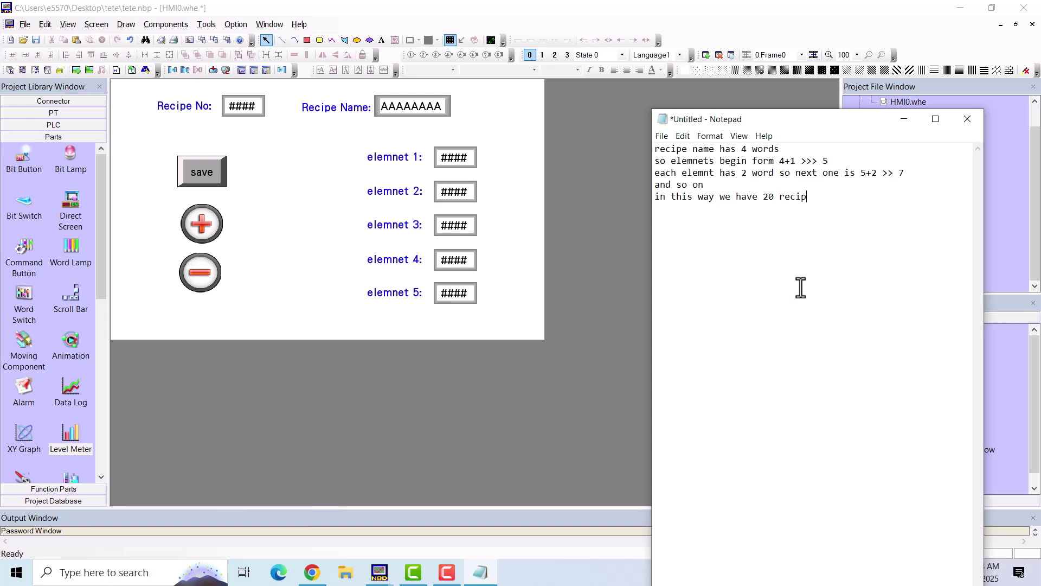
{"action": "key", "text": "BackSpace"}
{"action": "type", "text": "1000/5"}
{"action": "key", "text": "BackSpace"}
{"action": "type", "text": "20"}
Open the Windows Calculator and compute 1000/20
{"action": "left_click", "coordinate": [127, 577]}
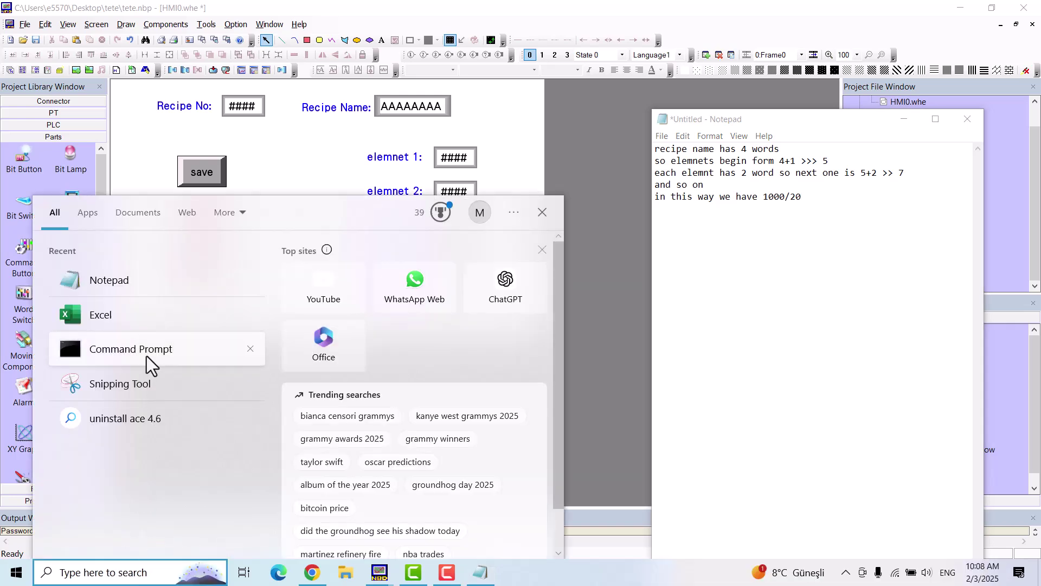
{"action": "type", "text": "cal"}
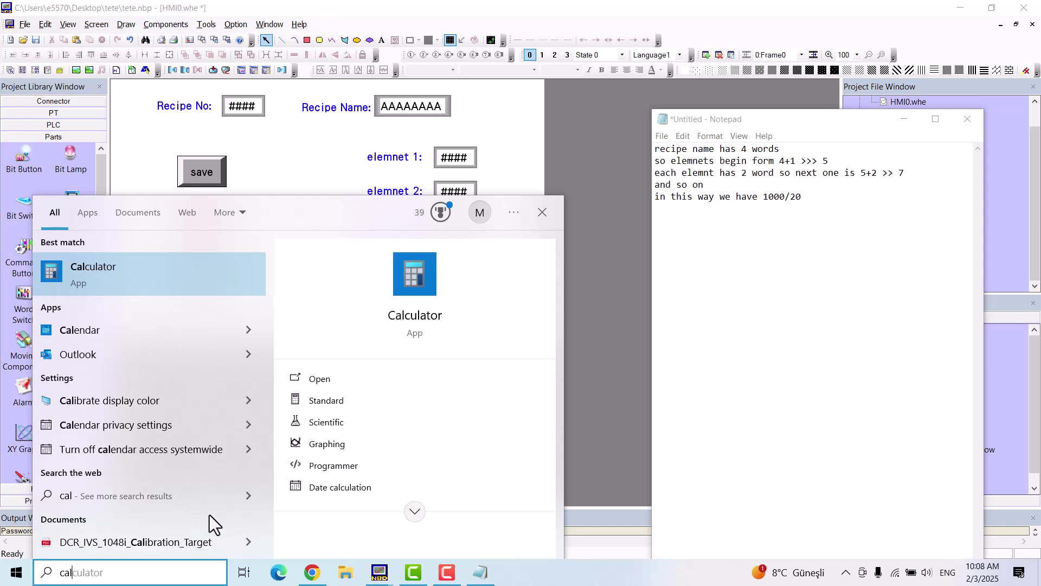
{"action": "key", "text": "Return"}
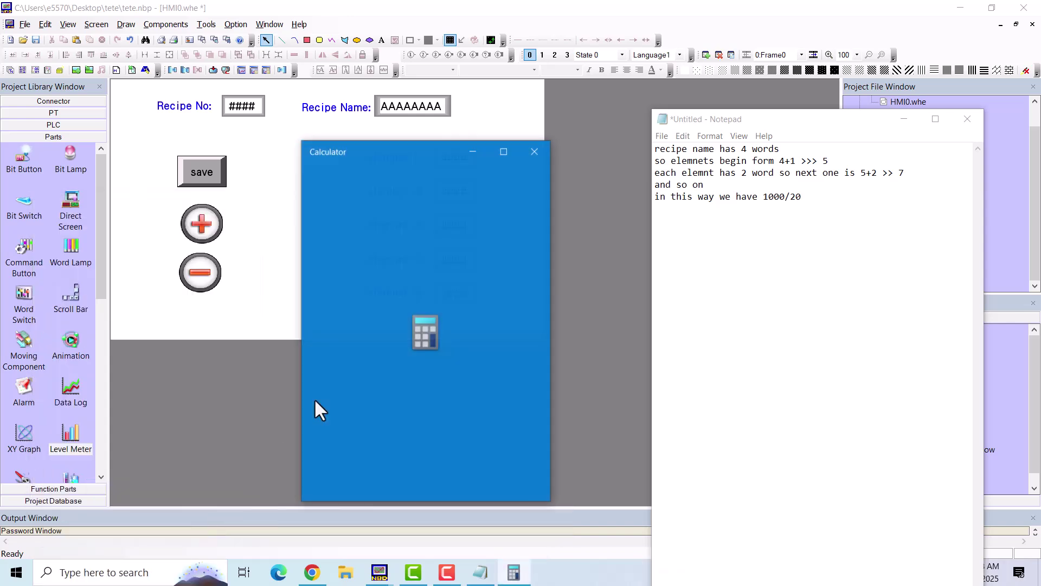
{"action": "type", "text": "1000/20"}
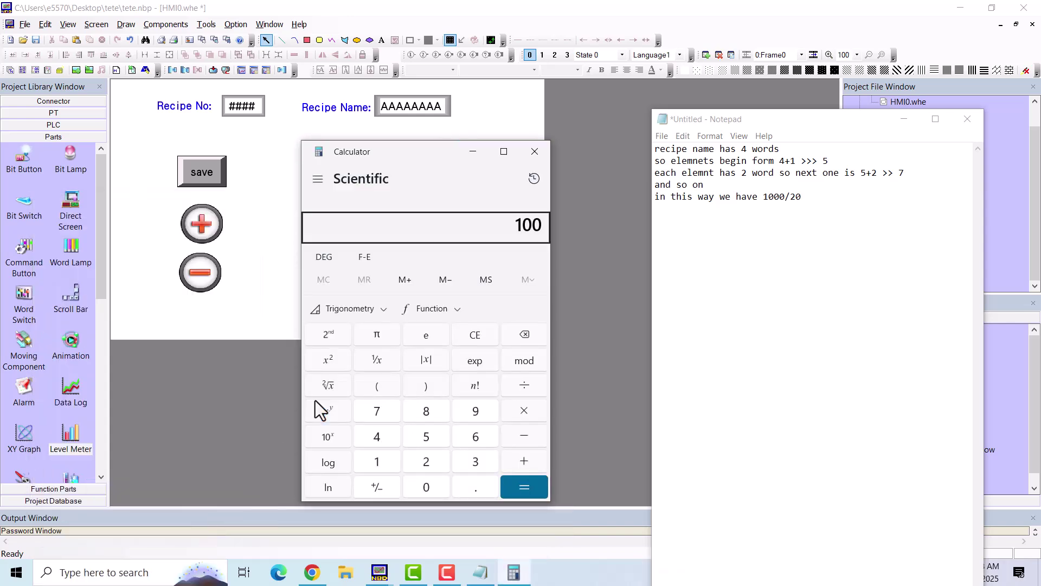
{"action": "key", "text": "Return"}
In Notepad, extend the last note line with ">> 50 recipe and each recipe has"
{"action": "left_click", "coordinate": [827, 202]}
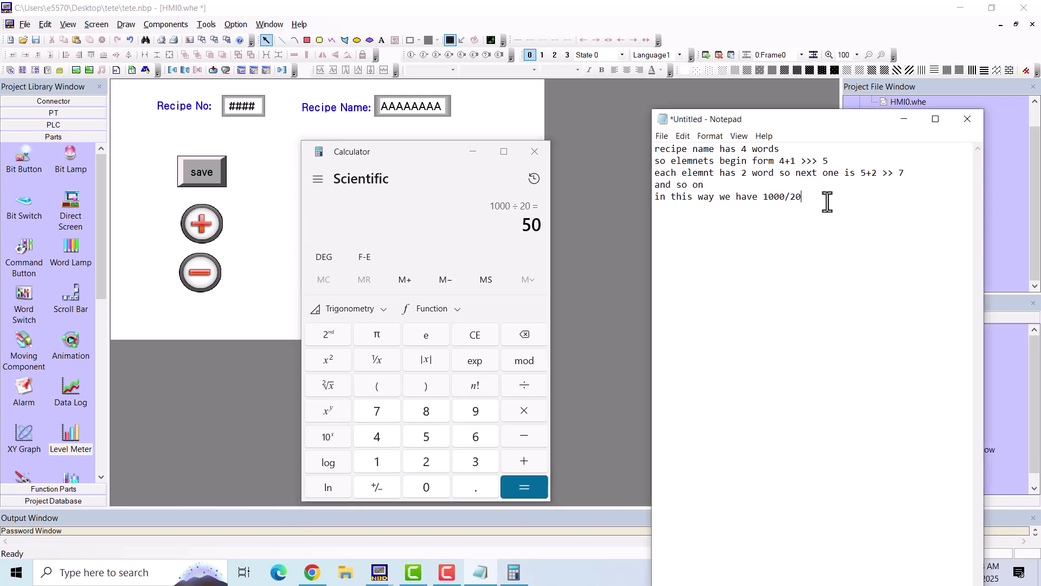
{"action": "type", "text": ">>"}
{"action": "type", "text": " 50"}
{"action": "type", "text": " recipe"}
{"action": "type", "text": " an"}
{"action": "type", "text": "ipe"}
{"action": "type", "text": " and each recipe has"}
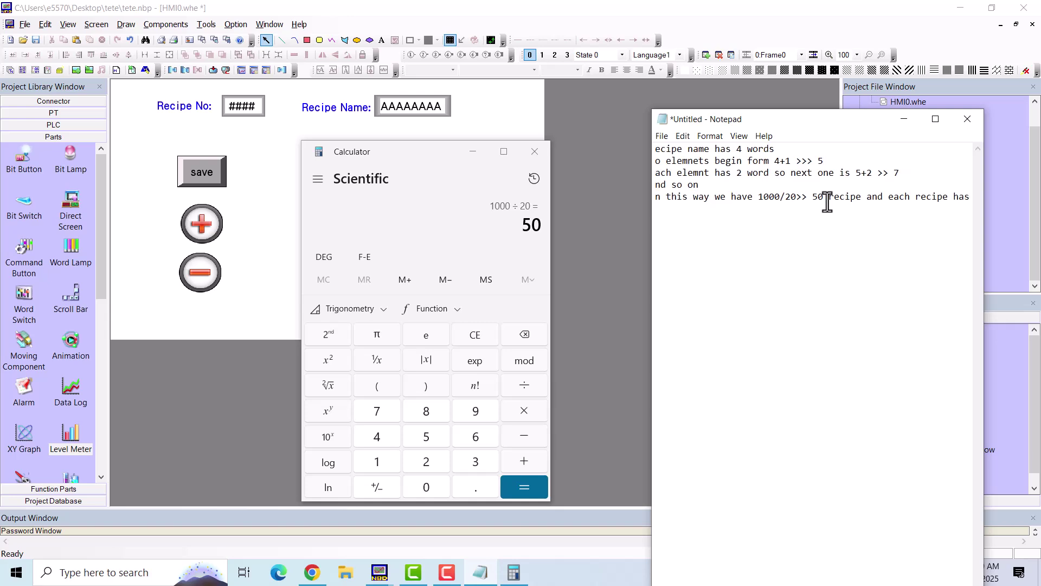
Add the note line "20 elements (word) or 10 elements (double)" and put Notepad and Calculator away to return to the HMI project
{"action": "key", "text": "Return"}
{"action": "type", "text": "20 elements (word) or 10 elements (dobl"}
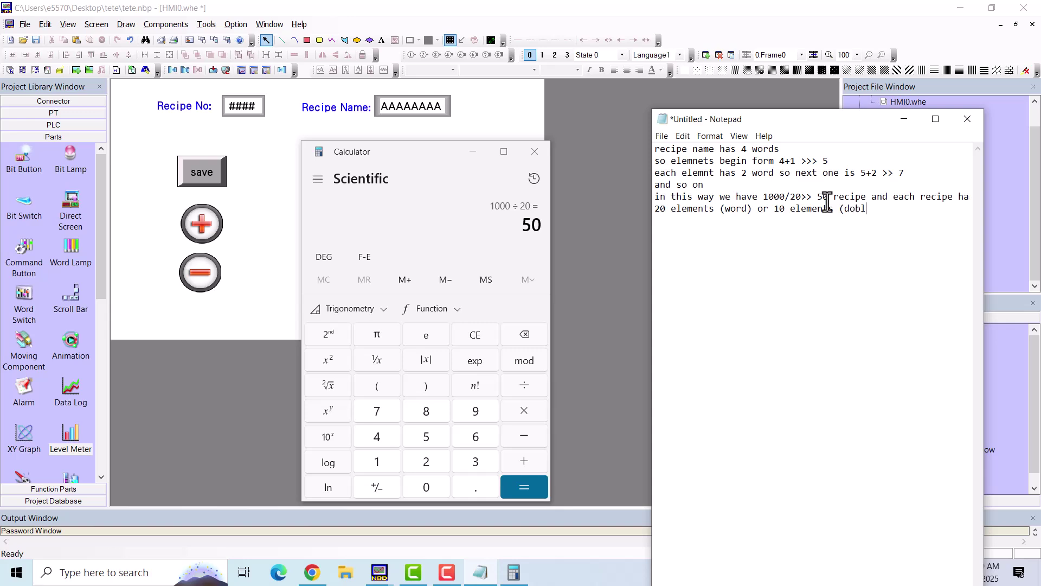
{"action": "key", "text": "BackSpace"}
{"action": "key", "text": "BackSpace"}
{"action": "type", "text": "uble"}
{"action": "left_click", "coordinate": [909, 123]}
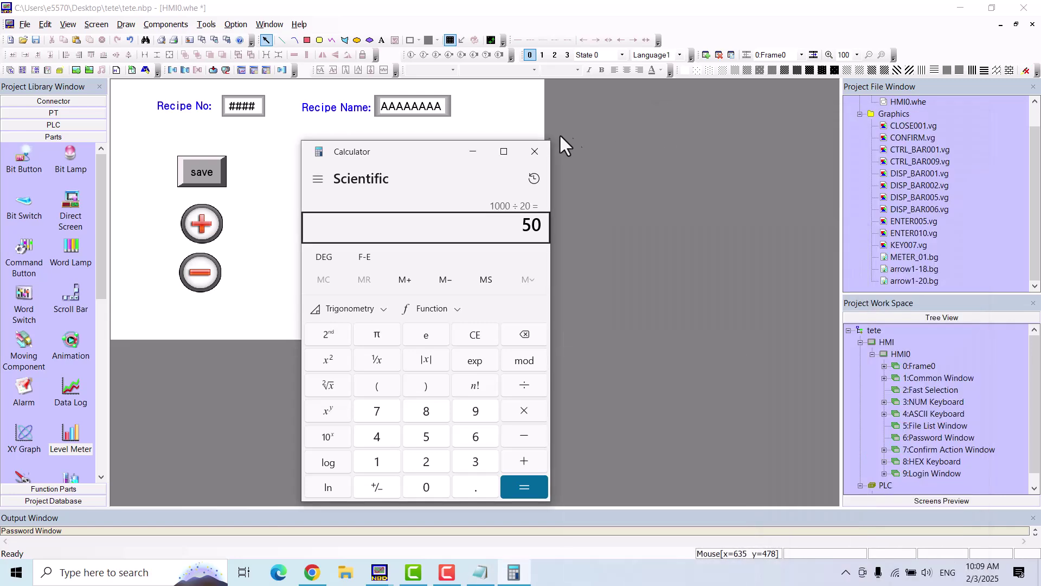
{"action": "left_click", "coordinate": [534, 152]}
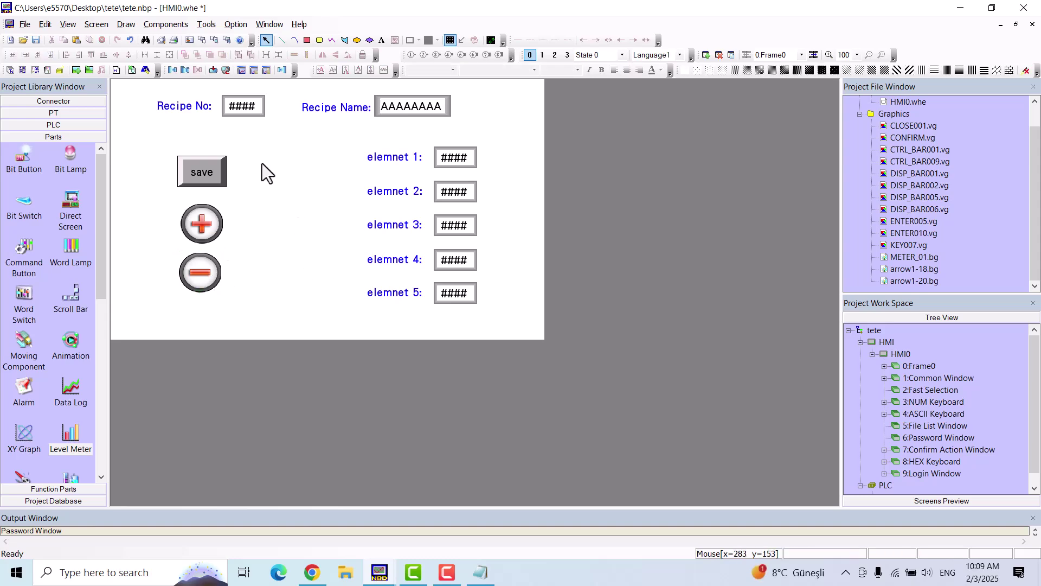
Add a number display reading area D, address 1000, and place it beside the element 1 input
{"action": "left_click", "coordinate": [167, 25]}
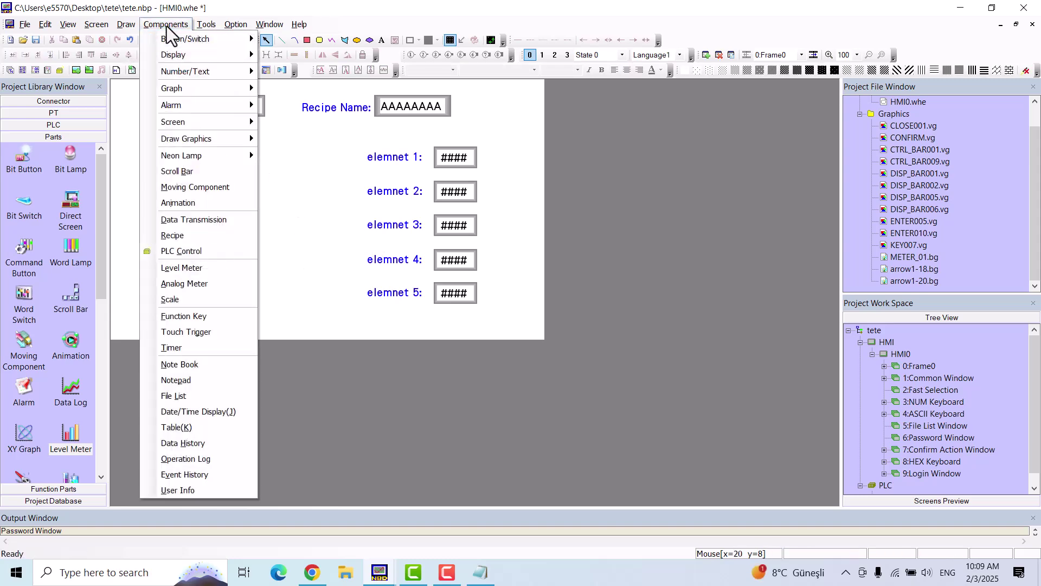
{"action": "mouse_move", "coordinate": [220, 76]}
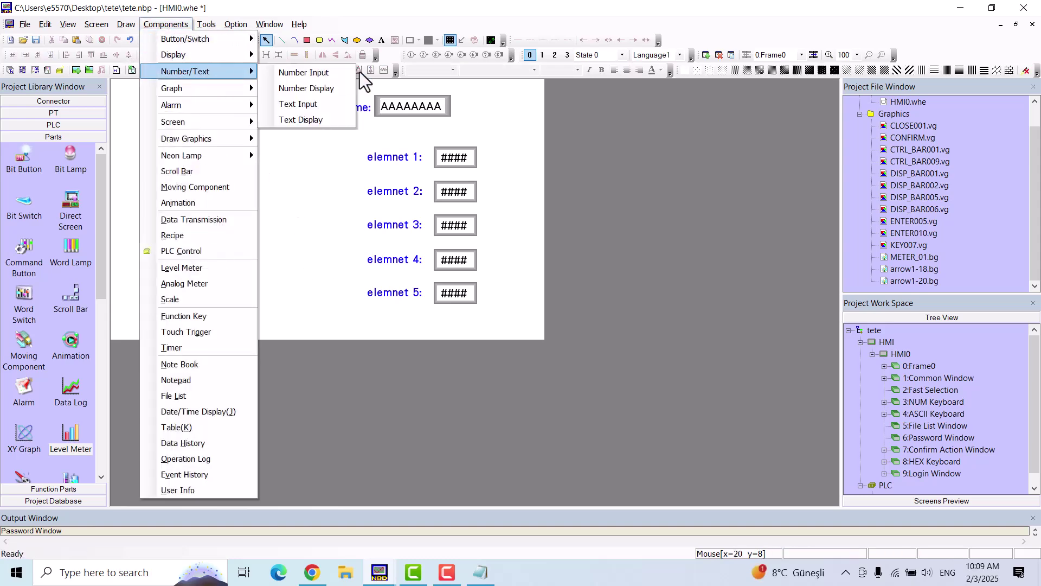
{"action": "left_click", "coordinate": [334, 87]}
{"action": "left_click", "coordinate": [514, 156]}
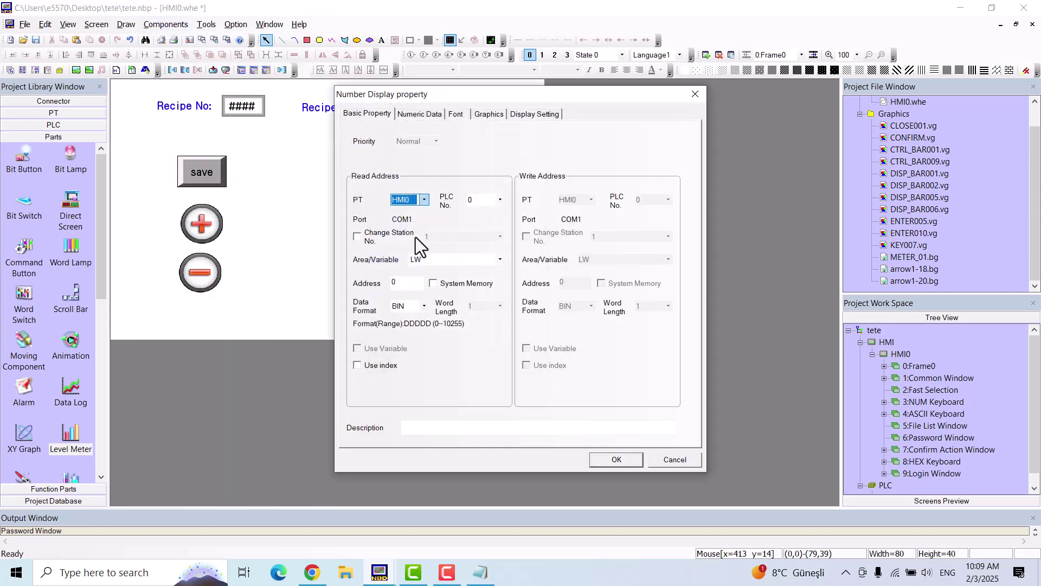
{"action": "left_click", "coordinate": [434, 263]}
{"action": "left_click", "coordinate": [425, 314]}
{"action": "left_click", "coordinate": [388, 282]}
{"action": "type", "text": "1000"}
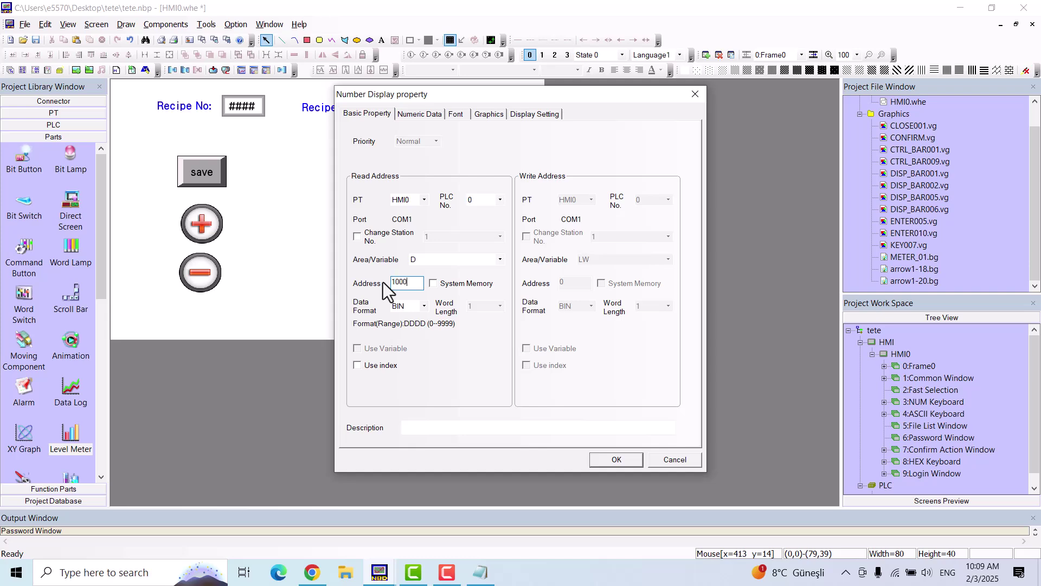
{"action": "left_click", "coordinate": [595, 460]}
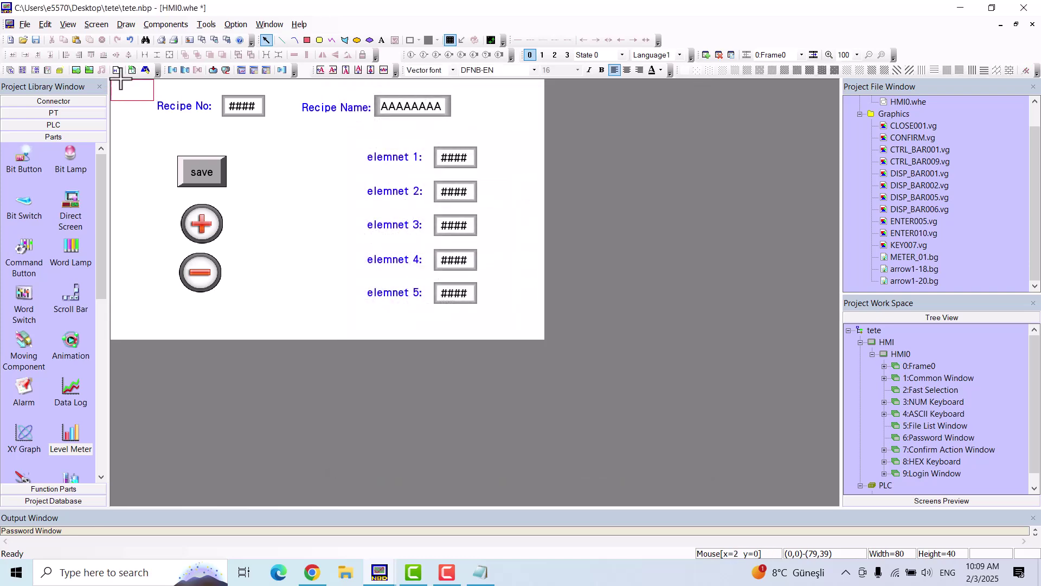
{"action": "left_click", "coordinate": [491, 149]}
Place a copy of the number display beside the element 2 input and set its address to 1002
{"action": "left_click_drag", "start_coordinate": [510, 157], "coordinate": [515, 193]}
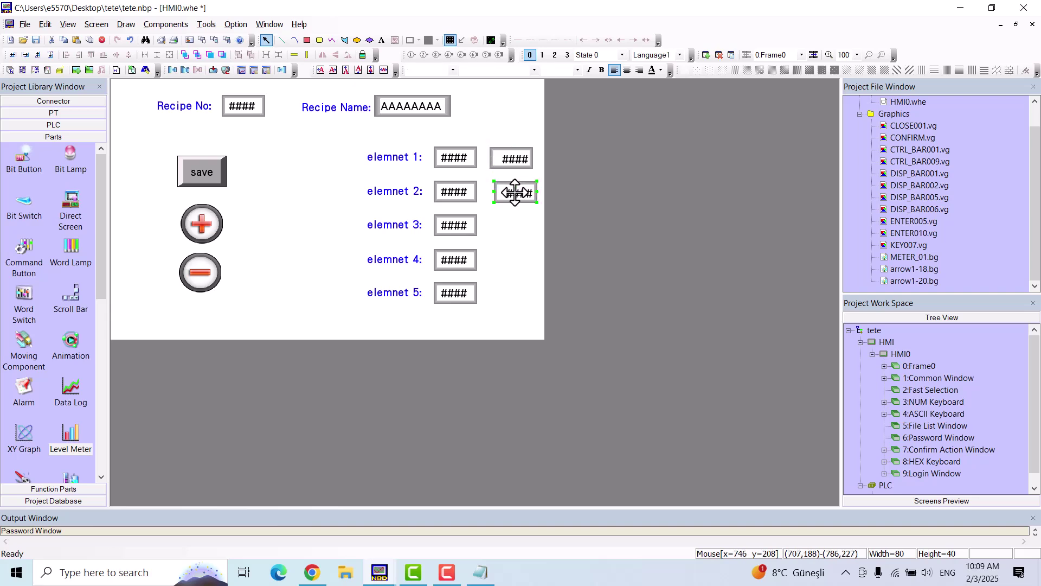
{"action": "double_click", "coordinate": [515, 197]}
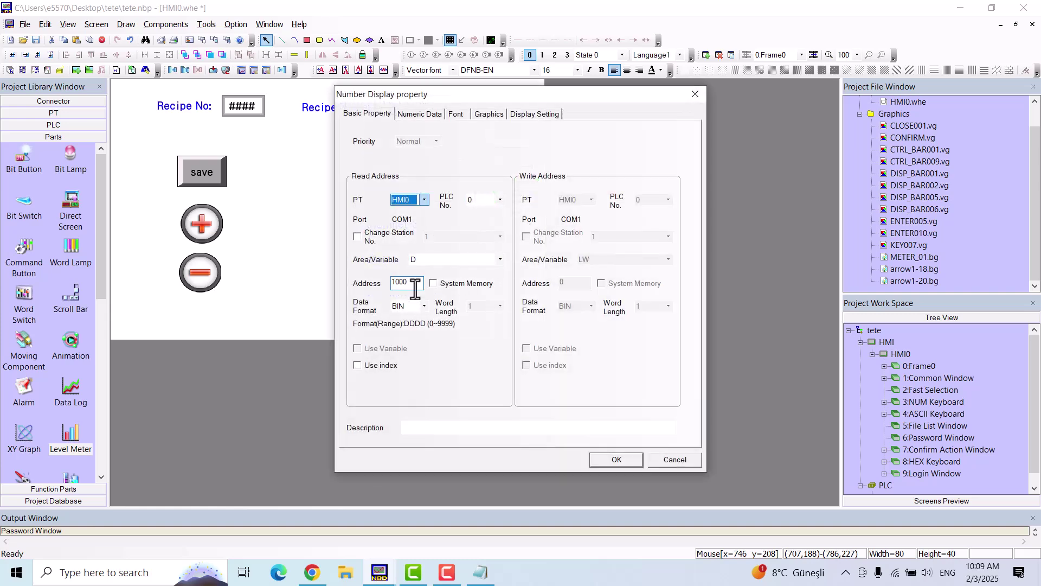
{"action": "left_click_drag", "start_coordinate": [403, 283], "coordinate": [412, 284]}
{"action": "type", "text": "2"}
{"action": "left_click", "coordinate": [626, 462]}
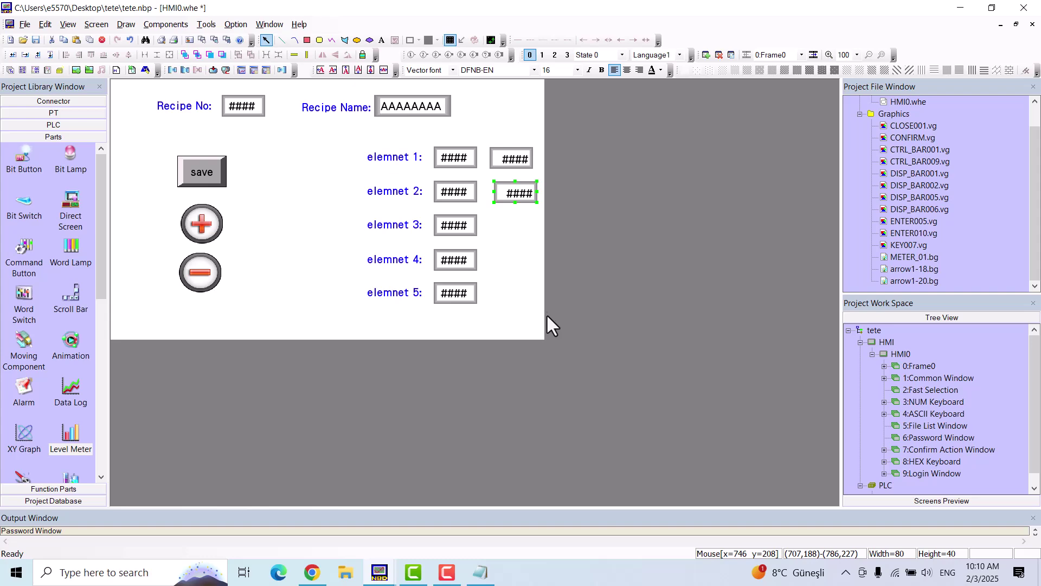
Place another copy of the number display beside the element 3 input and set its address to 1004
{"action": "key", "text": "ctrl+v"}
{"action": "left_click_drag", "start_coordinate": [523, 199], "coordinate": [516, 227]}
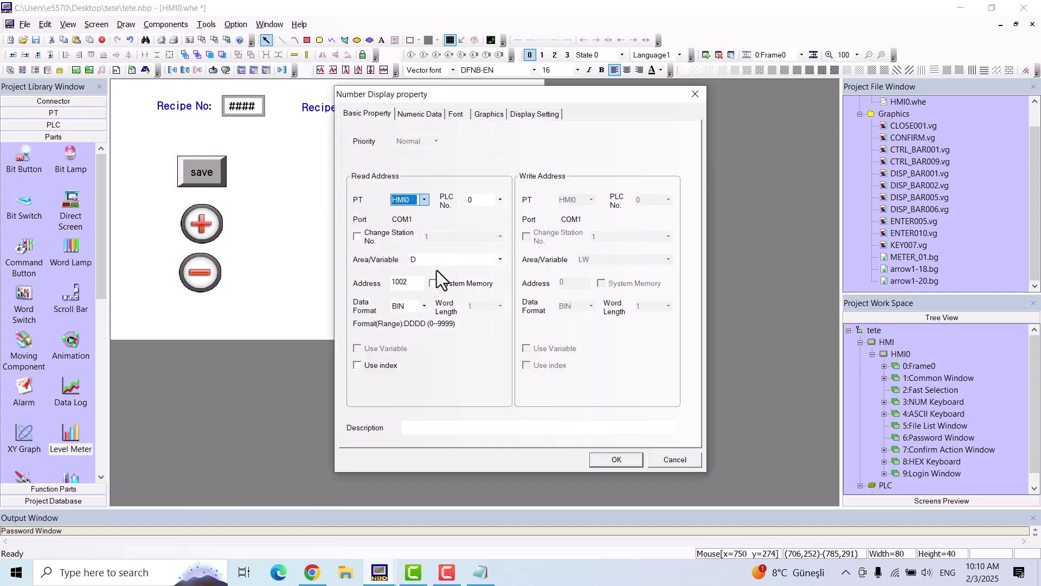
{"action": "left_click_drag", "start_coordinate": [404, 282], "coordinate": [411, 282]}
{"action": "type", "text": "4"}
{"action": "left_click", "coordinate": [616, 458]}
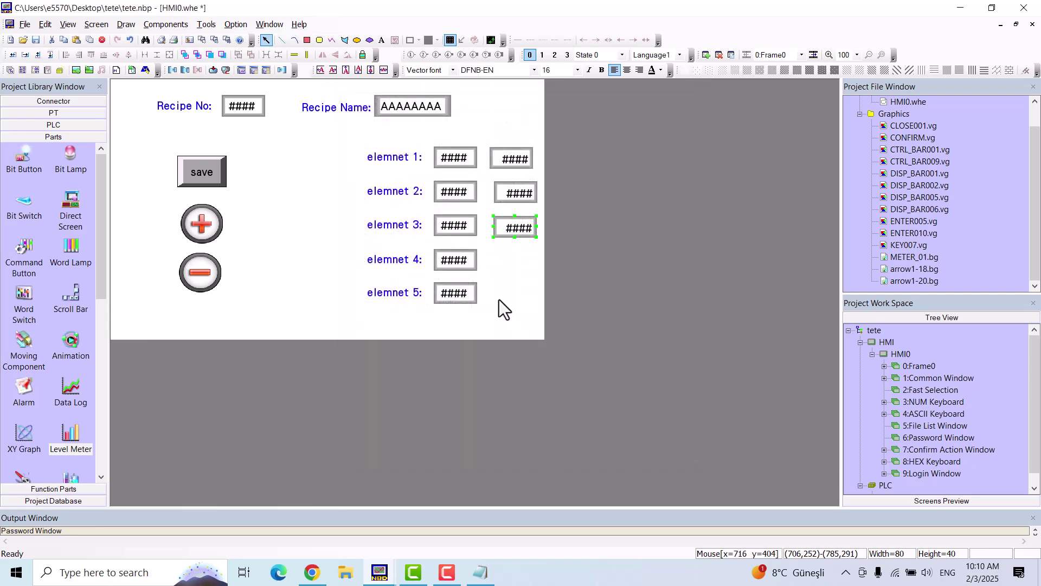
Place another copy of the number display beside the element 4 input and set its address to 1006
{"action": "key", "text": "ctrl+v"}
{"action": "left_click_drag", "start_coordinate": [522, 200], "coordinate": [515, 263]}
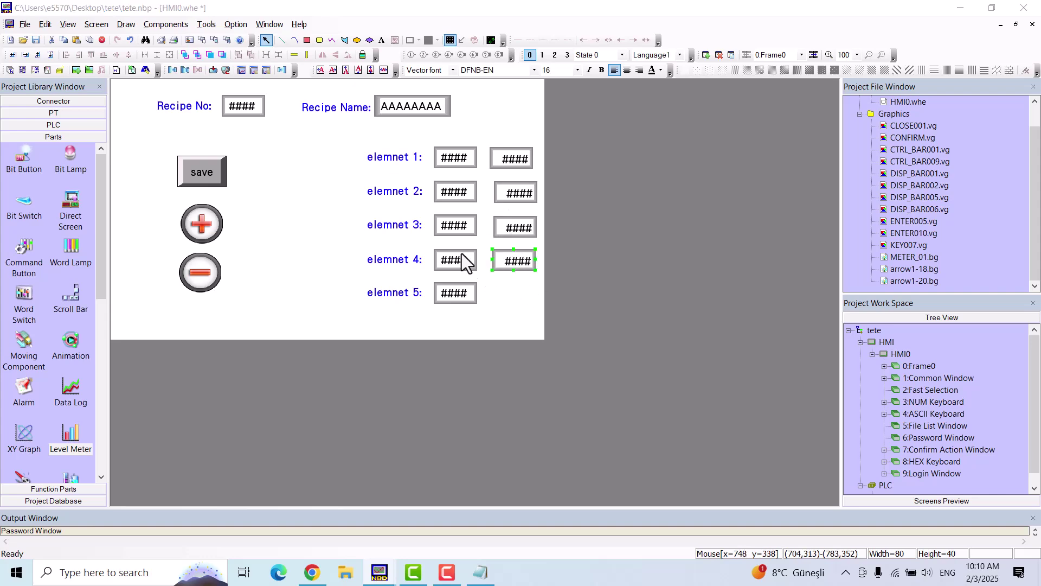
{"action": "double_click", "coordinate": [516, 263]}
{"action": "left_click_drag", "start_coordinate": [402, 279], "coordinate": [410, 279]}
{"action": "type", "text": "6"}
{"action": "left_click", "coordinate": [617, 459]}
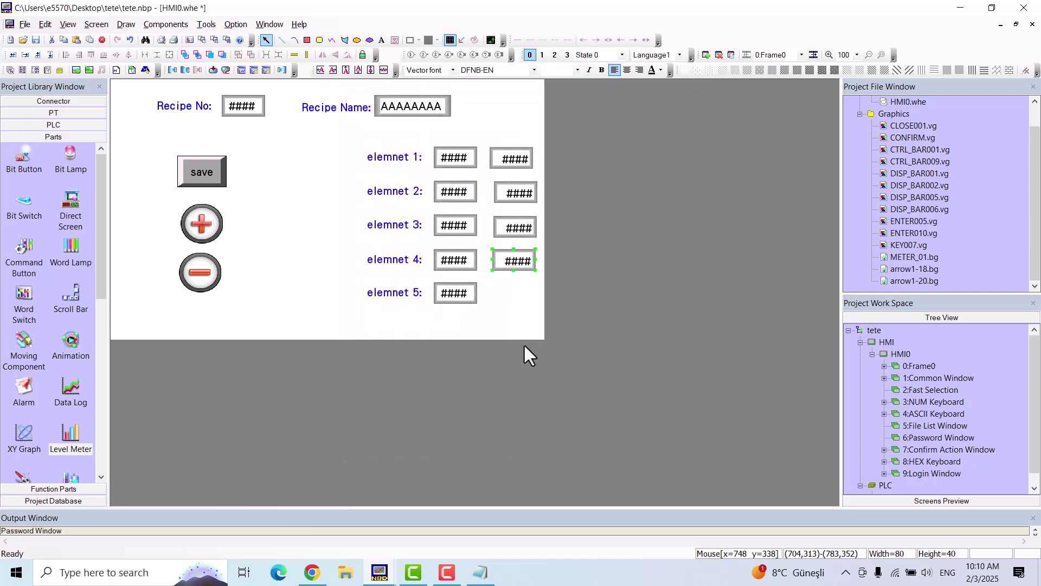
Place a fifth number display beside the element 5 input and set its address to 1008
{"action": "key", "text": "ctrl+v"}
{"action": "left_click_drag", "start_coordinate": [516, 196], "coordinate": [513, 293]}
{"action": "double_click", "coordinate": [513, 294]}
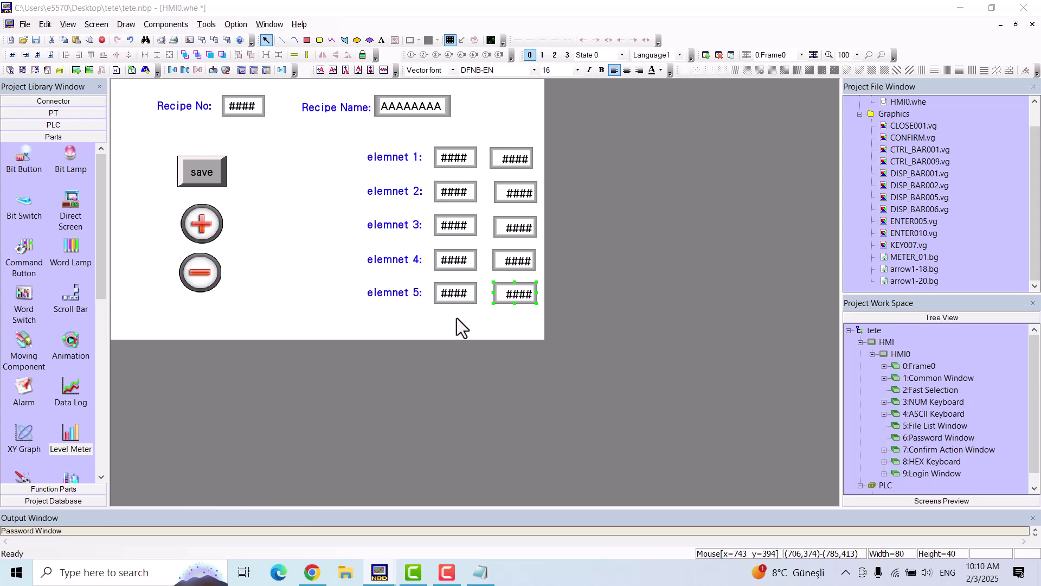
{"action": "left_click_drag", "start_coordinate": [403, 283], "coordinate": [411, 283]}
{"action": "type", "text": "8"}
{"action": "left_click", "coordinate": [617, 459]}
Align the five number displays in one column and shift all element labels, inputs and displays left
{"action": "left_click_drag", "start_coordinate": [468, 322], "coordinate": [606, 129]}
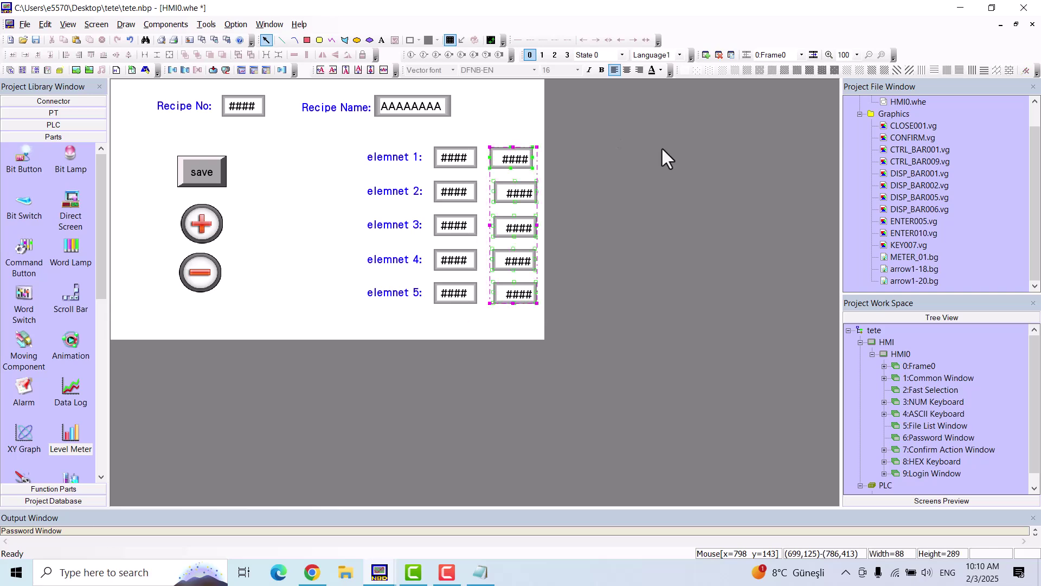
{"action": "left_click", "coordinate": [131, 56]}
{"action": "left_click_drag", "start_coordinate": [308, 148], "coordinate": [655, 313]}
{"action": "left_click_drag", "start_coordinate": [337, 137], "coordinate": [545, 320]}
{"action": "left_click_drag", "start_coordinate": [469, 168], "coordinate": [413, 172]}
{"action": "left_click", "coordinate": [502, 157]}
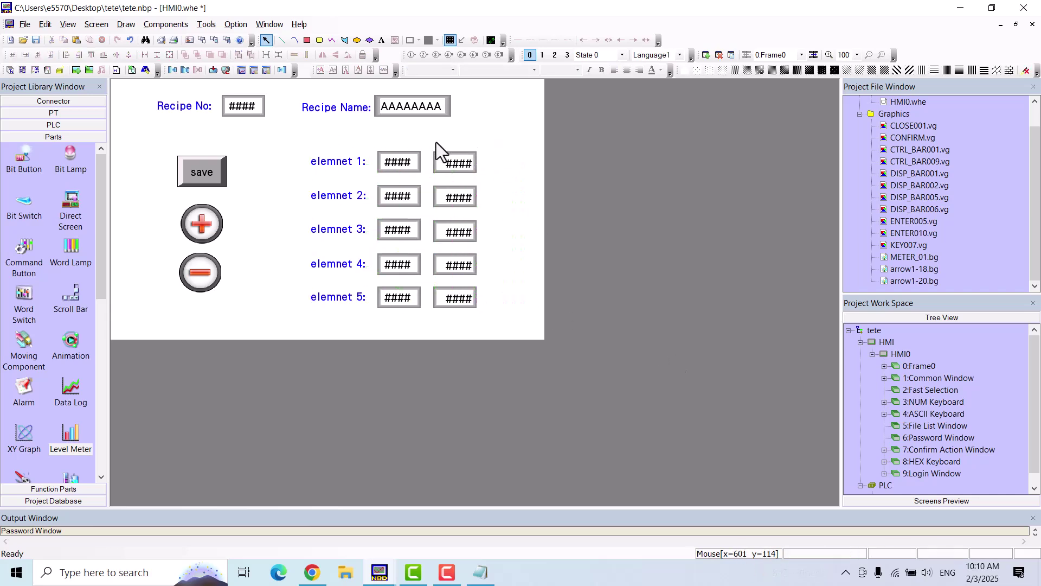
Duplicate the element 1 label above the input column and change its text to HMI
{"action": "left_click", "coordinate": [343, 160]}
{"action": "key", "text": "ctrl+c"}
{"action": "key", "text": "ctrl+v"}
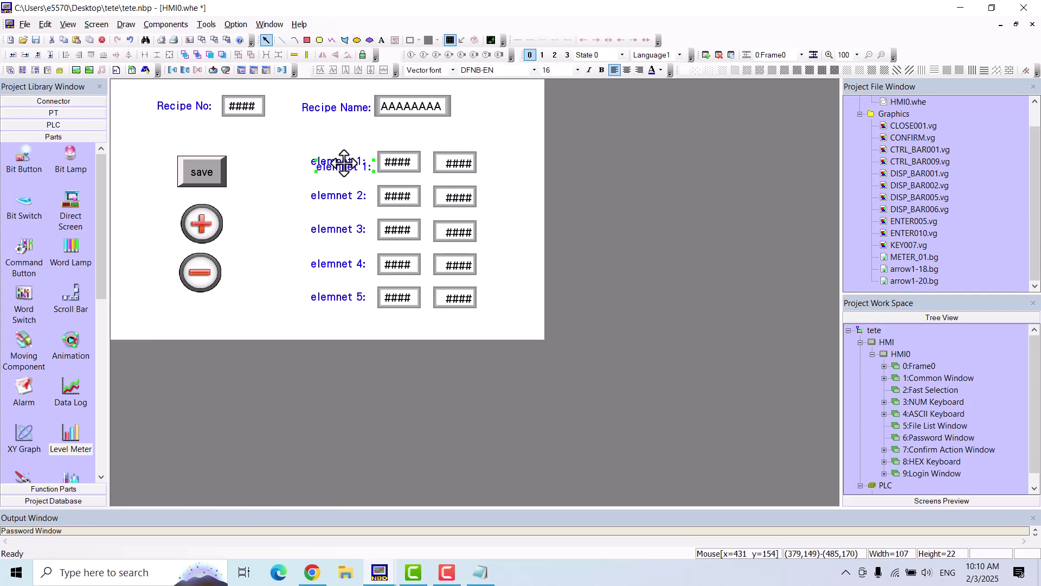
{"action": "left_click_drag", "start_coordinate": [343, 163], "coordinate": [399, 142]}
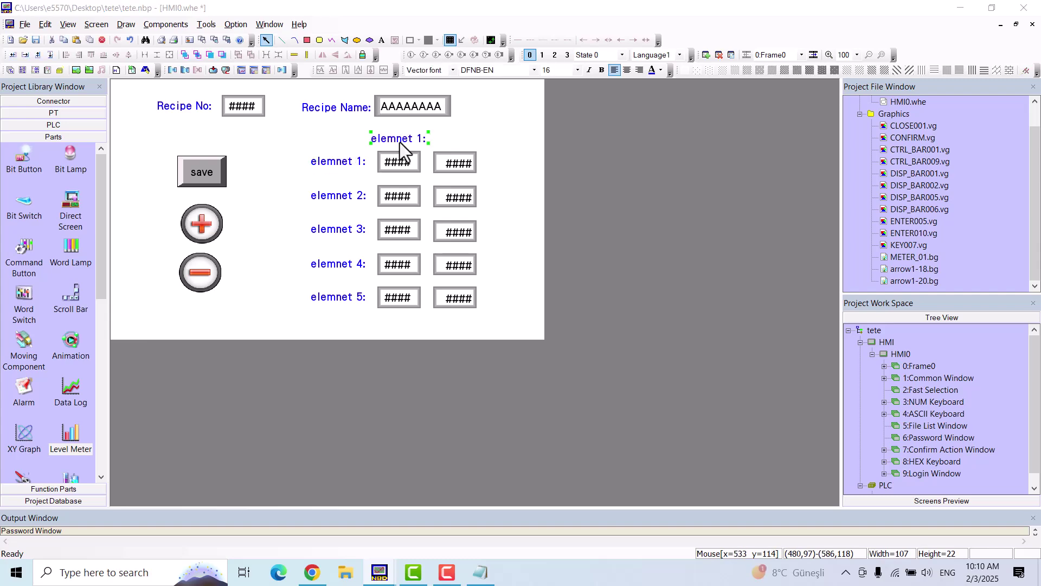
{"action": "double_click", "coordinate": [399, 140]}
{"action": "type", "text": "HMI"}
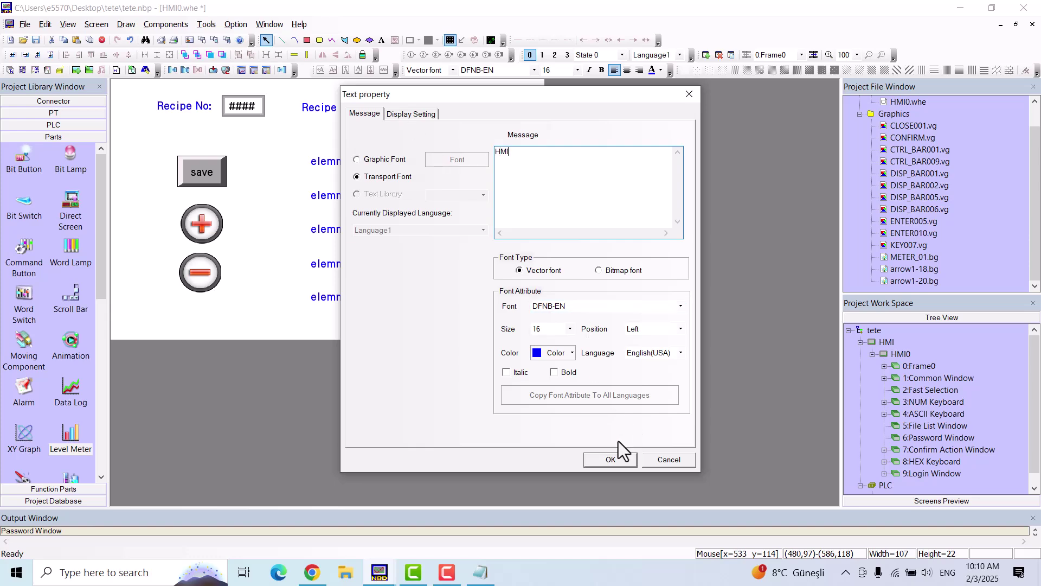
{"action": "left_click", "coordinate": [616, 458]}
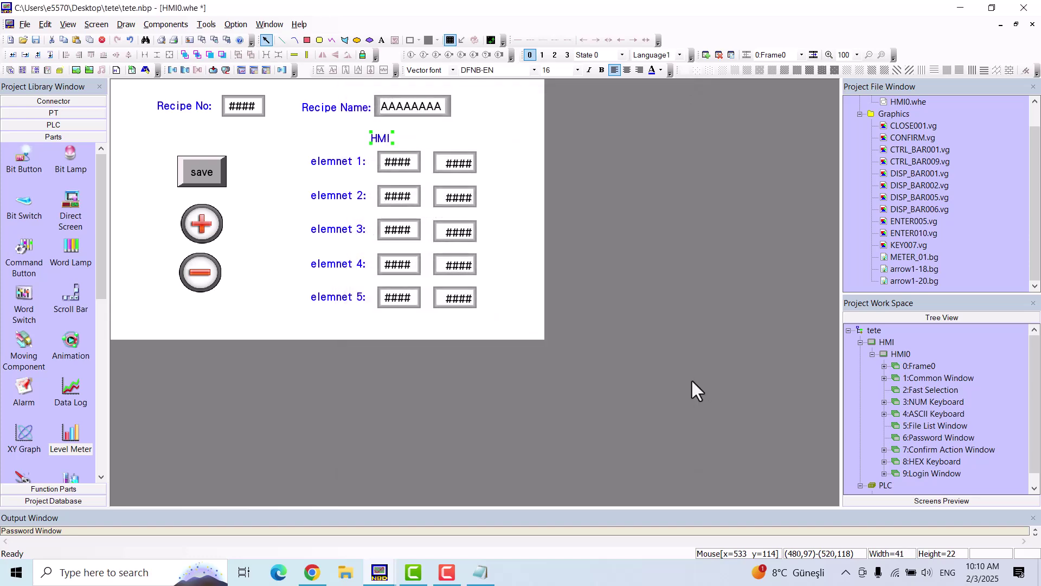
Centre the HMI heading over the inputs and place a copy above the number displays with the text PLC
{"action": "left_click", "coordinate": [404, 138]}
{"action": "left_click_drag", "start_coordinate": [404, 137], "coordinate": [454, 141]}
{"action": "double_click", "coordinate": [454, 141]}
{"action": "type", "text": "PLC"}
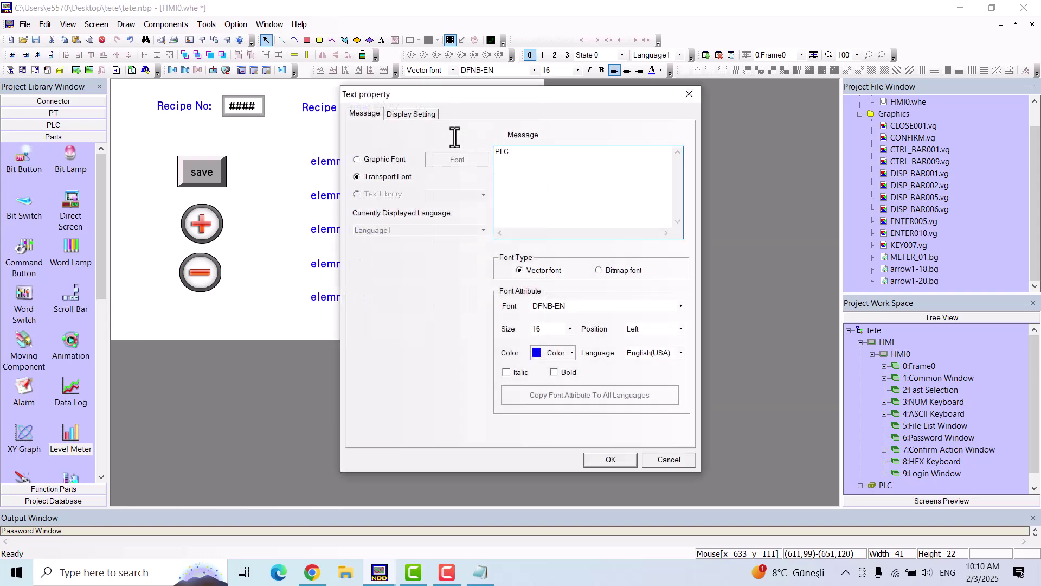
{"action": "left_click", "coordinate": [614, 462]}
{"action": "left_click", "coordinate": [520, 216]}
Centre-align the PLC heading with its five number displays and centre their text
{"action": "left_click_drag", "start_coordinate": [513, 124], "coordinate": [418, 334]}
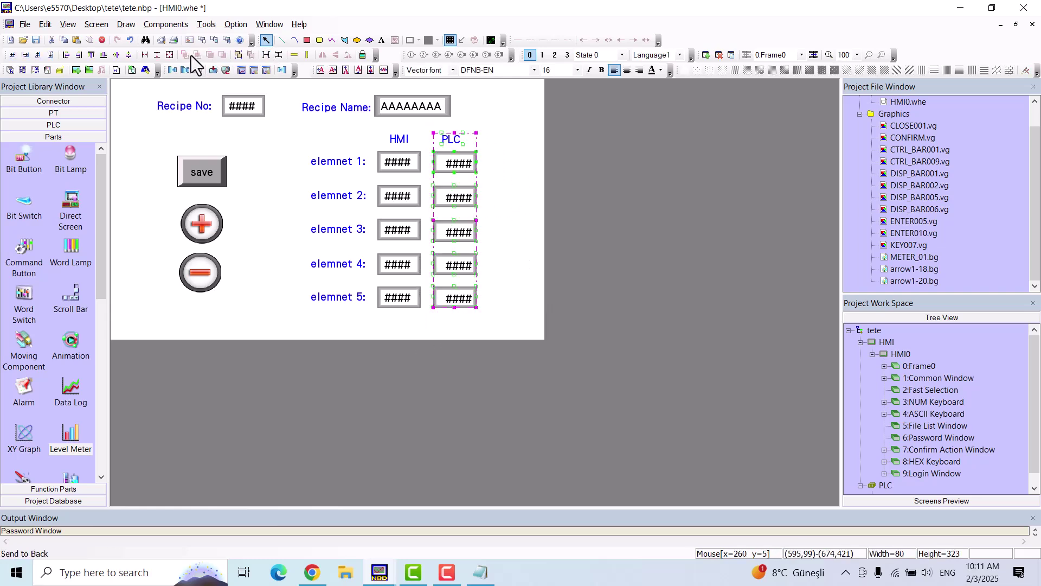
{"action": "left_click", "coordinate": [129, 56]}
{"action": "left_click", "coordinate": [384, 70]}
{"action": "left_click", "coordinate": [512, 175]}
Centre-align the HMI heading with its five element inputs and centre their text
{"action": "left_click_drag", "start_coordinate": [454, 330], "coordinate": [360, 115]}
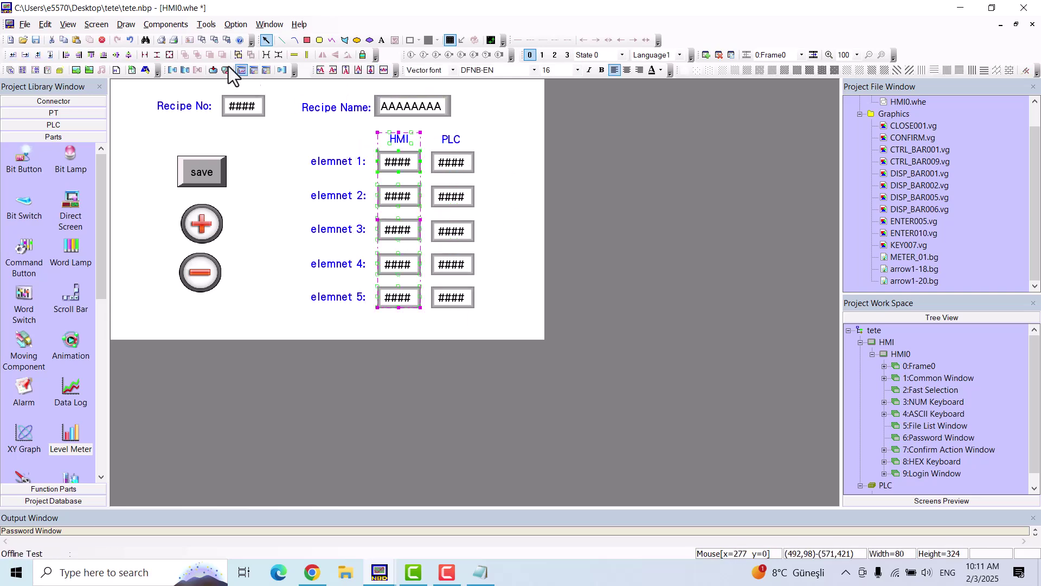
{"action": "left_click", "coordinate": [129, 56]}
{"action": "left_click", "coordinate": [384, 70]}
{"action": "left_click", "coordinate": [516, 171]}
Nudge the PLC heading and its displays right to widen the gap from the HMI column
{"action": "left_click_drag", "start_coordinate": [529, 332], "coordinate": [408, 123]}
{"action": "key", "text": "Right"}
{"action": "key", "text": "Right"}
{"action": "key", "text": "Right"}
{"action": "key", "text": "Right"}
{"action": "key", "text": "Right"}
{"action": "key", "text": "Right"}
{"action": "key", "text": "Right"}
{"action": "key", "text": "Right"}
{"action": "key", "text": "Right"}
{"action": "key", "text": "Right"}
{"action": "key", "text": "Right"}
{"action": "key", "text": "Right"}
{"action": "key", "text": "Right"}
{"action": "key", "text": "Right"}
{"action": "key", "text": "Right"}
{"action": "key", "text": "Right"}
{"action": "key", "text": "Right"}
{"action": "key", "text": "Right"}
{"action": "key", "text": "Right"}
{"action": "key", "text": "Right"}
{"action": "left_click", "coordinate": [539, 170]}
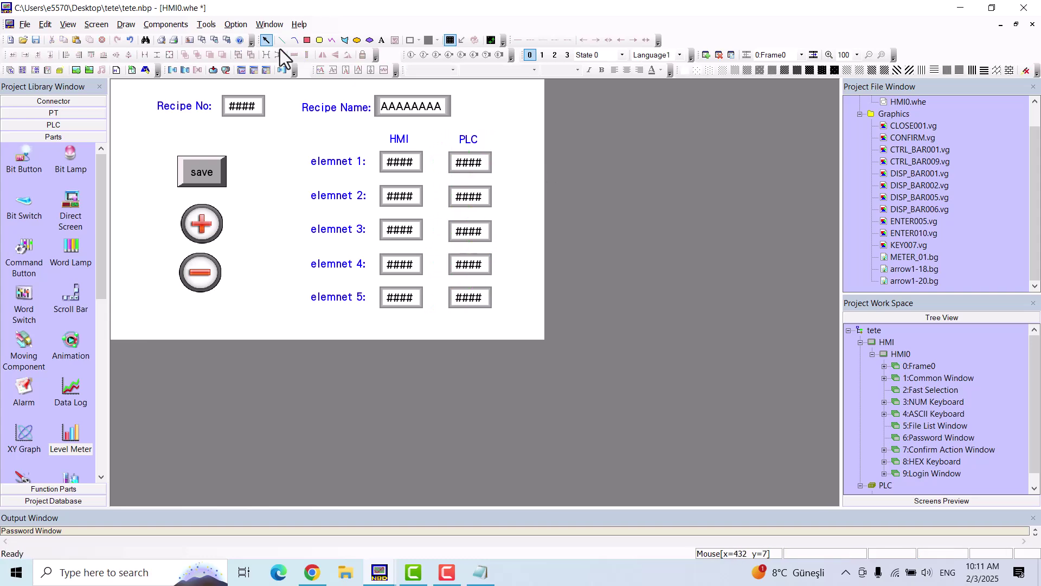
Recompile the project and start an offline test of HMI0
{"action": "left_click", "coordinate": [211, 29]}
{"action": "left_click", "coordinate": [234, 55]}
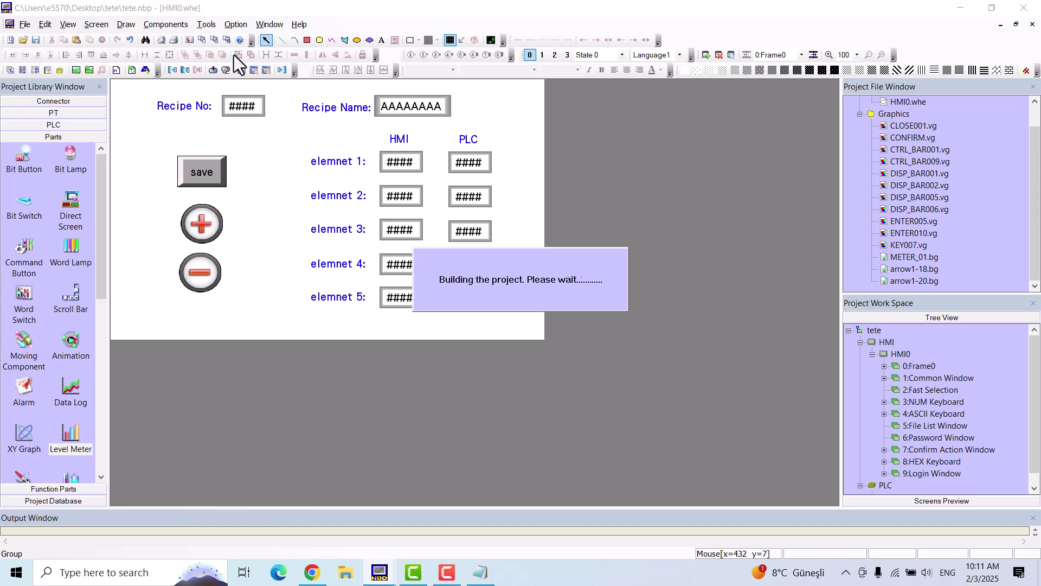
{"action": "left_click", "coordinate": [206, 24]}
{"action": "left_click", "coordinate": [247, 136]}
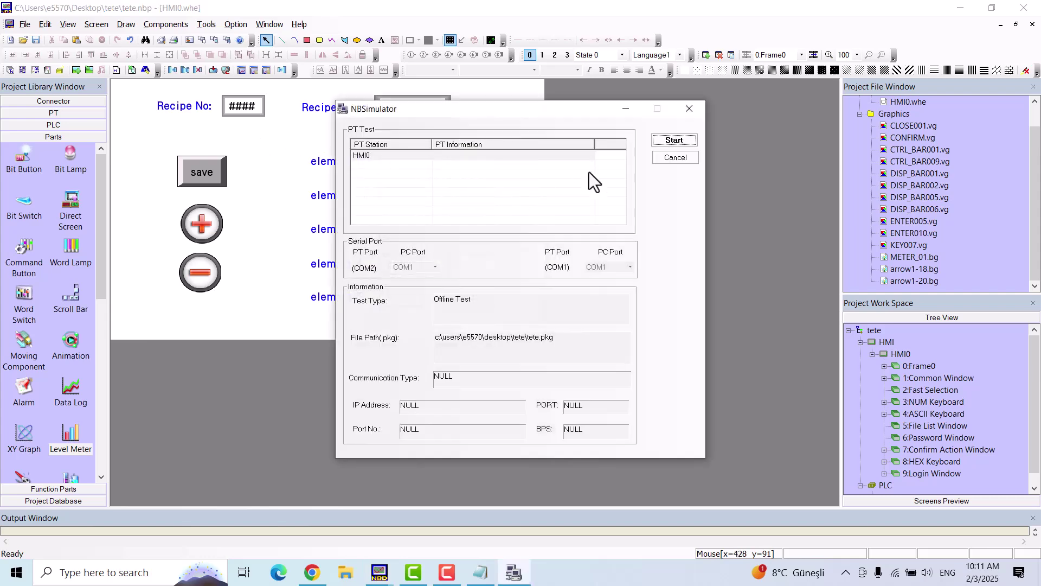
{"action": "left_click", "coordinate": [684, 141]}
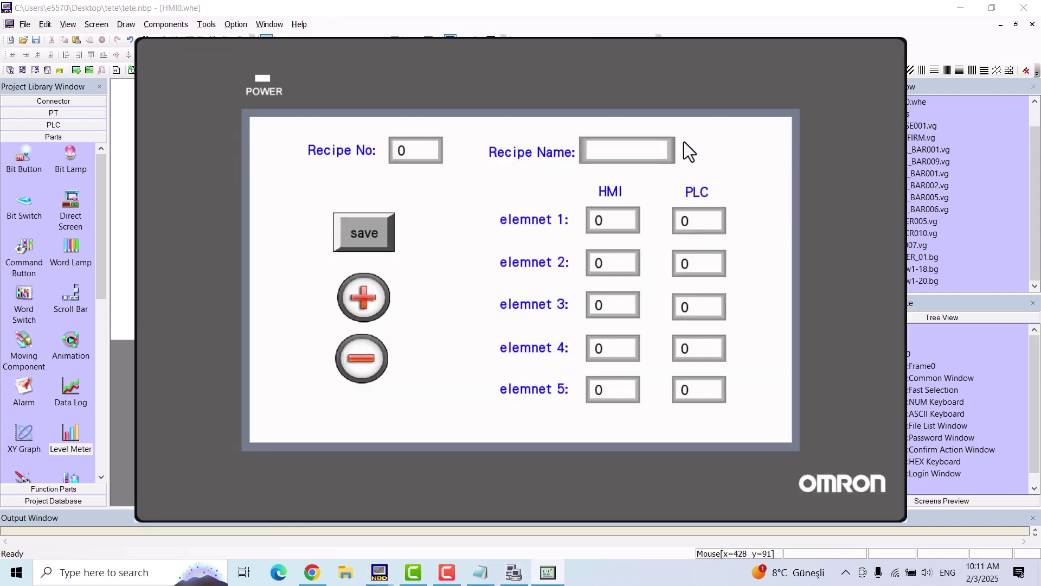
Name recipe 0 test and set its HMI element 1 to 50 and element 2 to 20
{"action": "left_click", "coordinate": [675, 145]}
{"action": "type", "text": "test"}
{"action": "key", "text": "Return"}
{"action": "left_click", "coordinate": [612, 218]}
{"action": "type", "text": "50"}
{"action": "key", "text": "Return"}
{"action": "left_click", "coordinate": [610, 262]}
{"action": "type", "text": "20"}
{"action": "key", "text": "Return"}
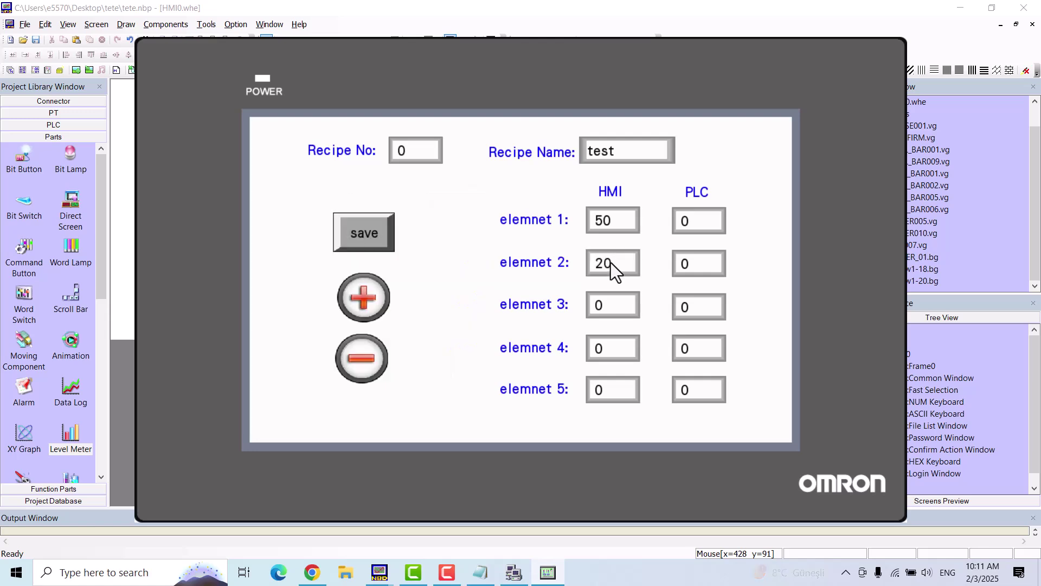
Set HMI elements 3, 4 and 5 to 35, 12 and 70, and save the test recipe
{"action": "left_click", "coordinate": [626, 306]}
{"action": "type", "text": "35"}
{"action": "key", "text": "Return"}
{"action": "left_click", "coordinate": [613, 357]}
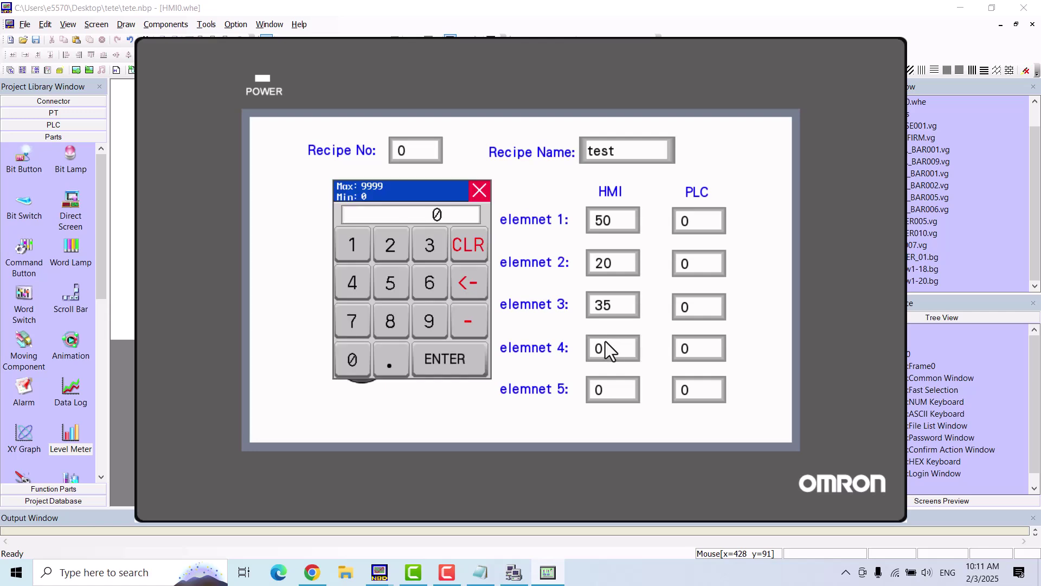
{"action": "type", "text": "12"}
{"action": "key", "text": "Return"}
{"action": "left_click", "coordinate": [614, 395]}
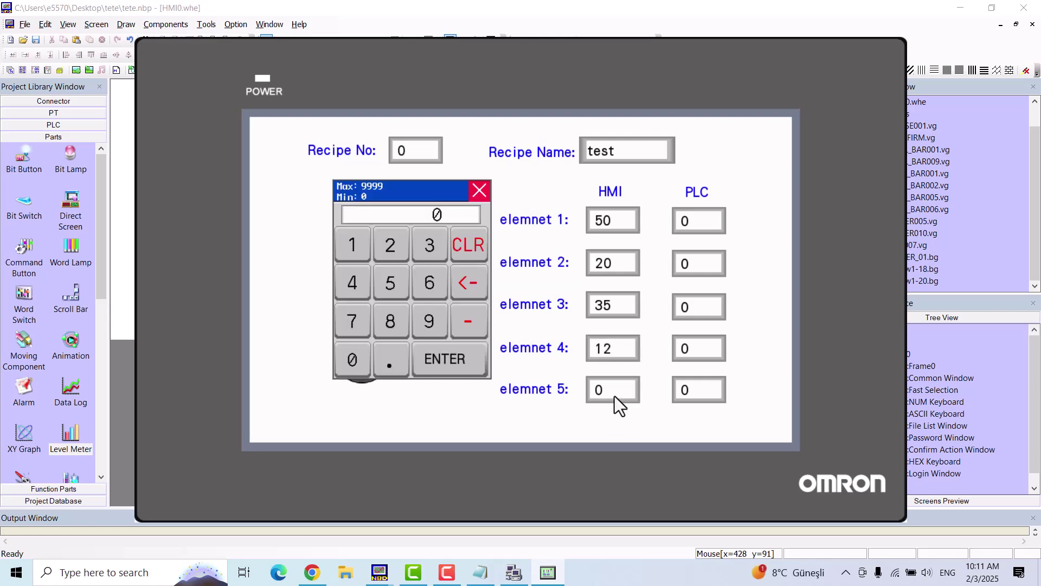
{"action": "type", "text": "70"}
{"action": "key", "text": "Return"}
{"action": "left_click", "coordinate": [359, 226]}
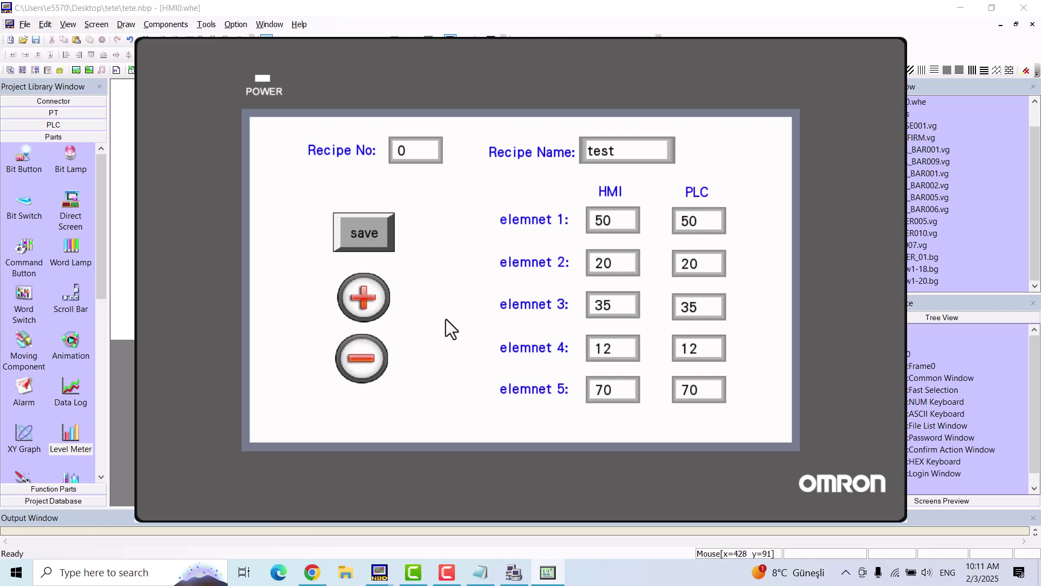
Advance to the next recipe, name it test2, and set HMI element 1 to 11 and element 2 to 65
{"action": "left_click", "coordinate": [362, 298]}
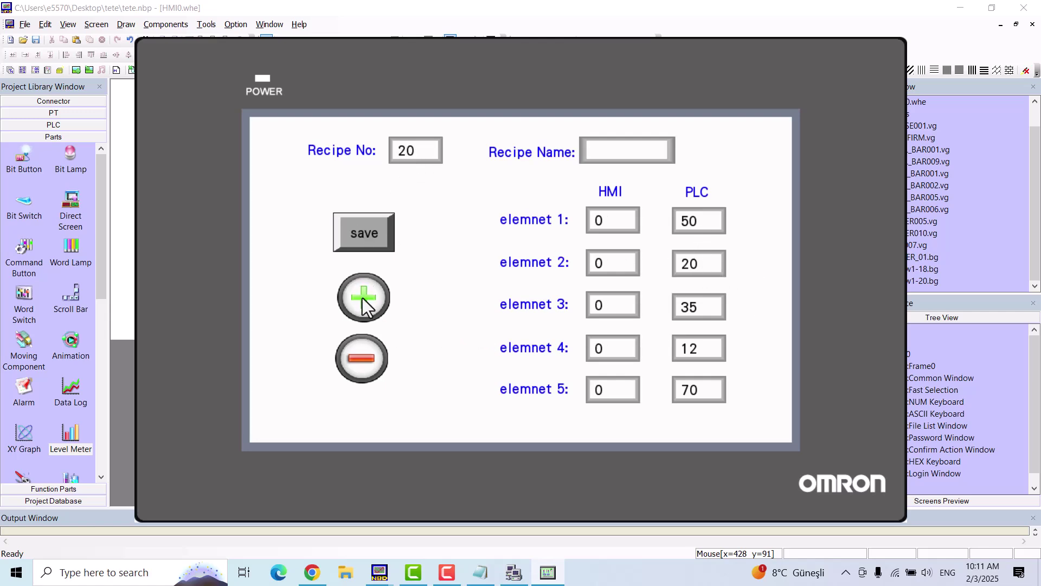
{"action": "left_click", "coordinate": [637, 161]}
{"action": "type", "text": "test2"}
{"action": "key", "text": "Return"}
{"action": "left_click", "coordinate": [616, 220]}
{"action": "type", "text": "11"}
{"action": "key", "text": "Return"}
{"action": "left_click", "coordinate": [606, 265]}
{"action": "type", "text": "65"}
{"action": "key", "text": "Return"}
Set HMI elements 3, 4 and 5 to 94, 100 and 654, and save the test2 recipe
{"action": "left_click", "coordinate": [623, 304]}
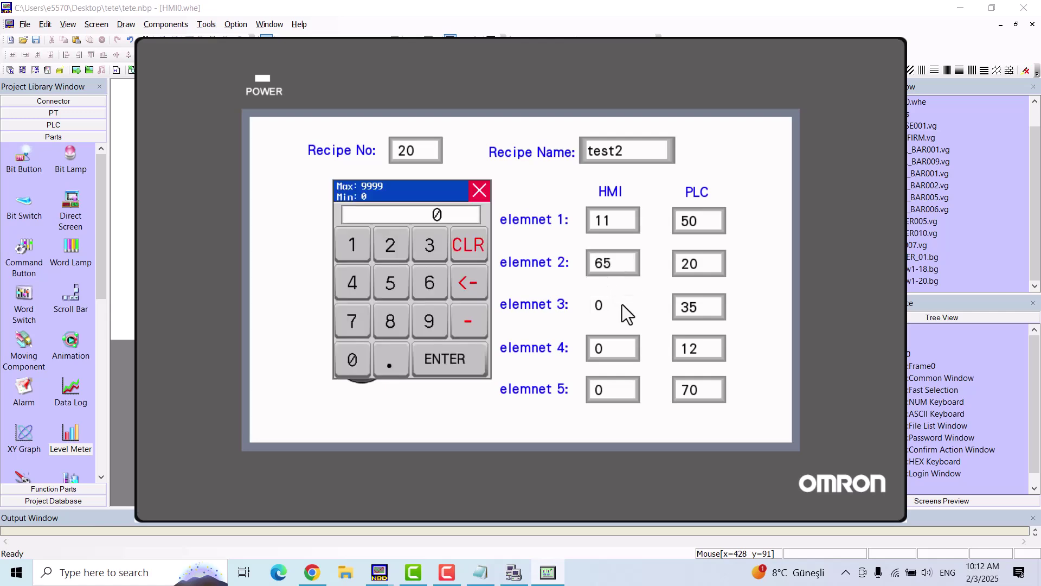
{"action": "type", "text": "94"}
{"action": "key", "text": "Return"}
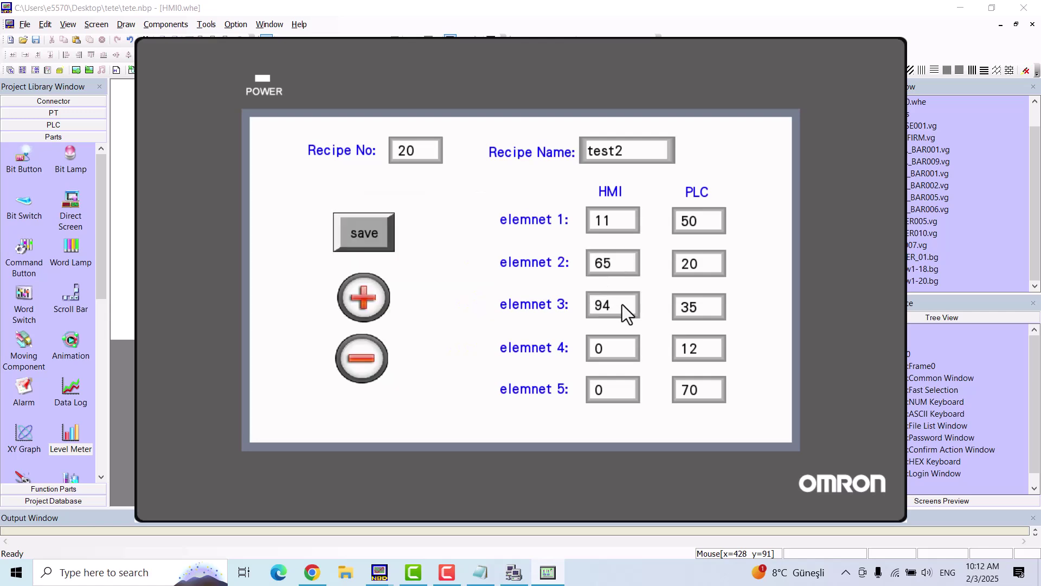
{"action": "left_click", "coordinate": [613, 347]}
{"action": "type", "text": "100"}
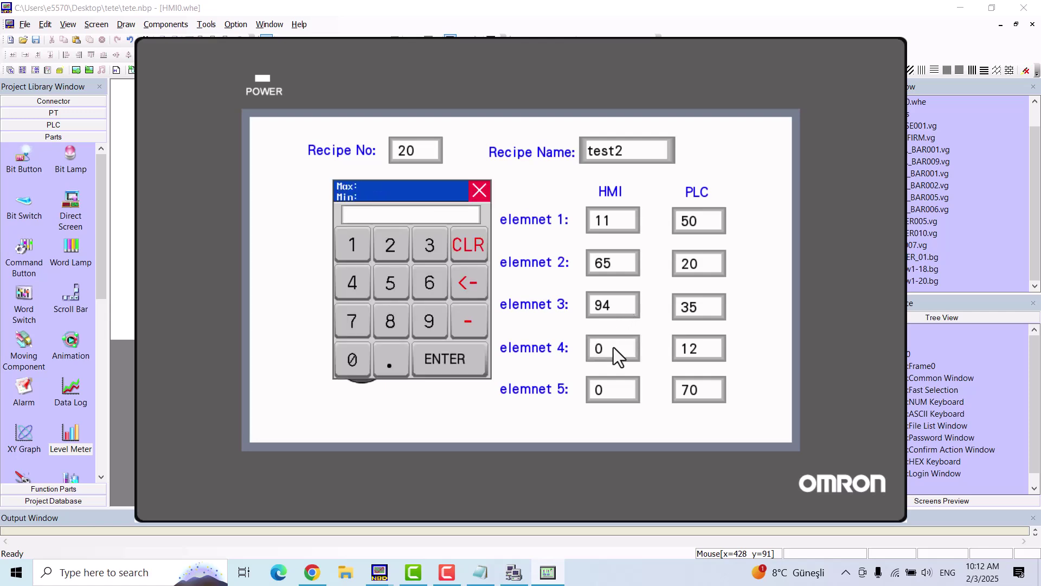
{"action": "key", "text": "Return"}
{"action": "left_click", "coordinate": [621, 395]}
{"action": "type", "text": "65"}
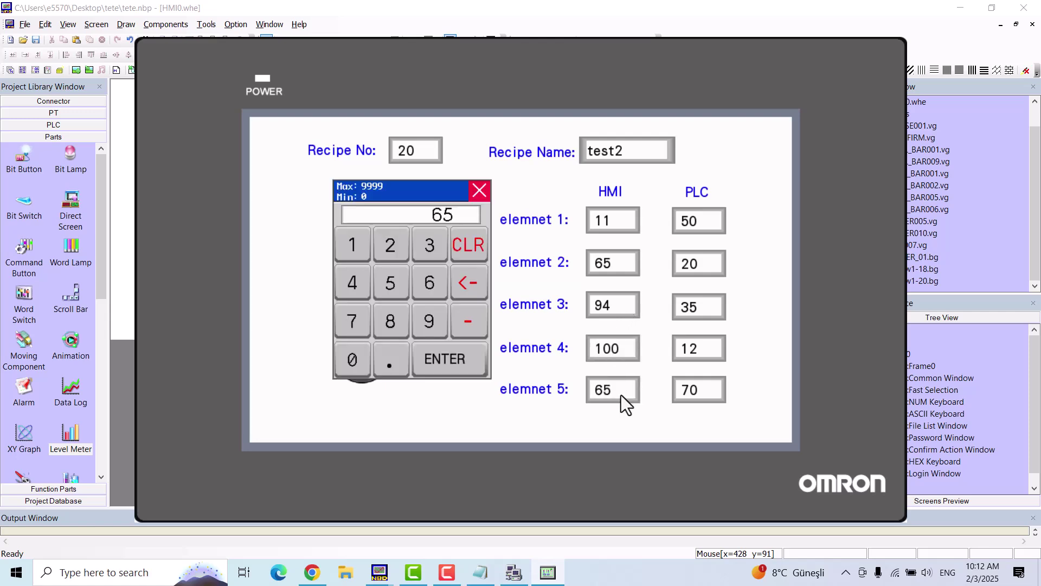
{"action": "type", "text": "4"}
{"action": "key", "text": "Return"}
{"action": "left_click", "coordinate": [382, 238]}
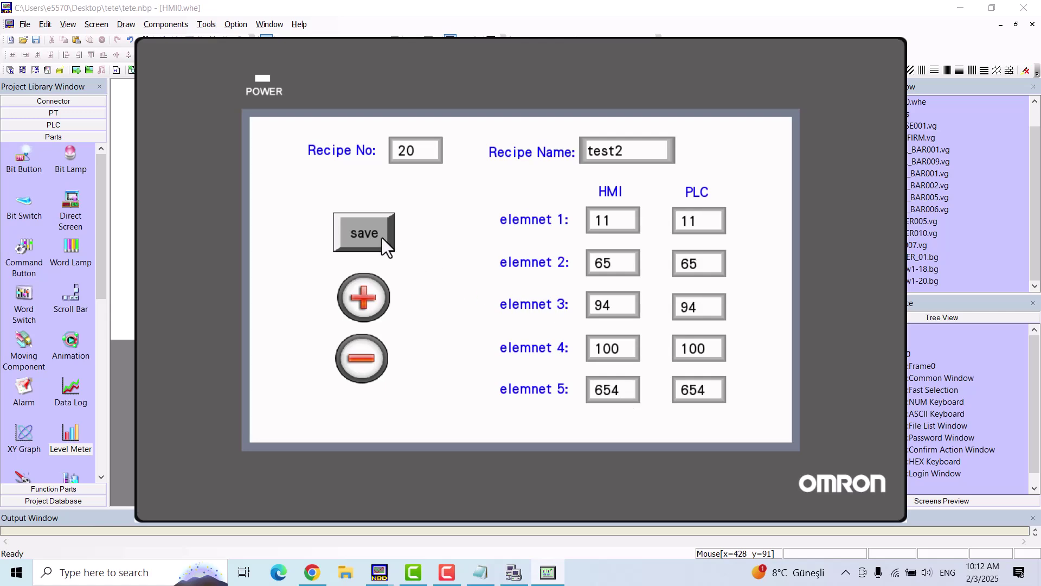
Advance to the next recipe, name it fdfsd, and set HMI element 1 to 897 and element 2 to 144
{"action": "left_click", "coordinate": [359, 300]}
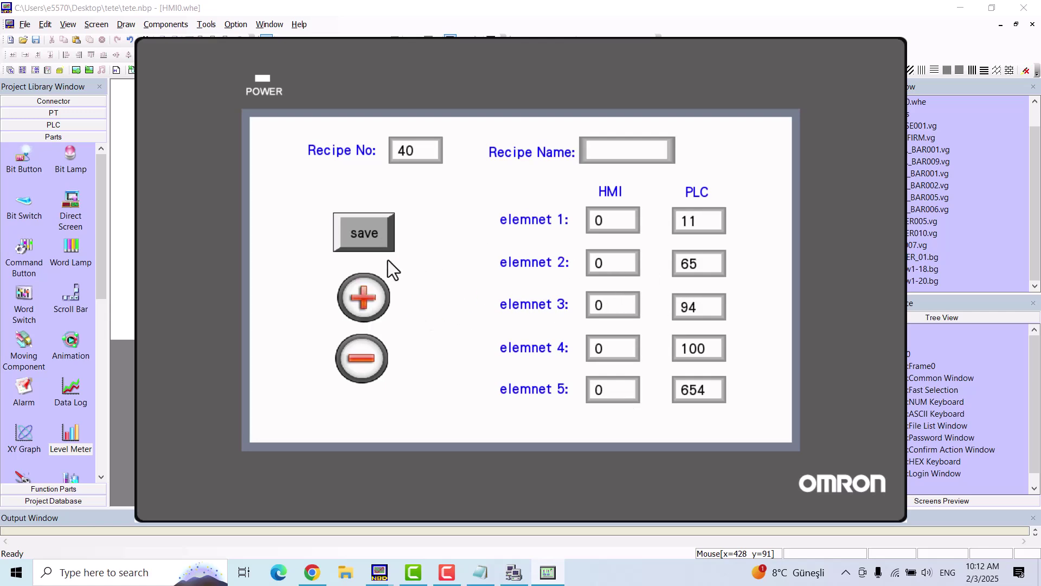
{"action": "left_click", "coordinate": [626, 150]}
{"action": "type", "text": "fdfsd"}
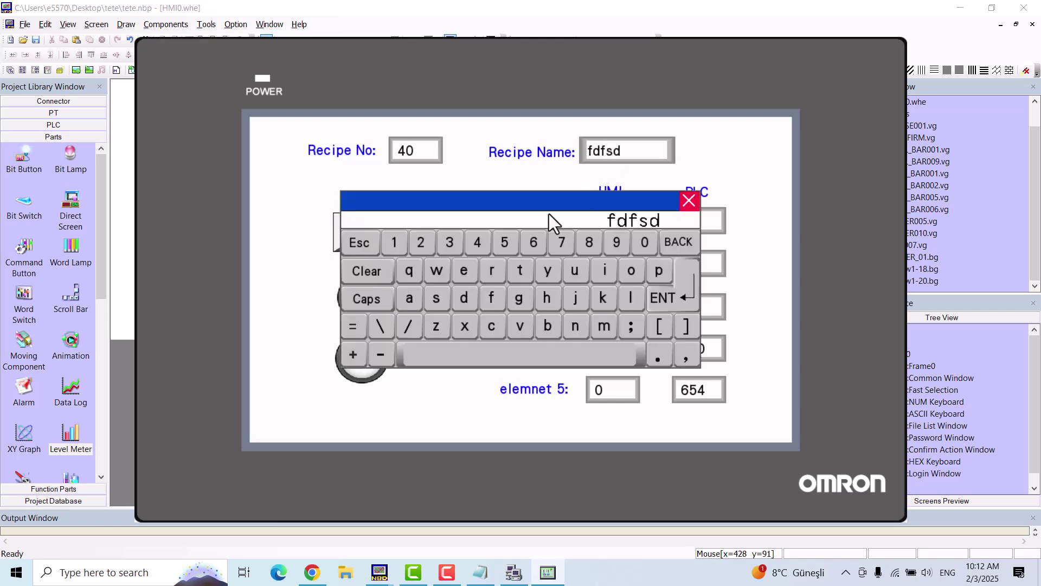
{"action": "key", "text": "Return"}
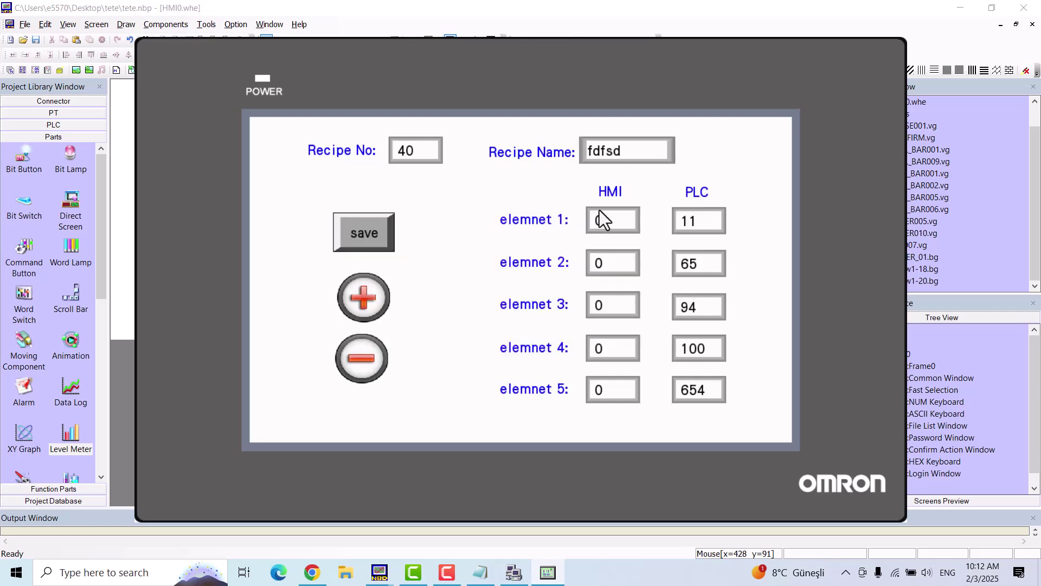
{"action": "left_click", "coordinate": [616, 221]}
{"action": "type", "text": "897"}
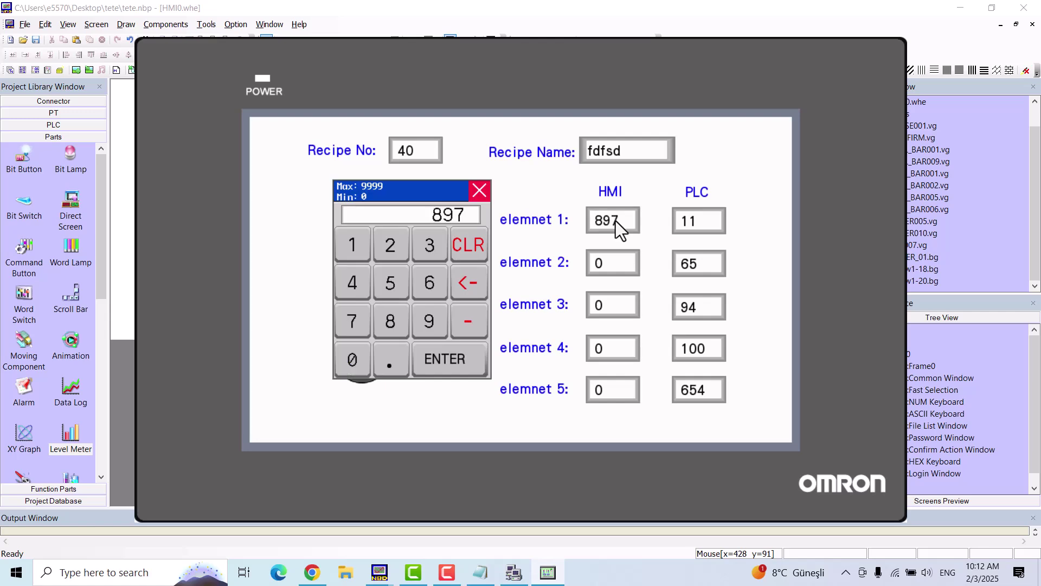
{"action": "key", "text": "Return"}
{"action": "left_click", "coordinate": [609, 268]}
{"action": "type", "text": "144"}
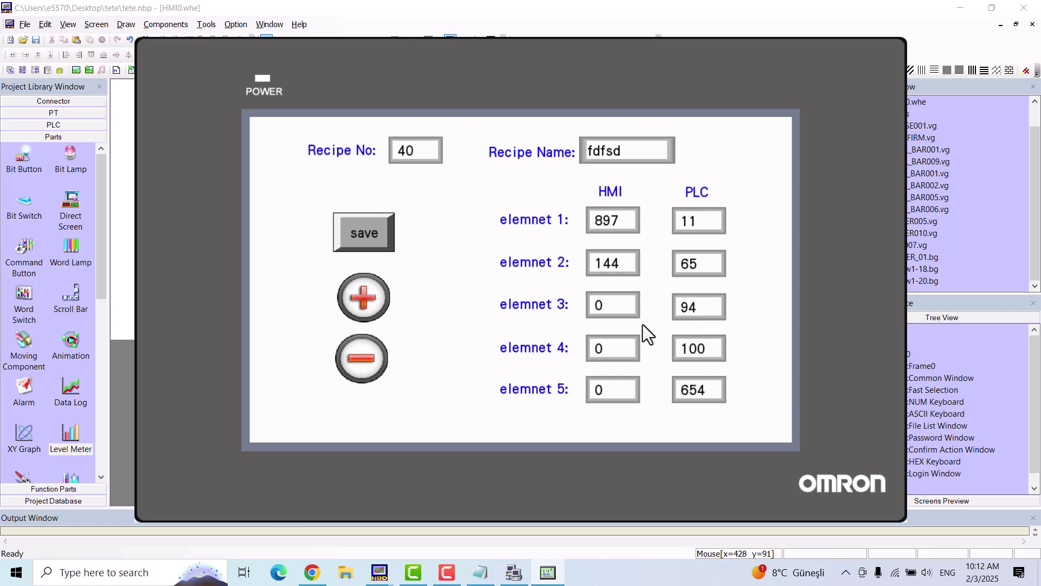
Set HMI elements 3, 4 and 5 to 212, 87 and 221, and save the fdfsd recipe
{"action": "left_click", "coordinate": [624, 311]}
{"action": "type", "text": "212"}
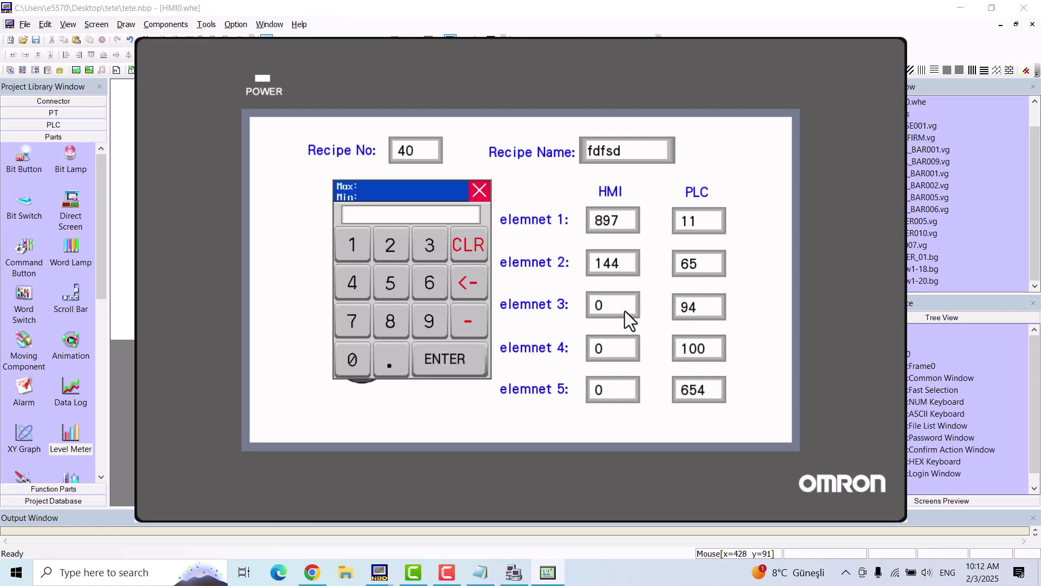
{"action": "key", "text": "Return"}
{"action": "left_click", "coordinate": [611, 350]}
{"action": "type", "text": "87"}
{"action": "key", "text": "Return"}
{"action": "left_click", "coordinate": [613, 388]}
{"action": "type", "text": "221"}
{"action": "key", "text": "Escape"}
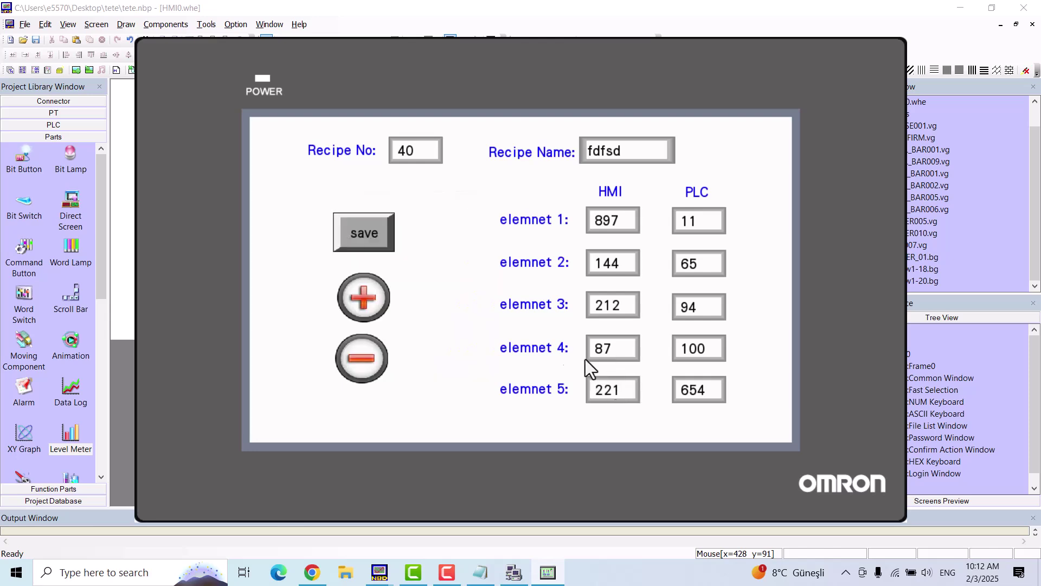
{"action": "left_click", "coordinate": [360, 241]}
Step forward and back through the recipes to check the stored values, and close the offline test
{"action": "left_click", "coordinate": [368, 299]}
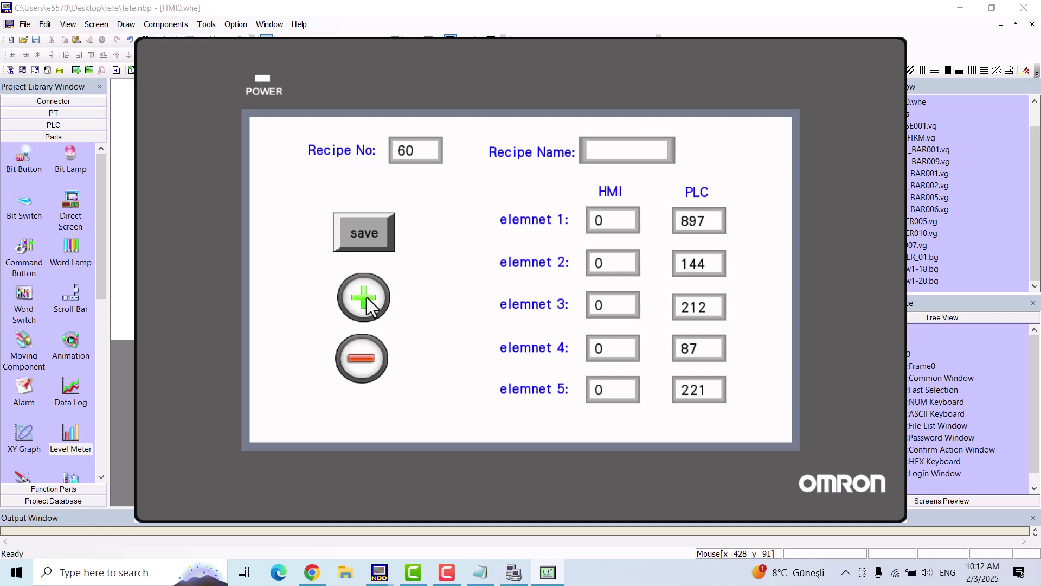
{"action": "left_click", "coordinate": [361, 359]}
{"action": "left_click", "coordinate": [361, 359]}
{"action": "left_click", "coordinate": [361, 359]}
{"action": "left_click", "coordinate": [363, 316]}
{"action": "left_click", "coordinate": [363, 317]}
{"action": "left_click", "coordinate": [364, 317]}
{"action": "left_click", "coordinate": [367, 359]}
{"action": "left_click", "coordinate": [367, 359]}
{"action": "left_click", "coordinate": [366, 359]}
{"action": "right_click", "coordinate": [486, 99]}
{"action": "left_click", "coordinate": [500, 109]}
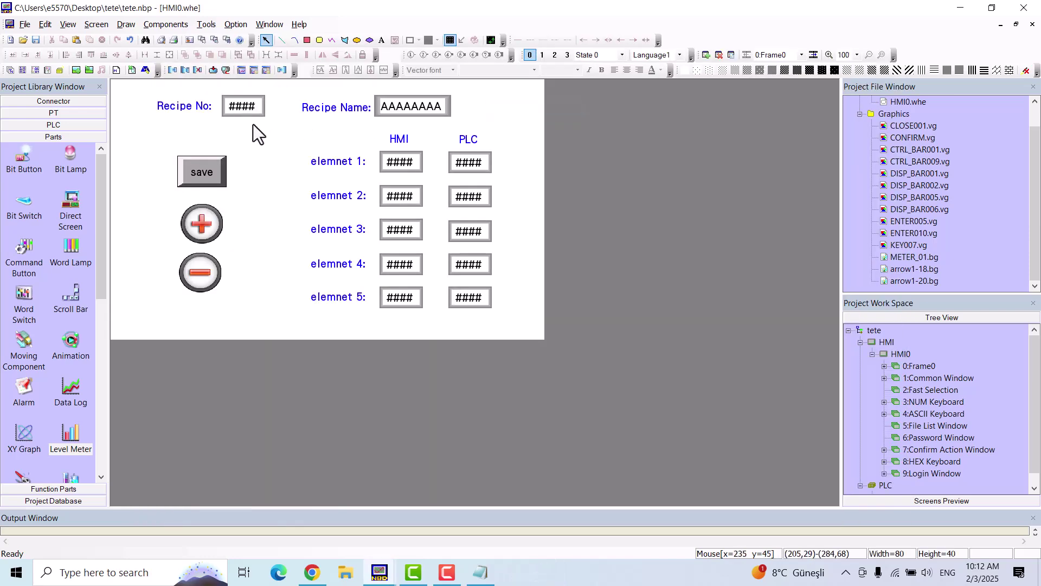
Set the Recipe No input to 2 integer digits, a maximum of 1000 and a proportional conversion maximum of 50
{"action": "double_click", "coordinate": [246, 106]}
{"action": "left_click", "coordinate": [384, 113]}
{"action": "double_click", "coordinate": [379, 196]}
{"action": "double_click", "coordinate": [580, 388]}
{"action": "type", "text": "5"}
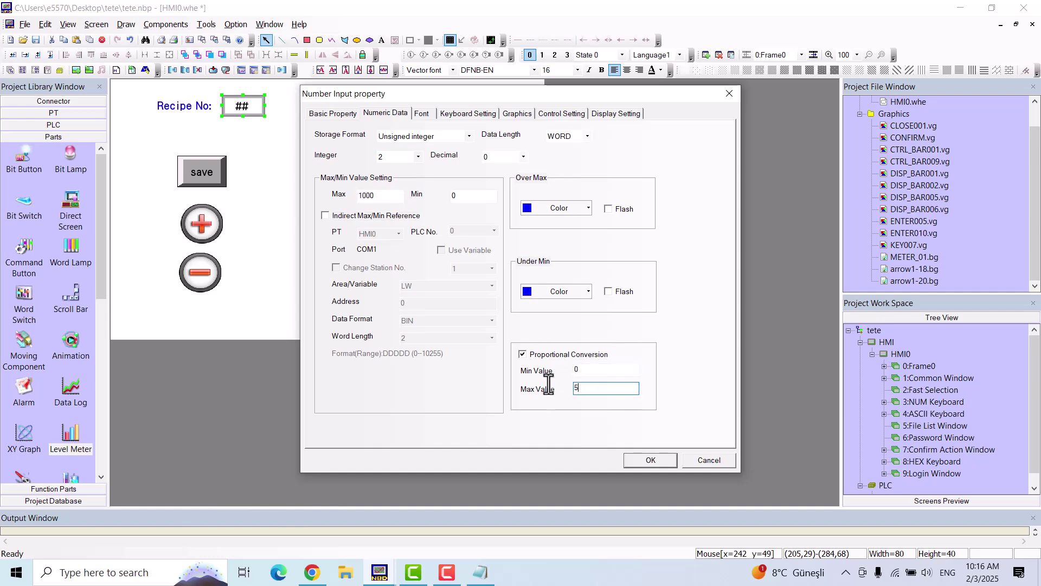
{"action": "type", "text": "0"}
{"action": "left_click", "coordinate": [653, 461]}
Recompile the project with the changed Recipe No input and restart the HMI0 offline test
{"action": "left_click", "coordinate": [206, 24]}
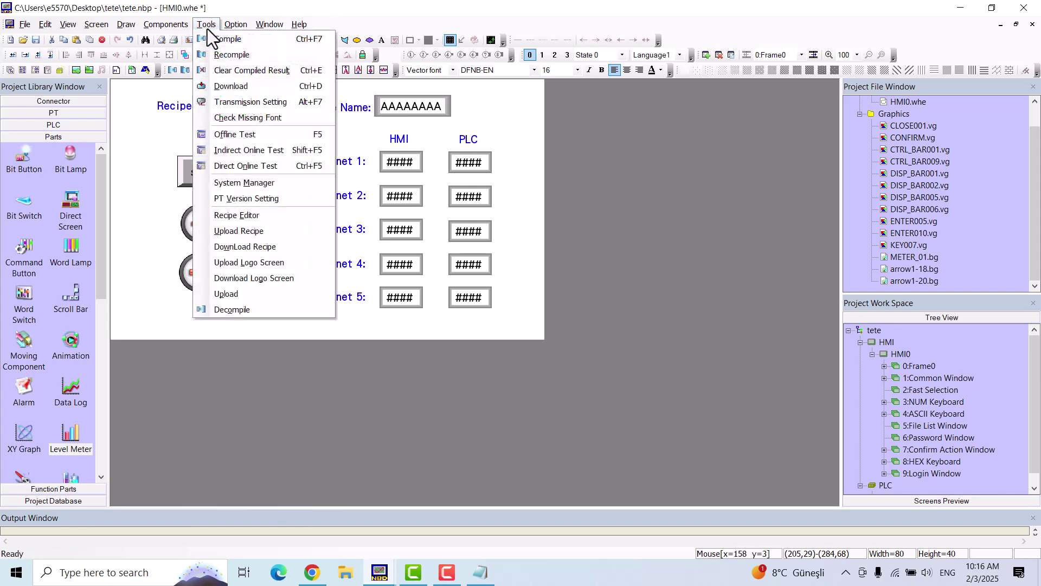
{"action": "left_click", "coordinate": [229, 57]}
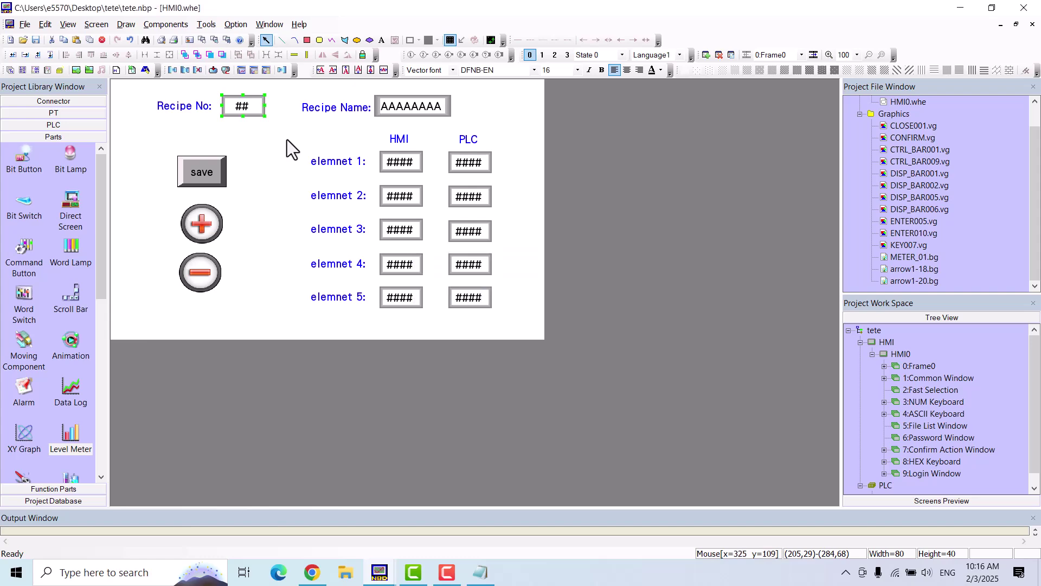
{"action": "left_click", "coordinate": [207, 24]}
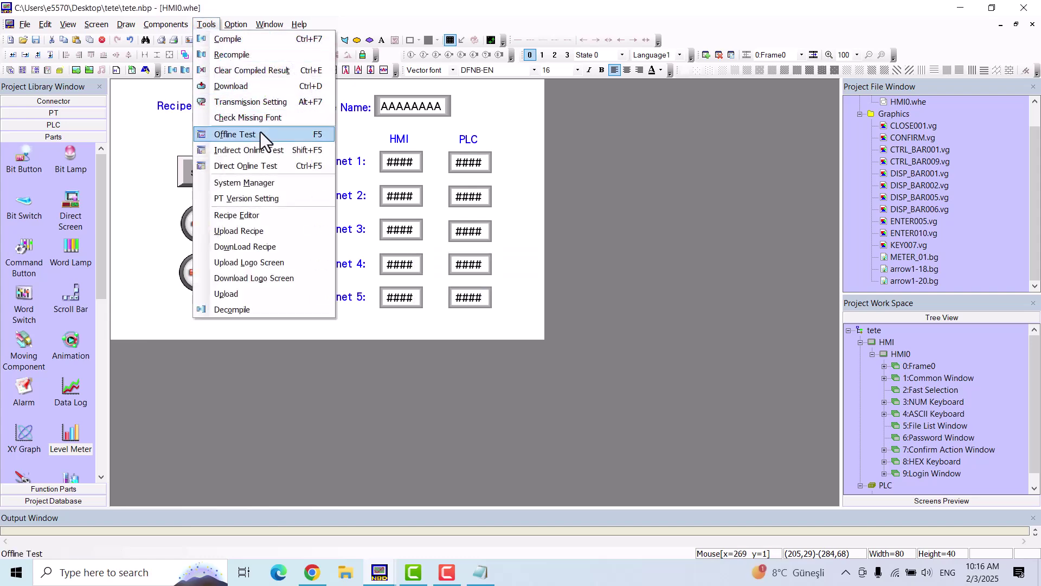
{"action": "left_click", "coordinate": [246, 133]}
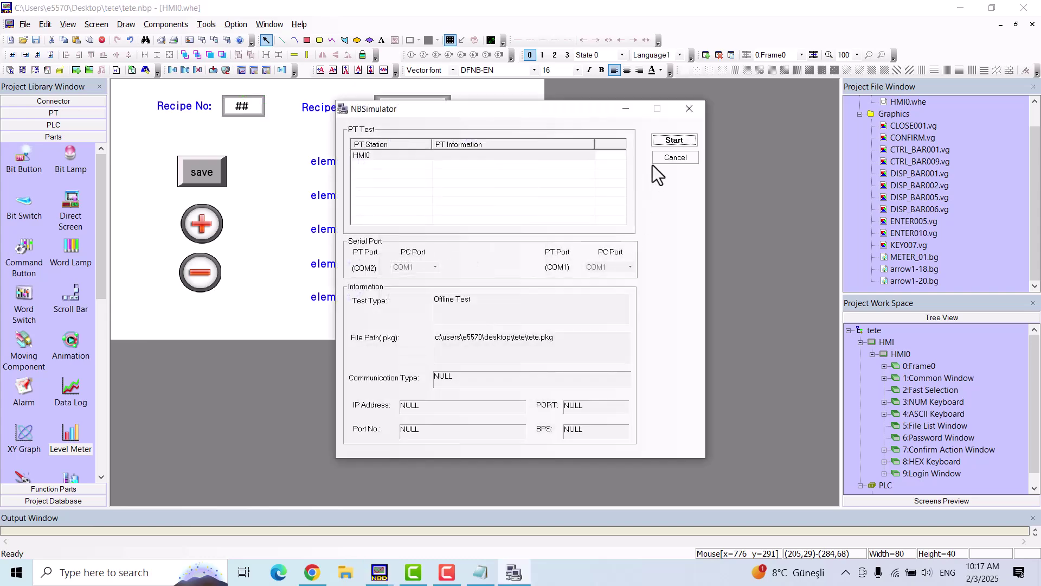
{"action": "left_click", "coordinate": [663, 142]}
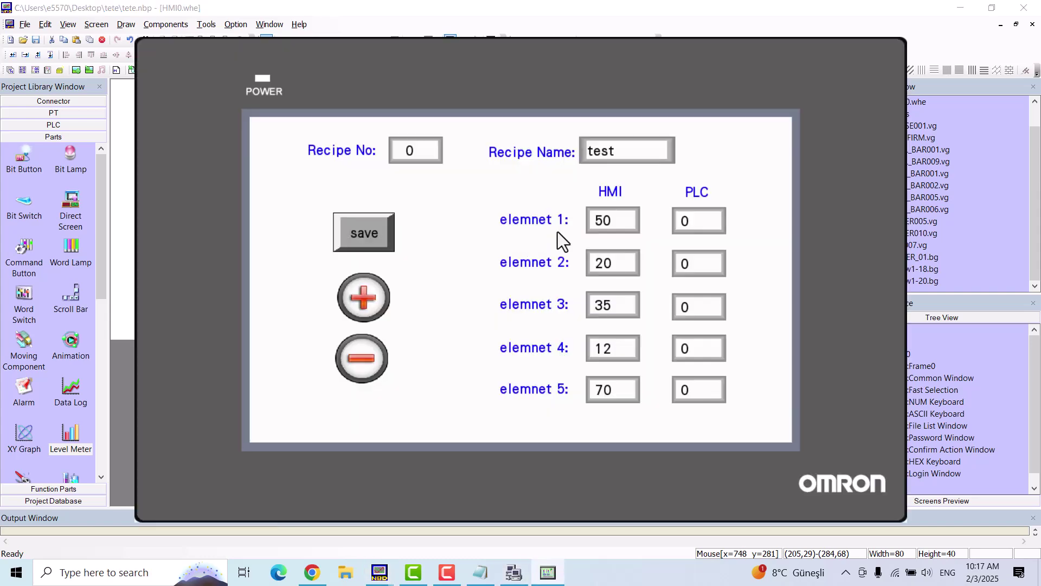
Step through recipes 0, 1 and 2, saving each one to transfer its HMI values to the PLC
{"action": "left_click", "coordinate": [377, 232]}
{"action": "left_click", "coordinate": [366, 310]}
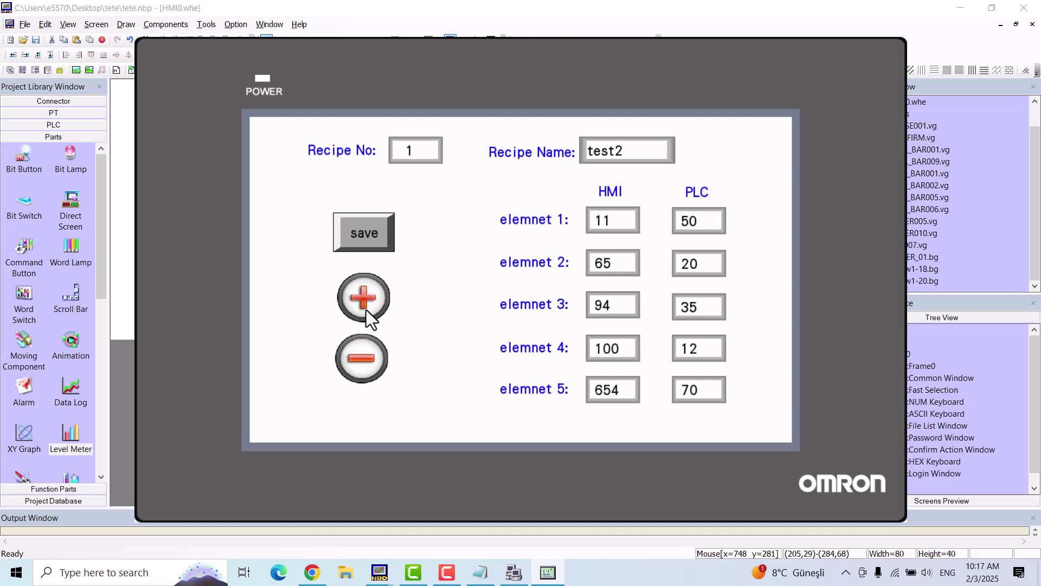
{"action": "left_click", "coordinate": [362, 357]}
{"action": "left_click", "coordinate": [362, 298]}
{"action": "left_click", "coordinate": [361, 230]}
{"action": "left_click", "coordinate": [350, 299]}
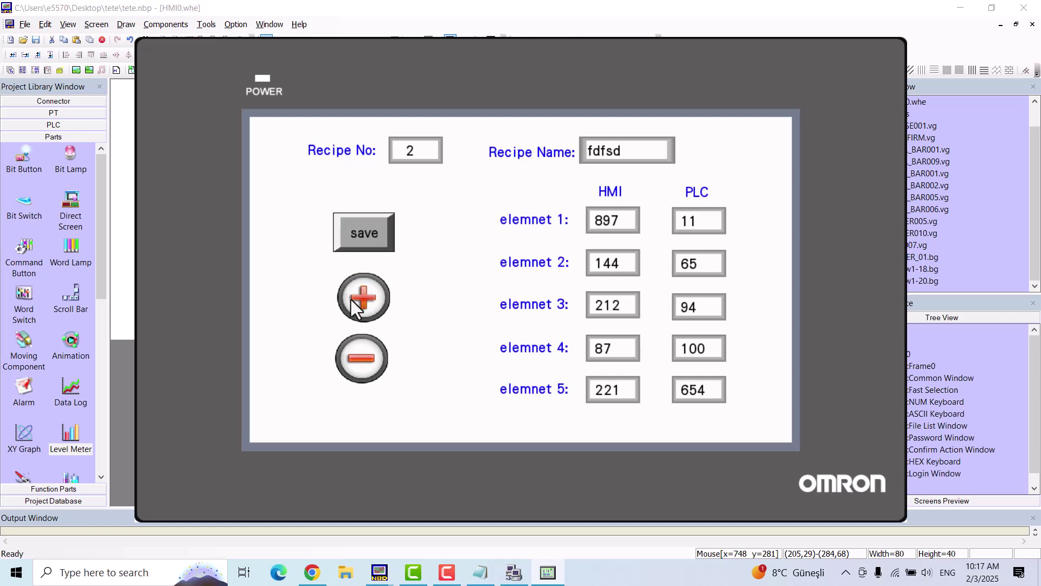
{"action": "left_click", "coordinate": [363, 228]}
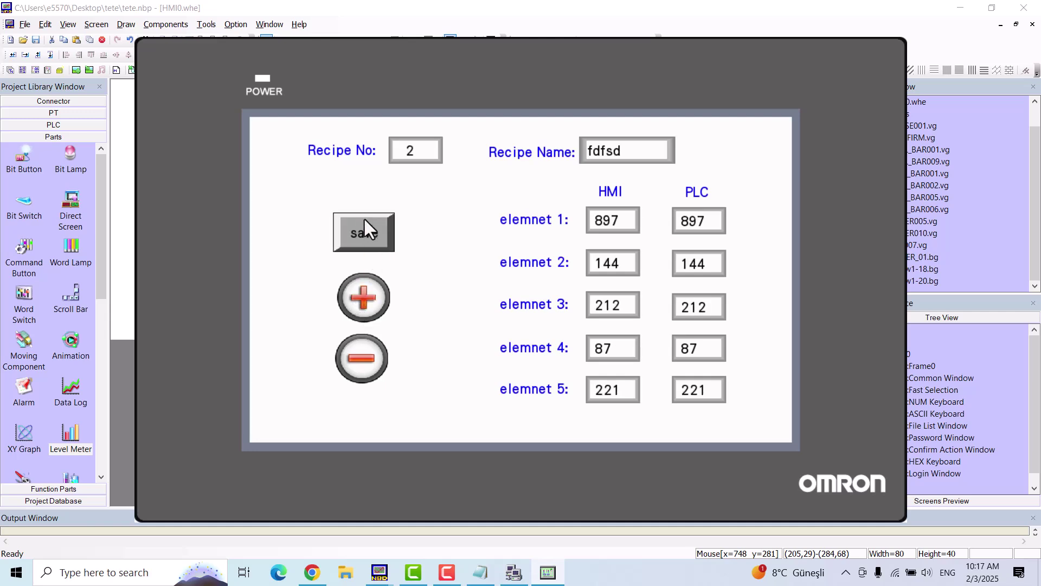
Advance to recipe 3, name it hjkhj, and set HMI element 1 to 414 and element 2 to 74
{"action": "left_click", "coordinate": [364, 297]}
{"action": "left_click", "coordinate": [624, 158]}
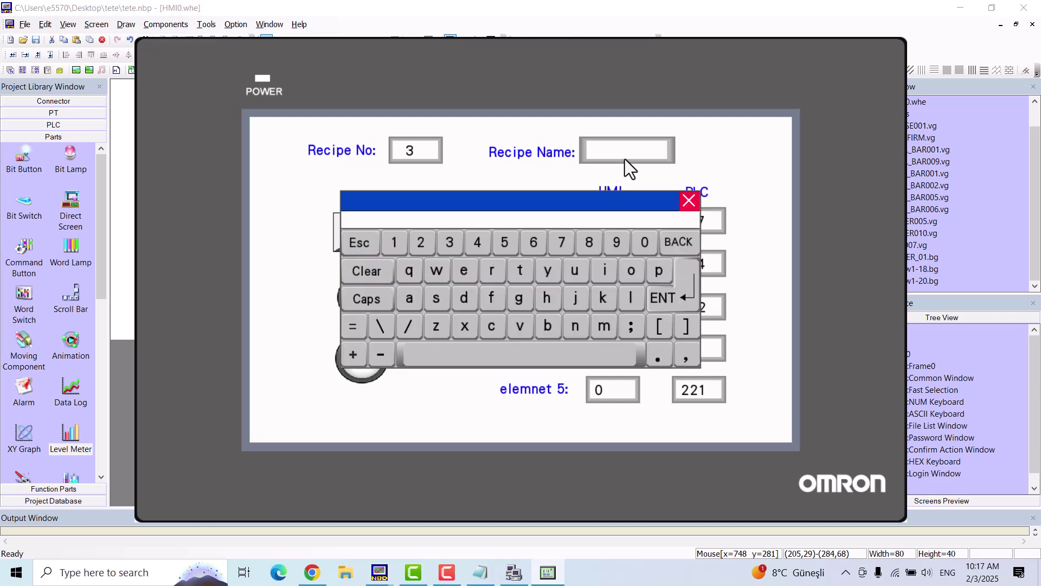
{"action": "type", "text": "hjkhj"}
{"action": "left_click", "coordinate": [679, 301]}
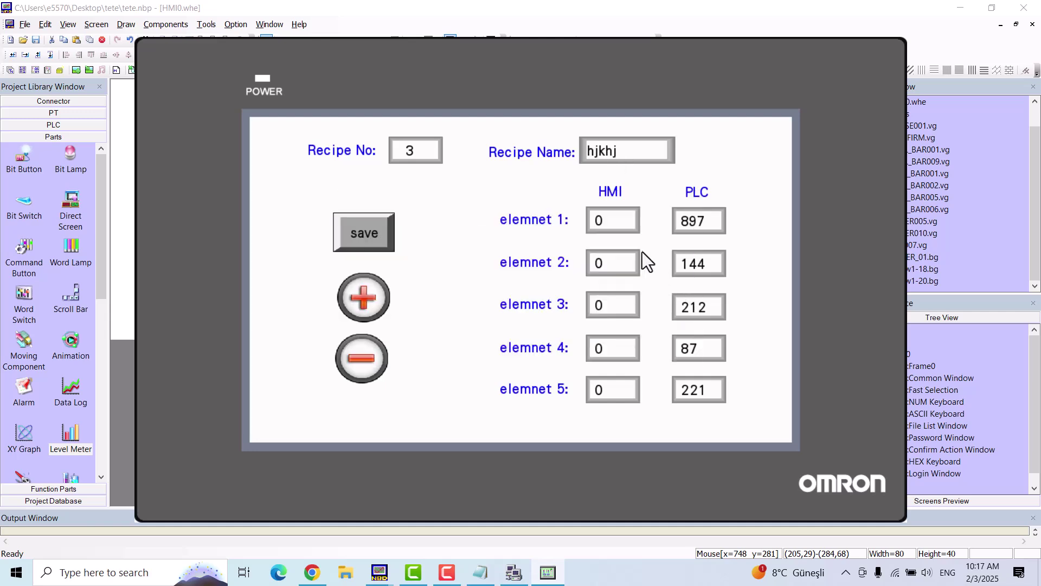
{"action": "left_click", "coordinate": [619, 228]}
{"action": "type", "text": "414"}
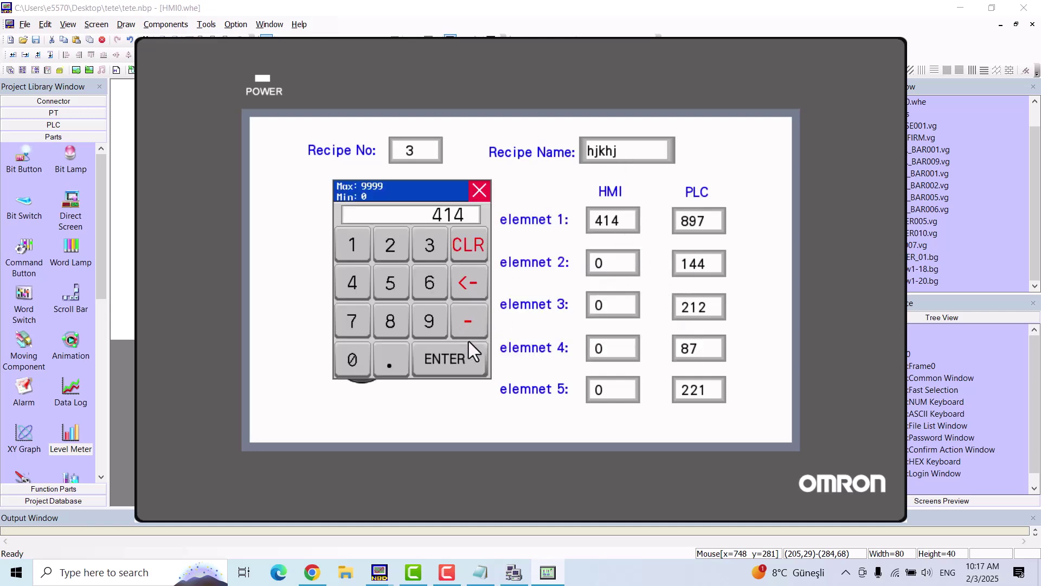
{"action": "key", "text": "Return"}
{"action": "left_click", "coordinate": [611, 263]}
{"action": "type", "text": "74"}
{"action": "left_click", "coordinate": [484, 363]}
Set HMI elements 3, 4 and 5 to 85, 77 and 88, and save the hjkhj recipe
{"action": "left_click", "coordinate": [622, 296]}
{"action": "type", "text": "85"}
{"action": "left_click", "coordinate": [473, 365]}
{"action": "left_click", "coordinate": [620, 353]}
{"action": "type", "text": "77"}
{"action": "left_click", "coordinate": [468, 357]}
{"action": "left_click", "coordinate": [607, 383]}
{"action": "type", "text": "88"}
{"action": "left_click", "coordinate": [457, 363]}
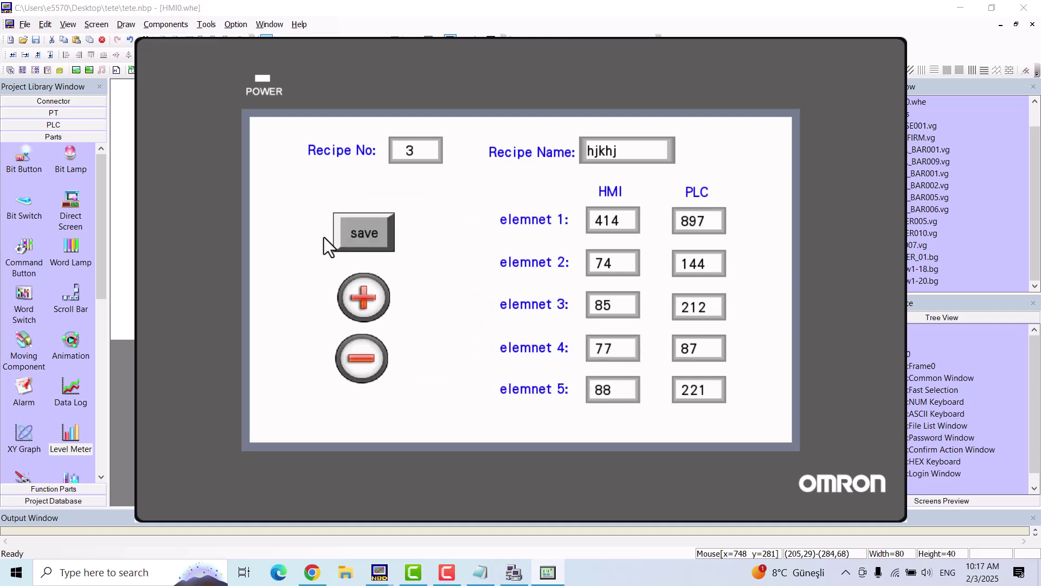
{"action": "left_click", "coordinate": [363, 227]}
Step one recipe forward and back down to recipe 0 to check the stored values
{"action": "left_click", "coordinate": [363, 298]}
{"action": "left_click", "coordinate": [363, 359]}
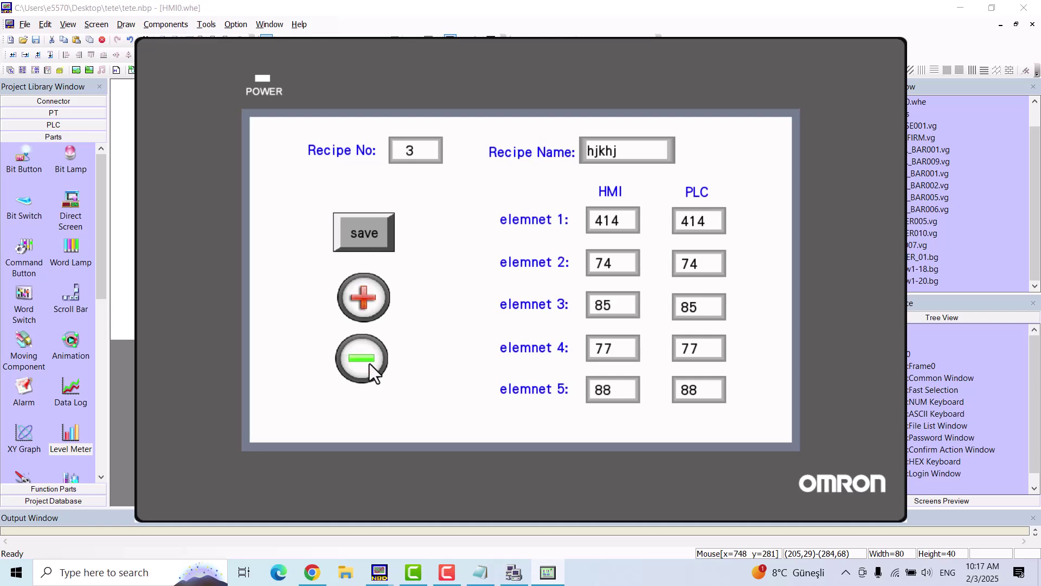
{"action": "left_click", "coordinate": [369, 363]}
{"action": "left_click", "coordinate": [370, 363]}
{"action": "left_click", "coordinate": [374, 350]}
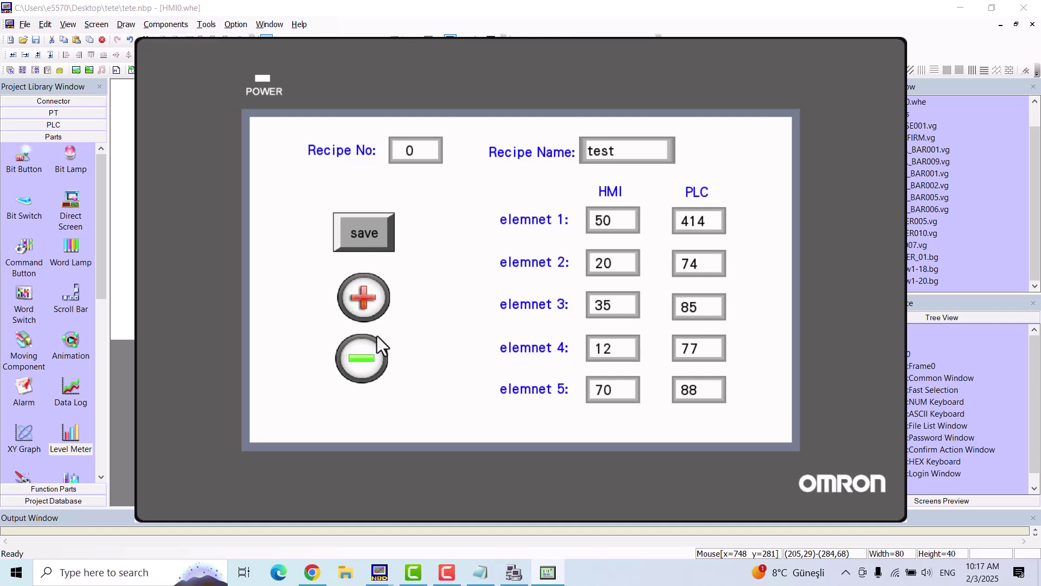
Step up through recipes 1, 2 and 3, saving each to transfer its HMI values to the PLC
{"action": "left_click", "coordinate": [364, 299]}
{"action": "left_click", "coordinate": [369, 232]}
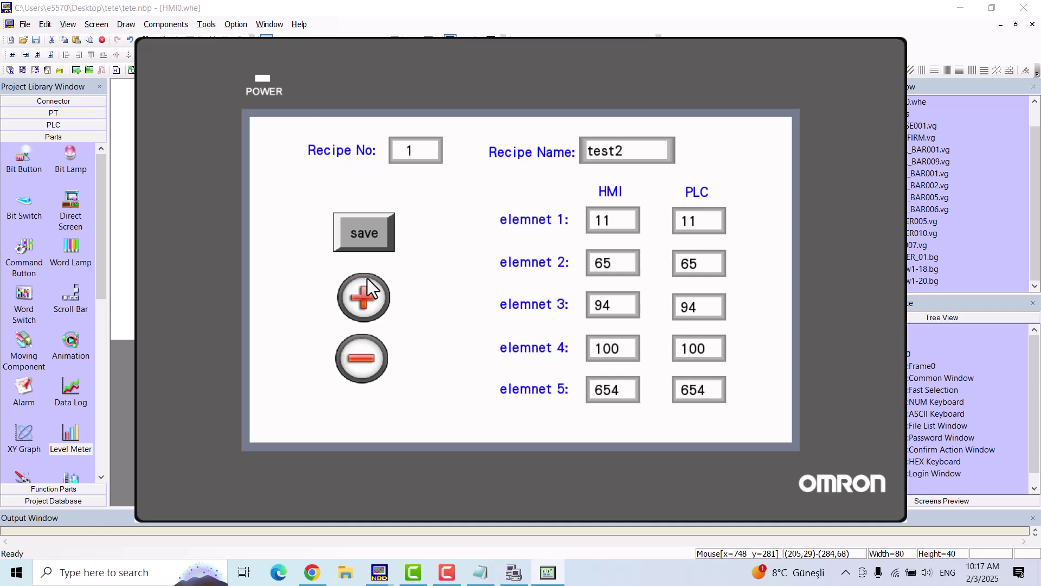
{"action": "left_click", "coordinate": [366, 278]}
{"action": "left_click", "coordinate": [357, 242]}
{"action": "left_click", "coordinate": [382, 308]}
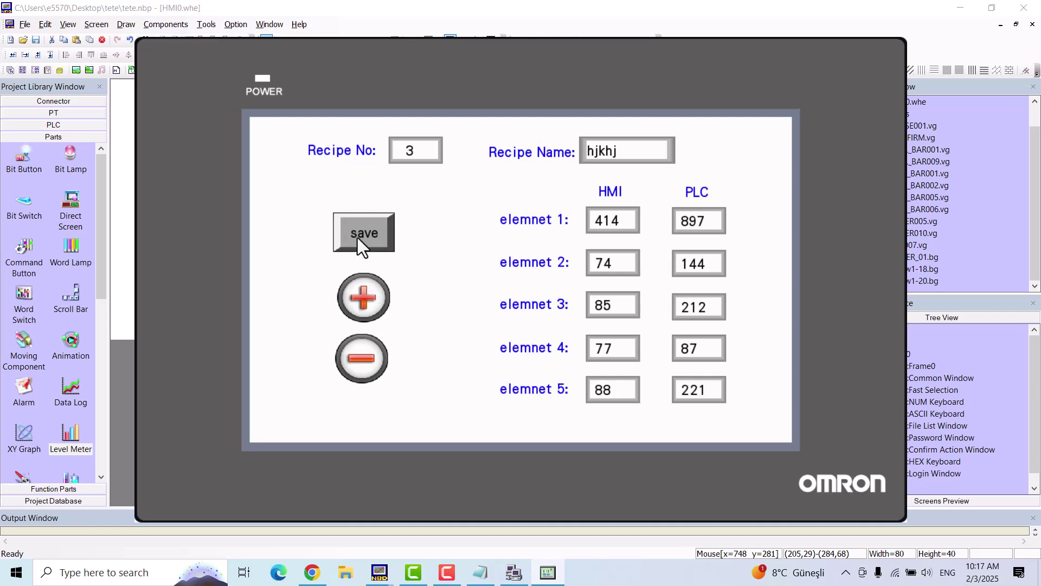
{"action": "left_click", "coordinate": [357, 242]}
{"action": "right_click", "coordinate": [462, 245]}
{"action": "left_click", "coordinate": [472, 235]}
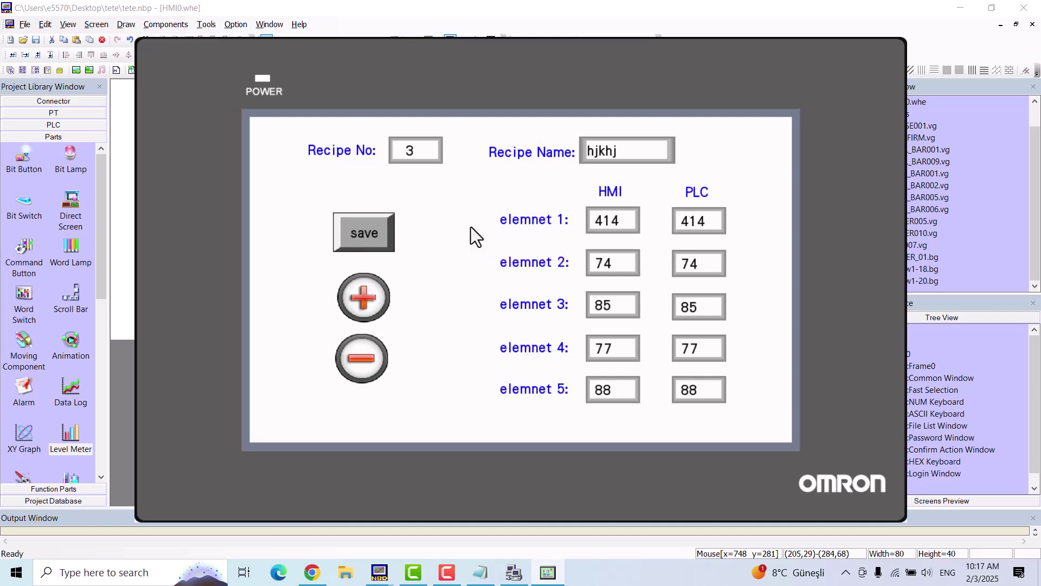